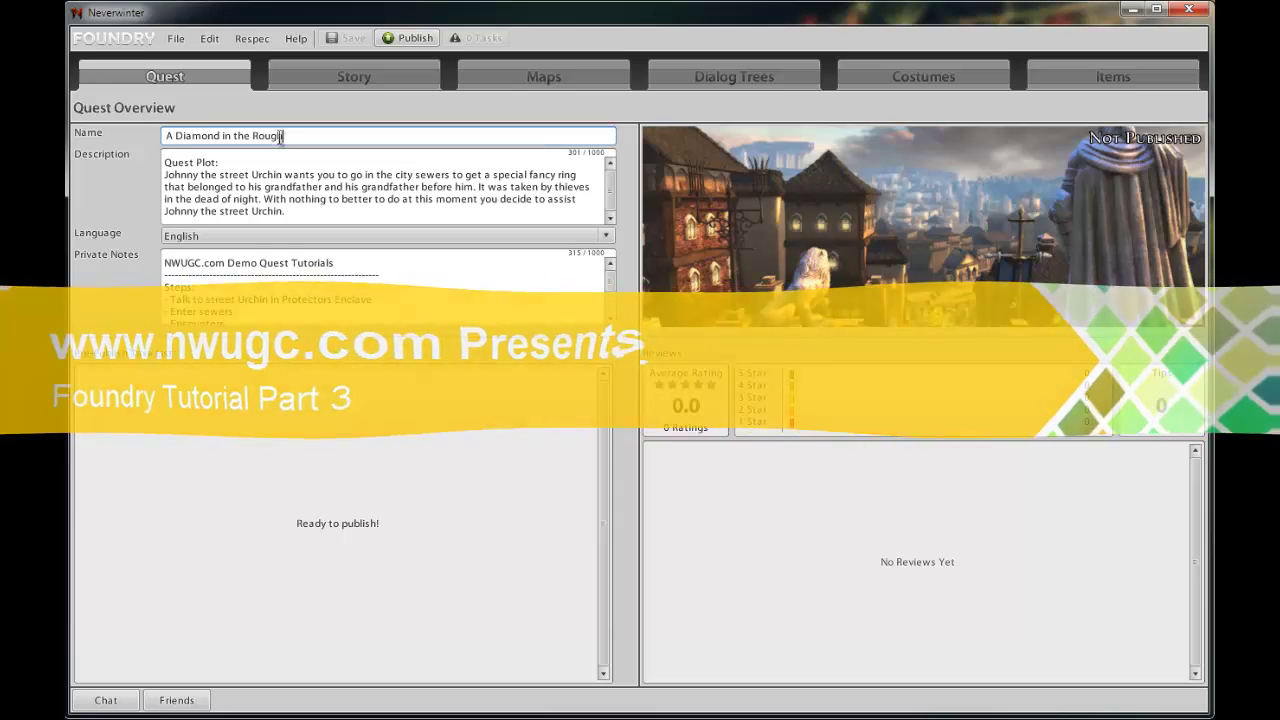
Step: Review the quest's name, the steps listed in its private notes, and the story's sequence of objectives and map transitions
{"action": "left_click", "coordinate": [296, 137]}
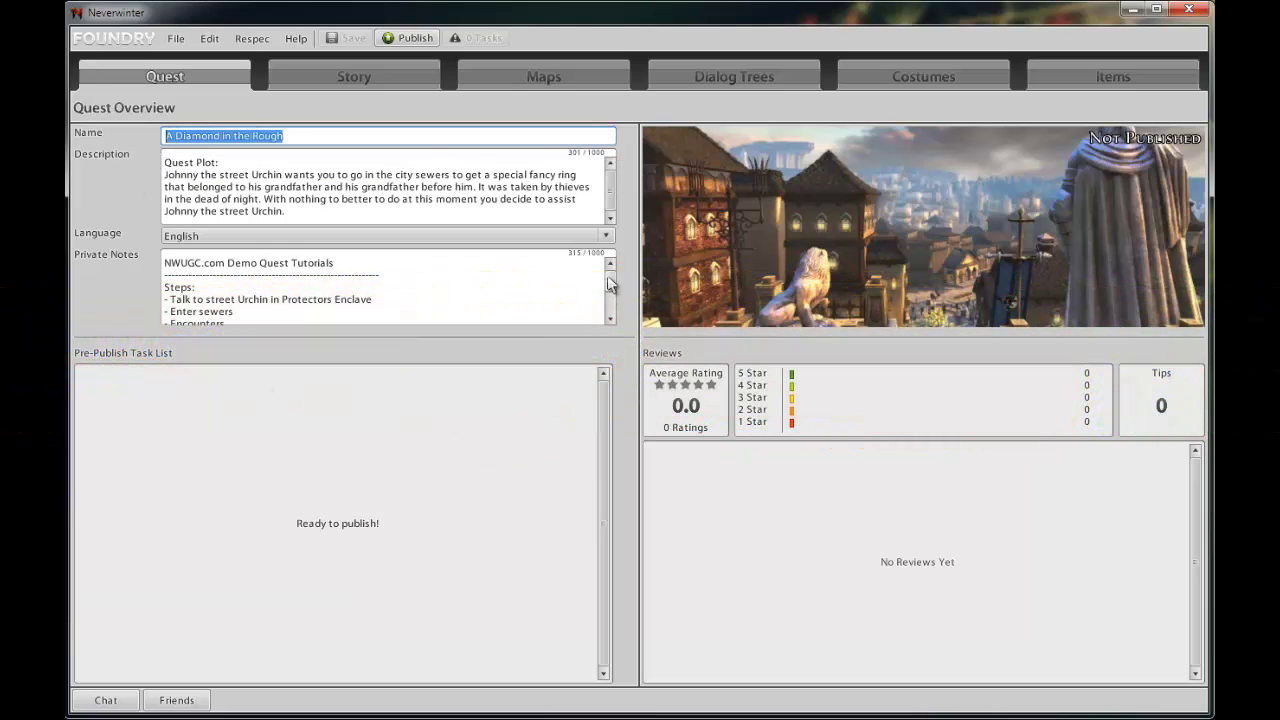
{"action": "left_click_drag", "start_coordinate": [609, 284], "coordinate": [614, 298]}
{"action": "left_click_drag", "start_coordinate": [232, 279], "coordinate": [172, 299]}
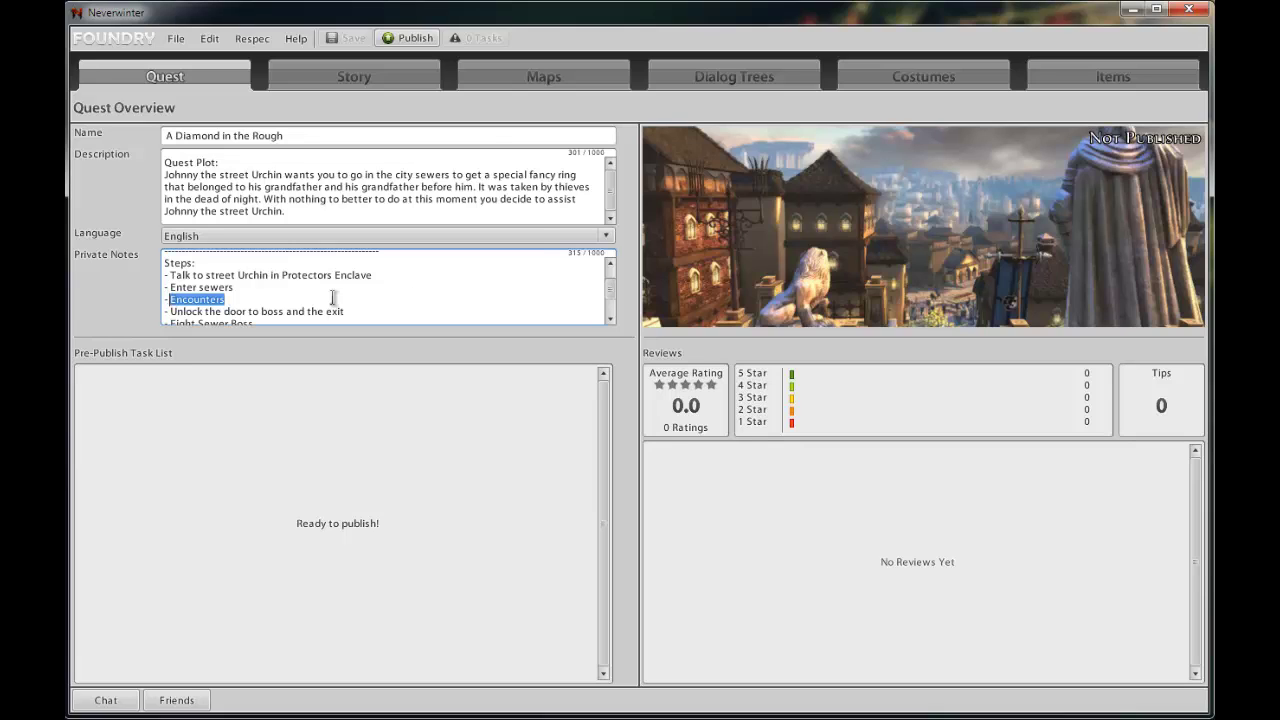
{"action": "left_click", "coordinate": [357, 78]}
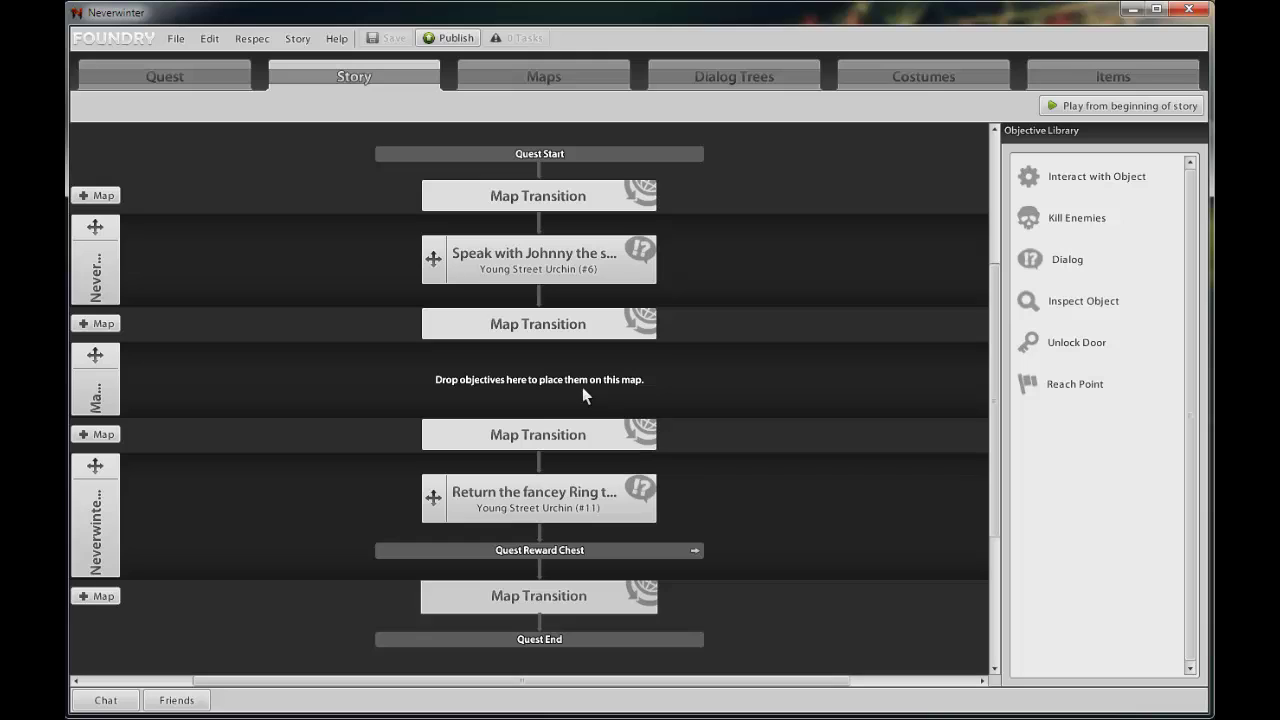
Step: Preview the A Thieves Sewer map and run from the starting tunnel through the brick passages into the first large chamber
{"action": "left_click", "coordinate": [560, 69]}
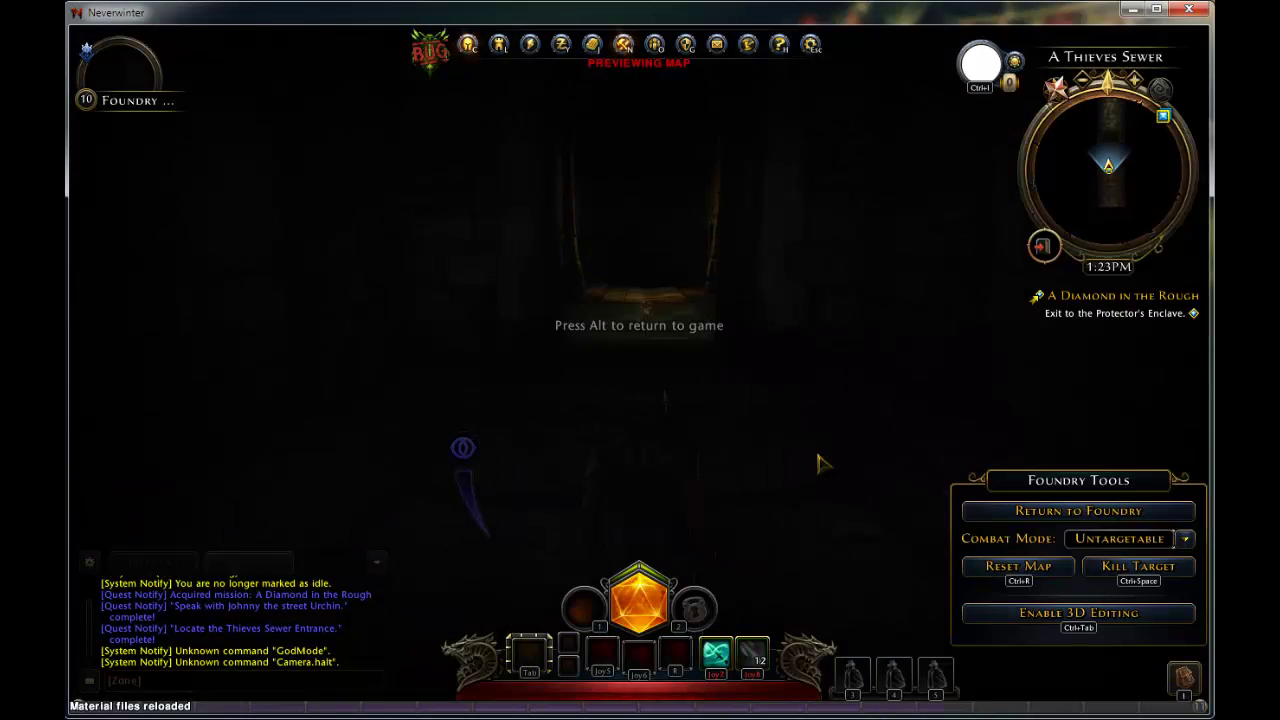
{"action": "key", "text": "alt"}
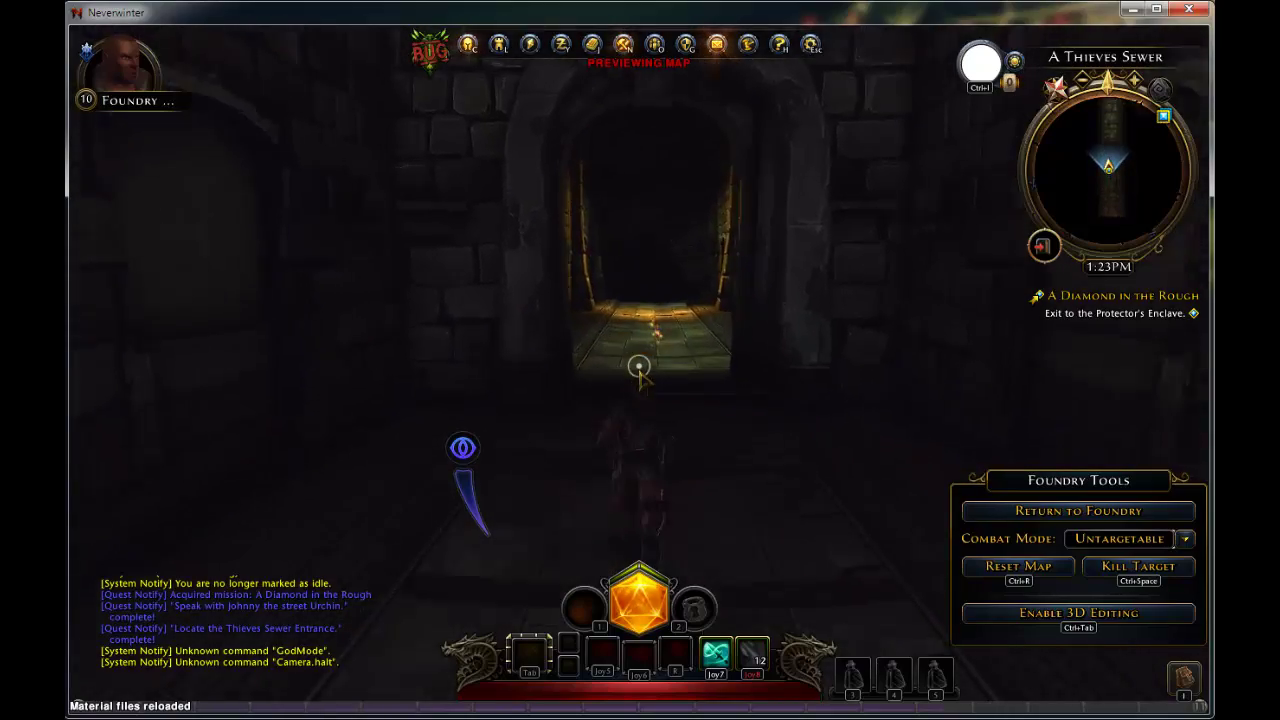
{"action": "key", "text": "w"}
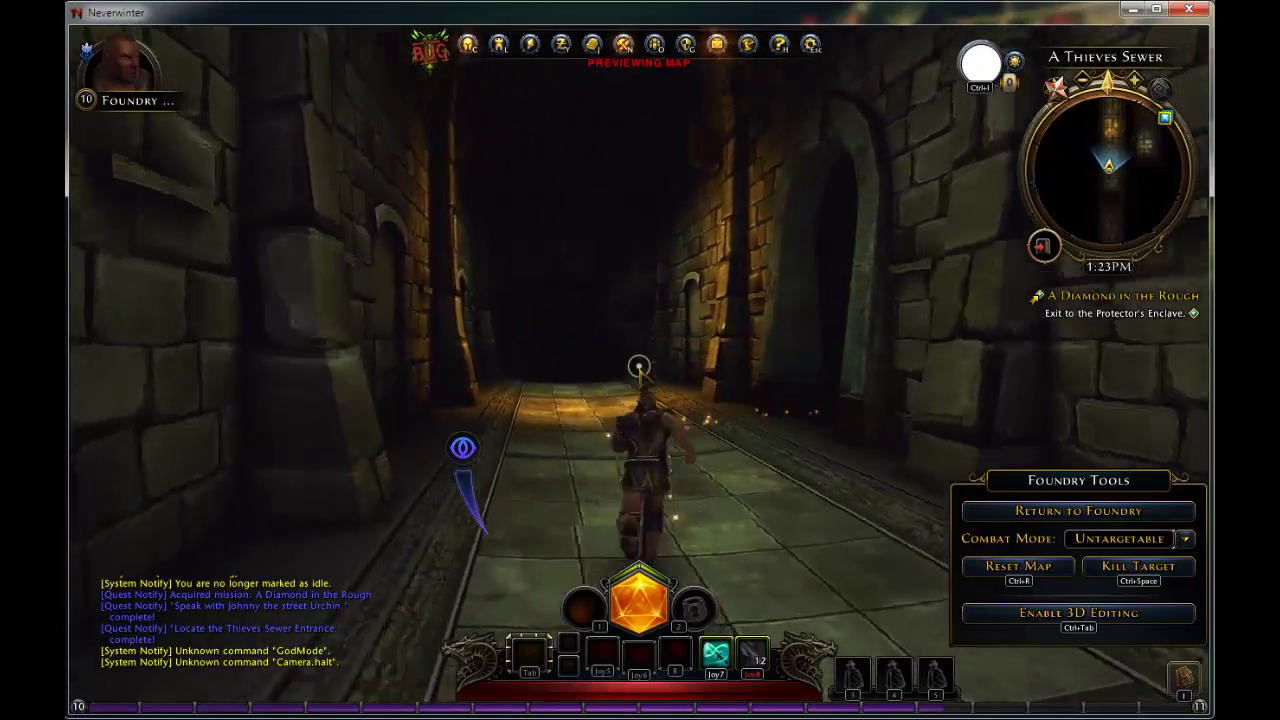
{"action": "key", "text": "w"}
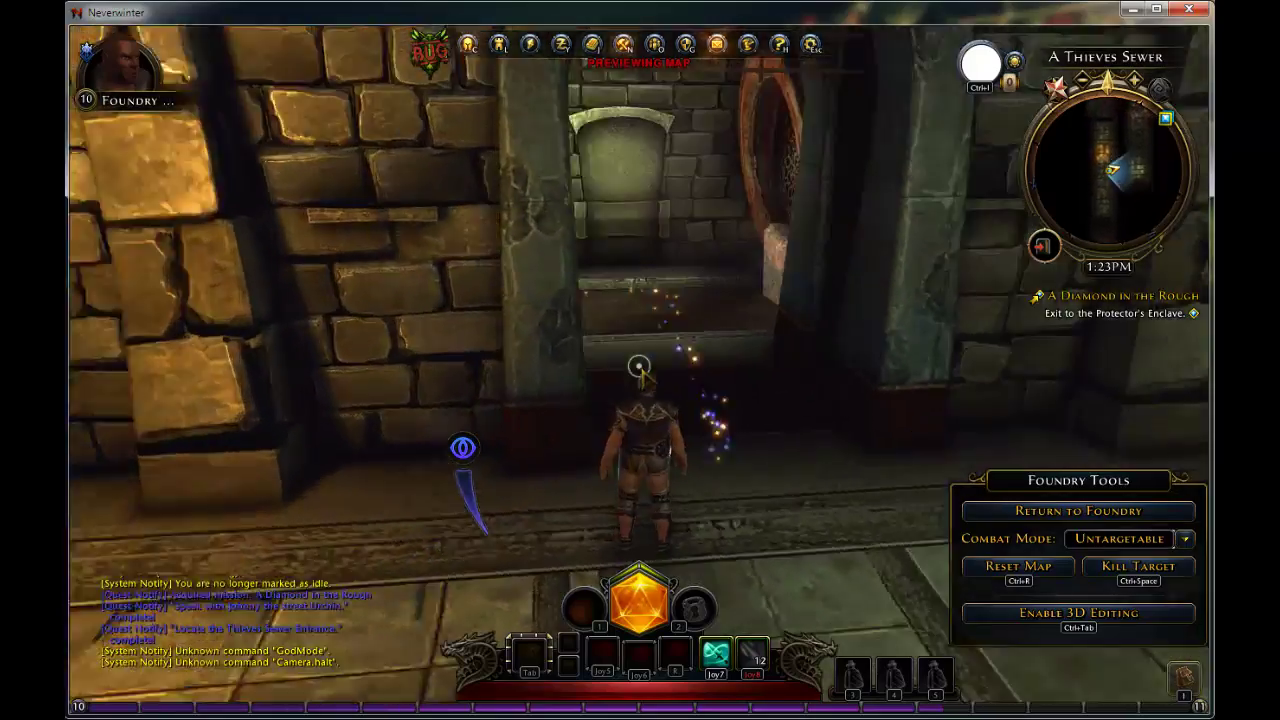
{"action": "key", "text": "w"}
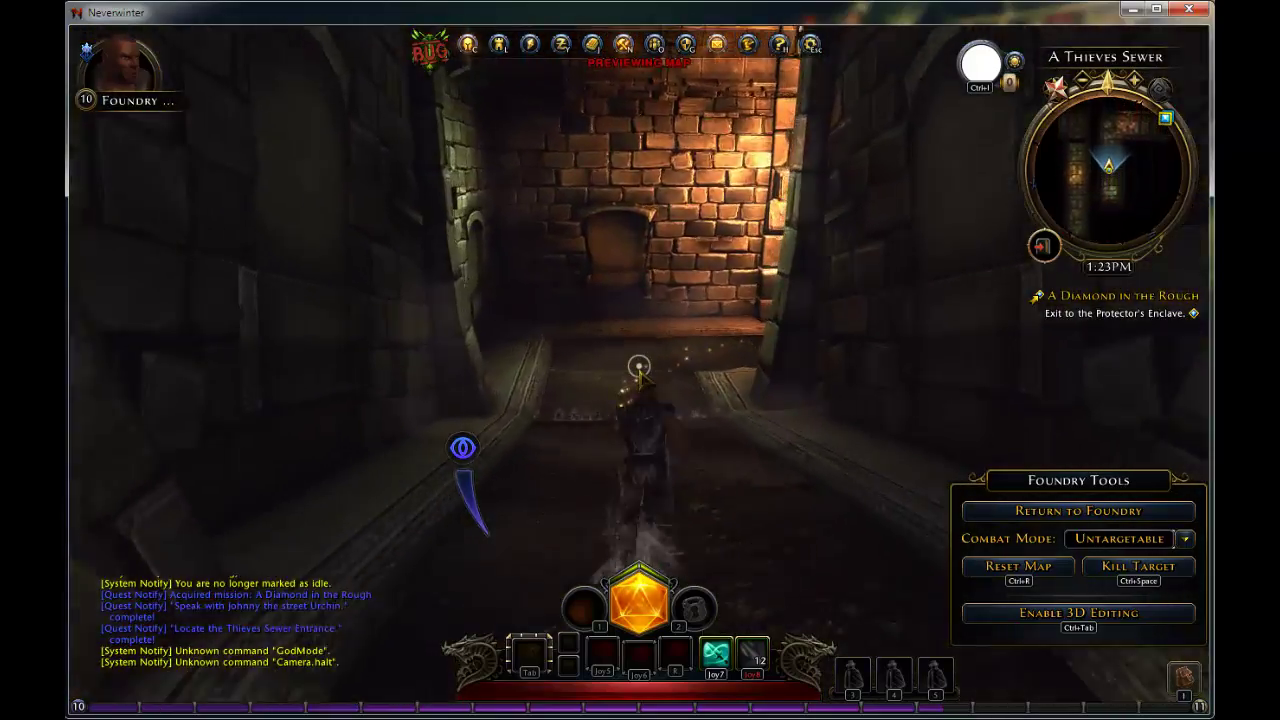
{"action": "key", "text": "w"}
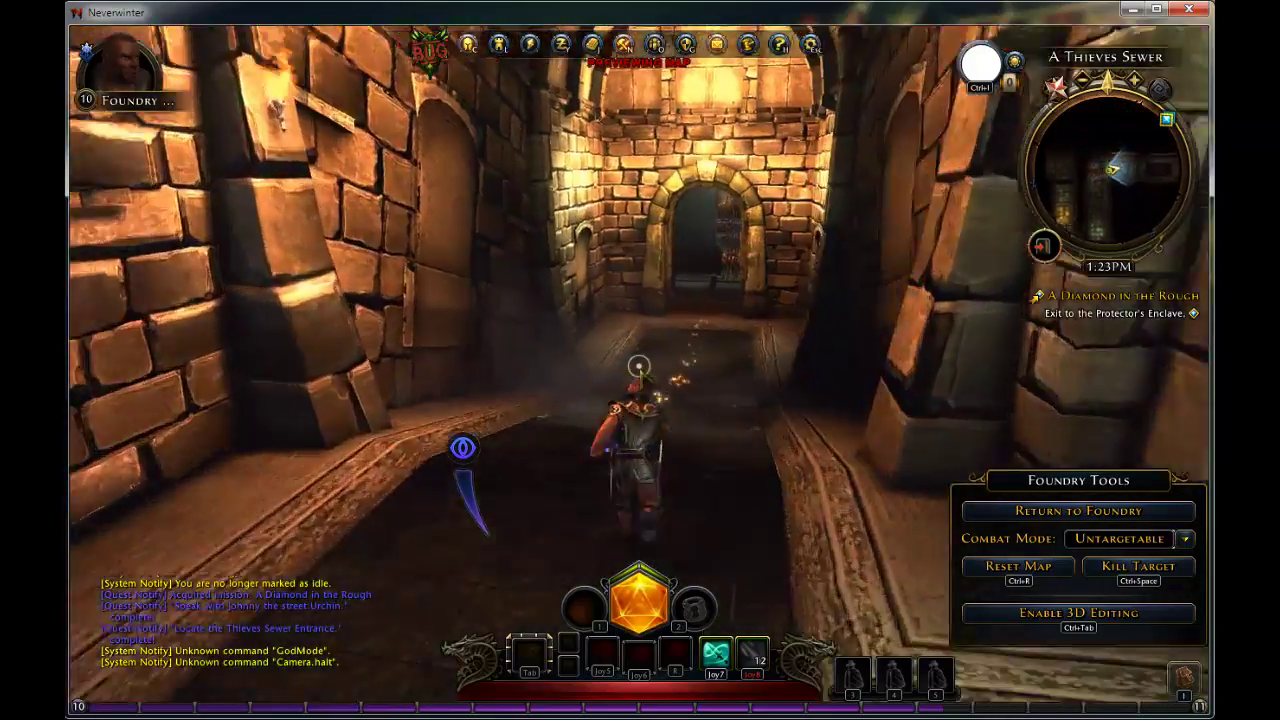
{"action": "key", "text": "w"}
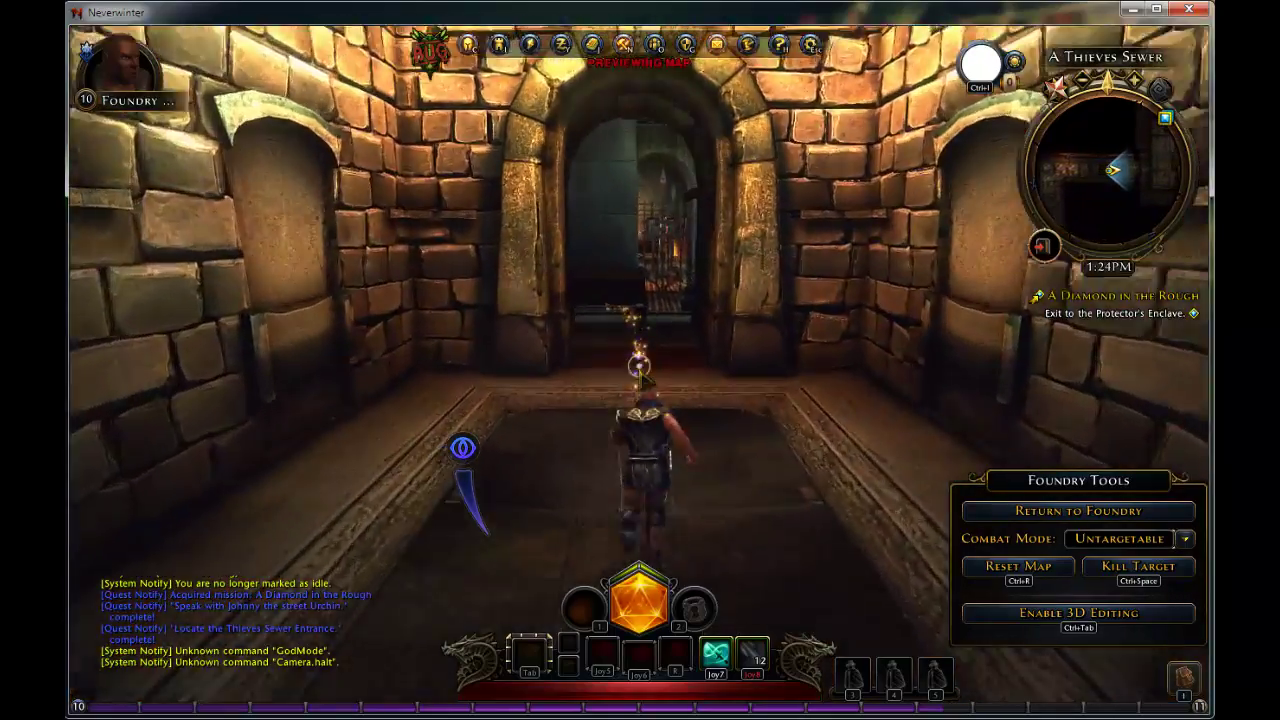
{"action": "key", "text": "w"}
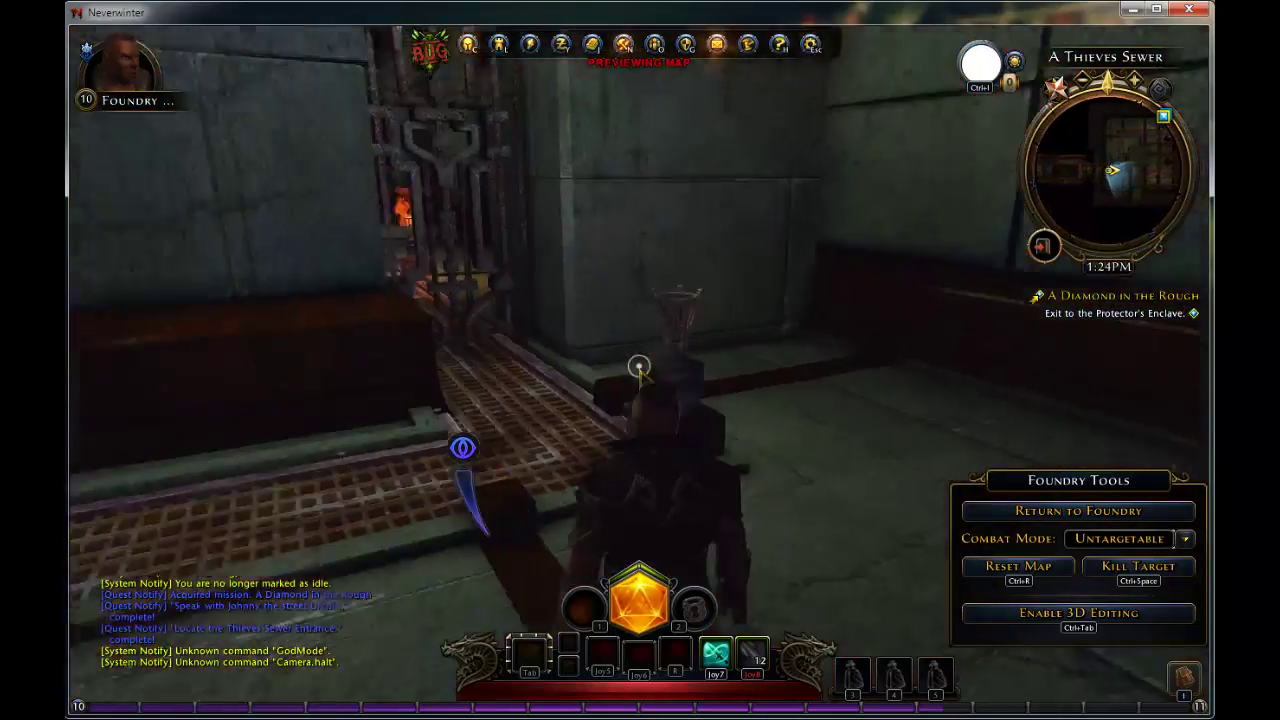
Step: Explore the waterfall chambers, including the wooden ramp and platform and the walkway leading to the tents
{"action": "key", "text": "w"}
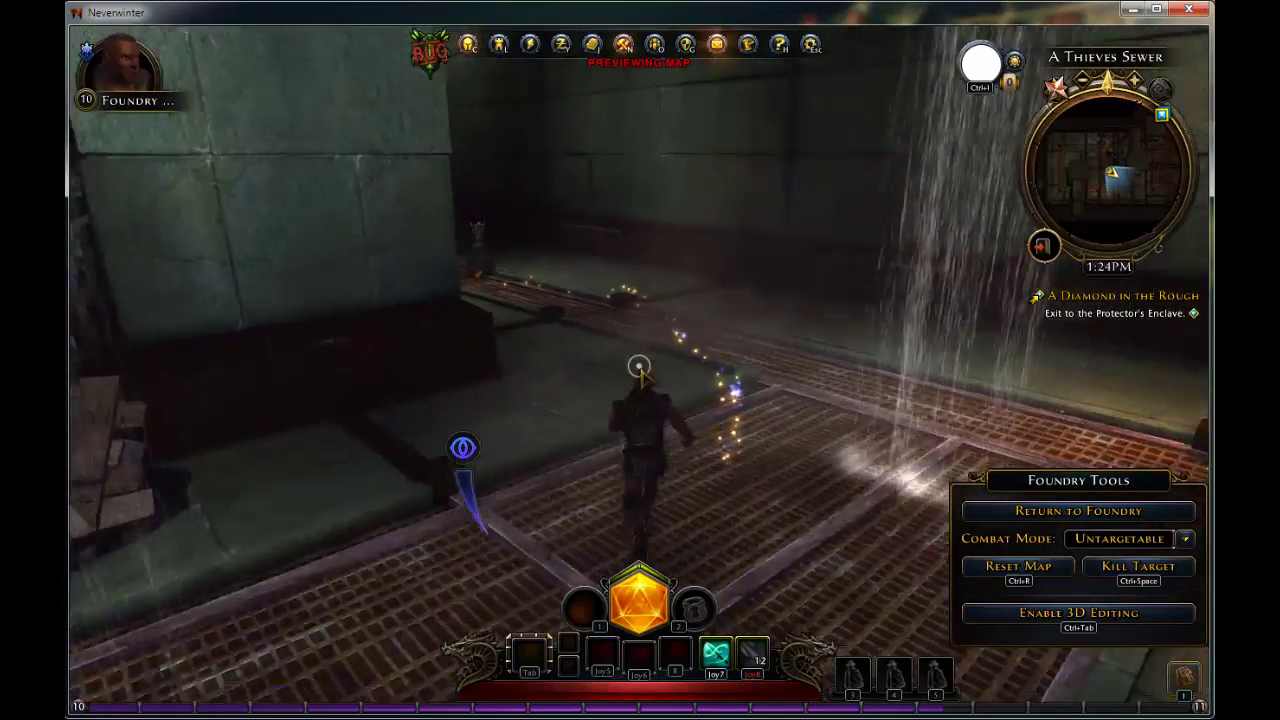
{"action": "key", "text": "w"}
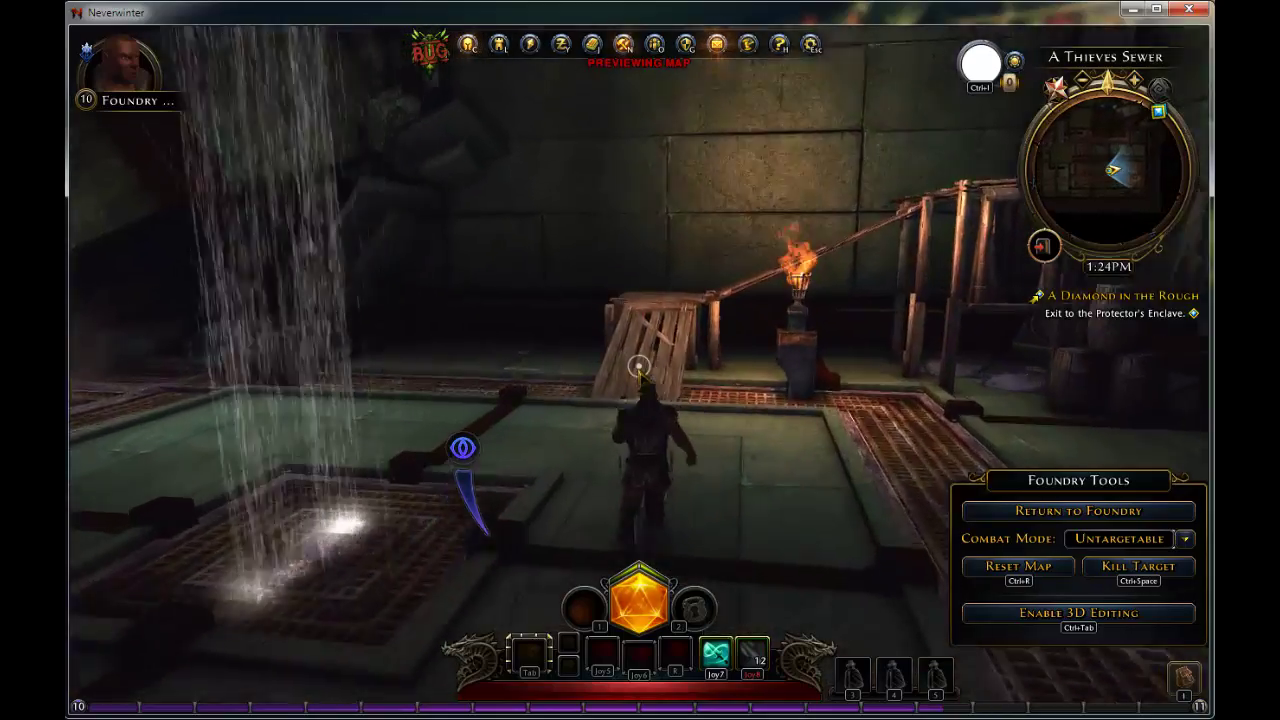
{"action": "key", "text": "w"}
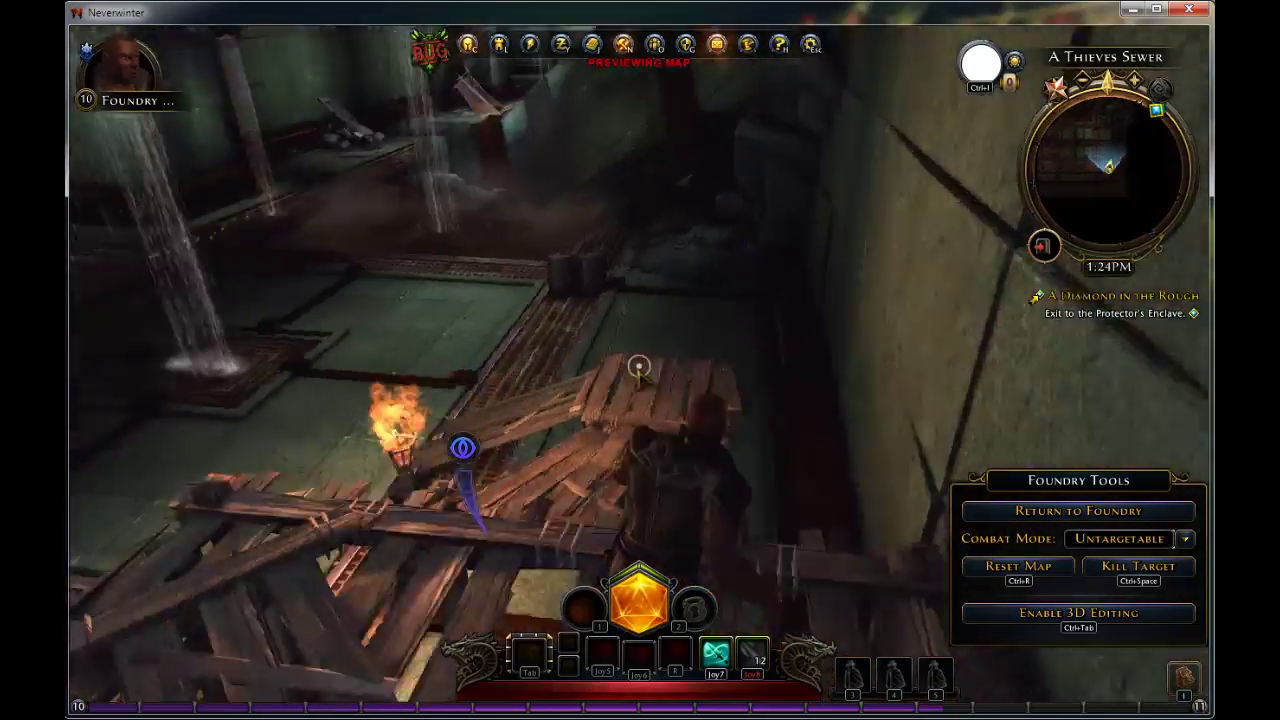
{"action": "key", "text": "w"}
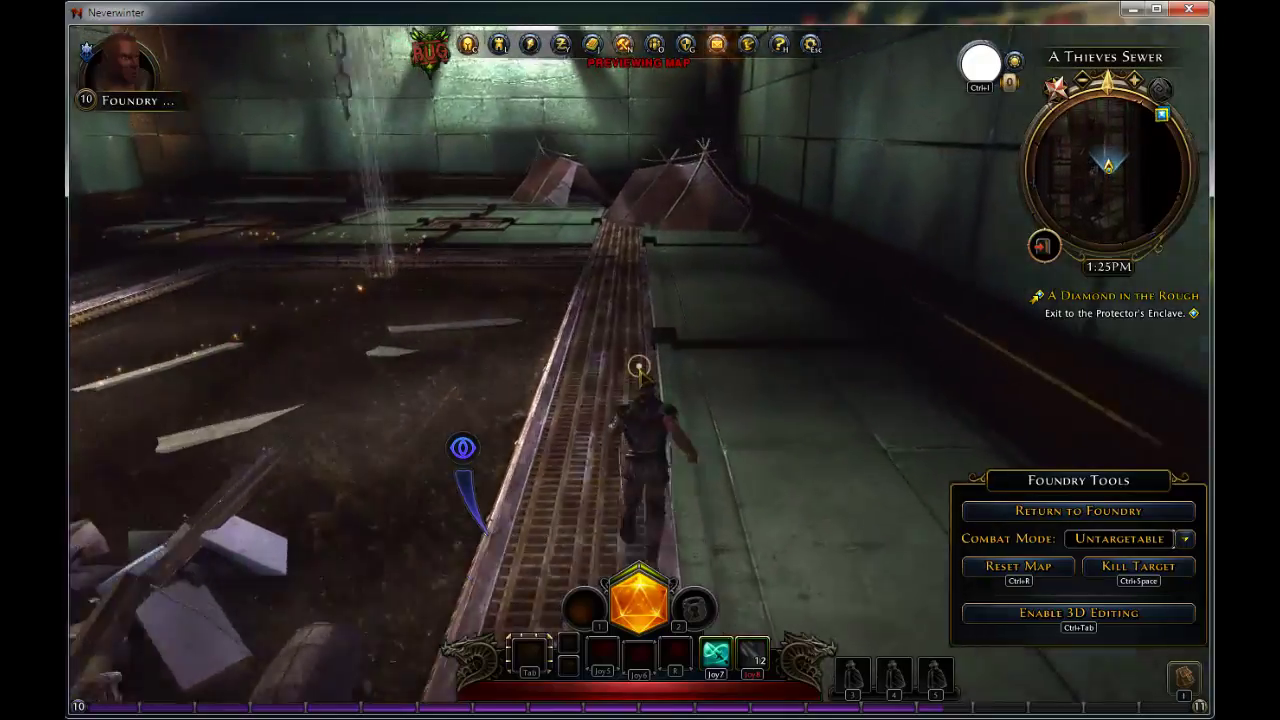
Step: Follow the sparkling quest trail through the torch-lit brick tunnels into the hall with the leaning pillars
{"action": "key", "text": "w"}
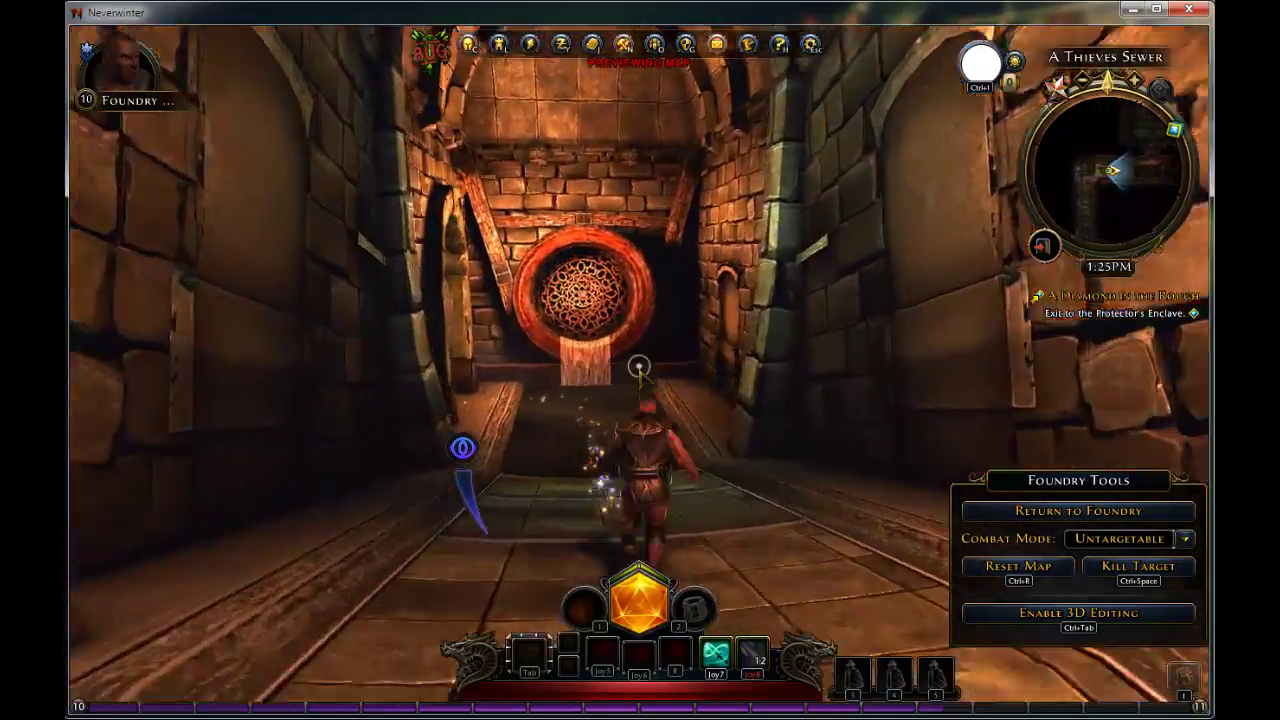
{"action": "key", "text": "w"}
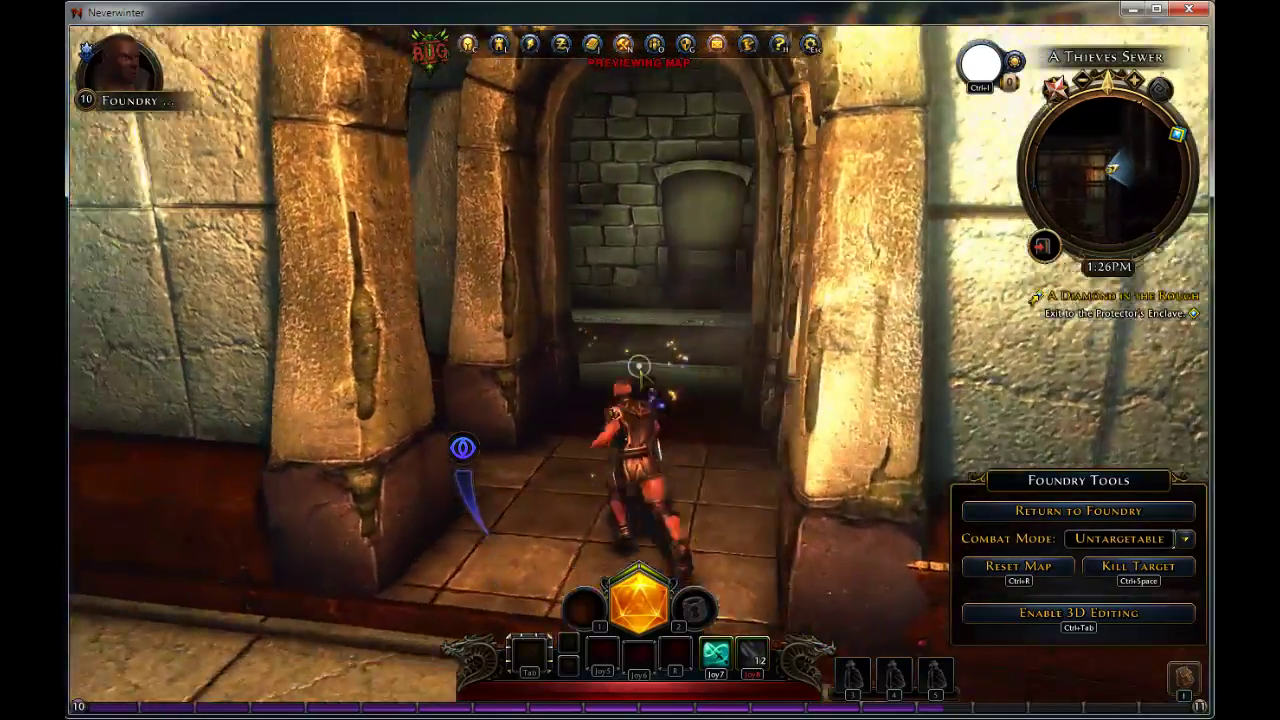
{"action": "key", "text": "w"}
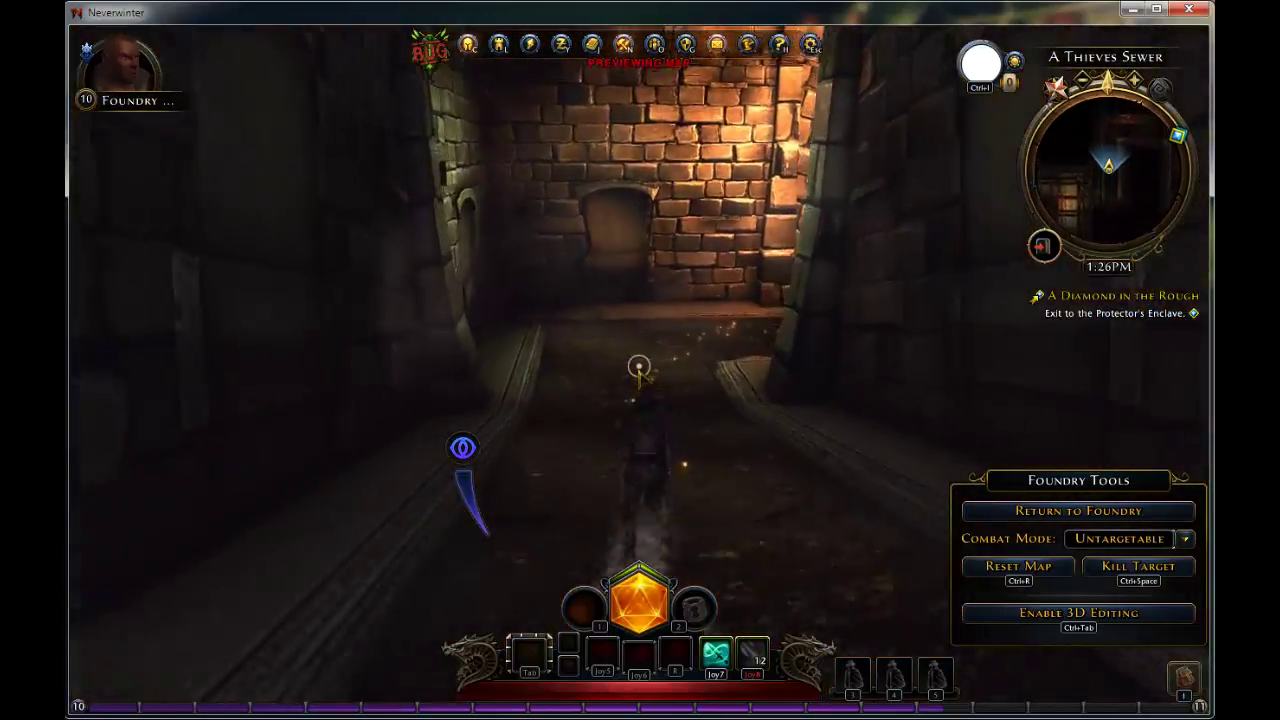
{"action": "key", "text": "w"}
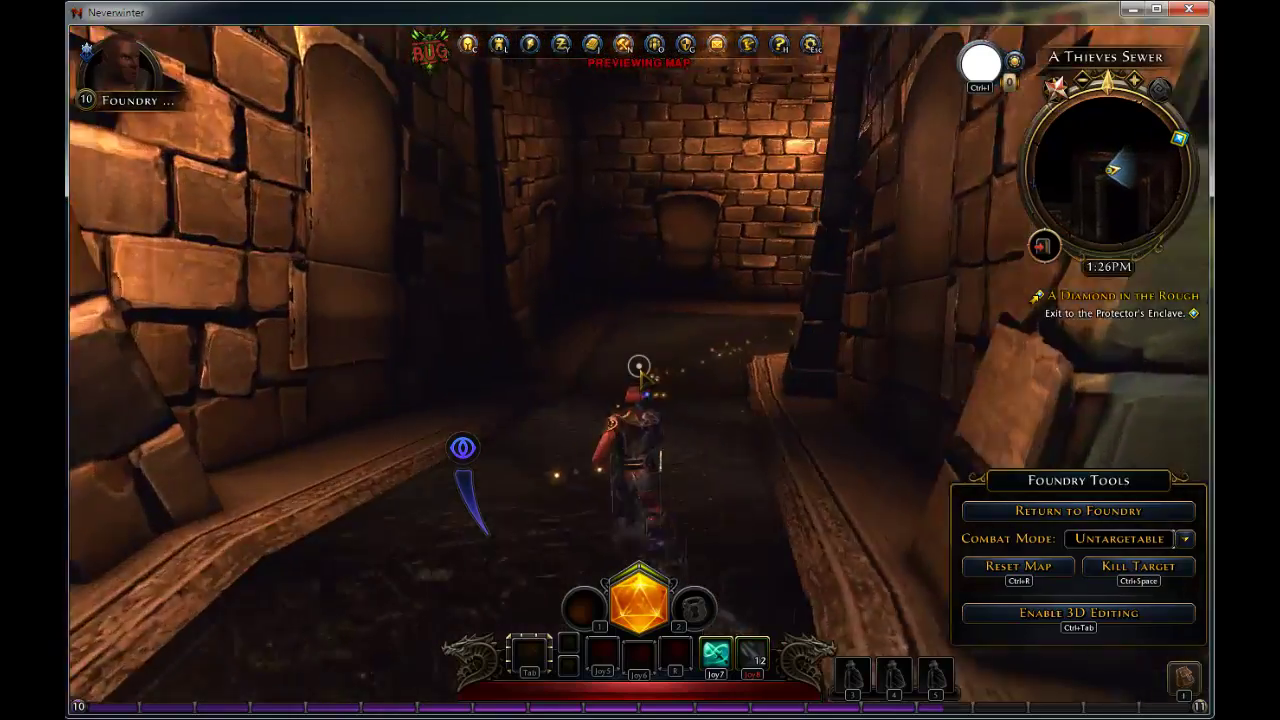
{"action": "key", "text": "w"}
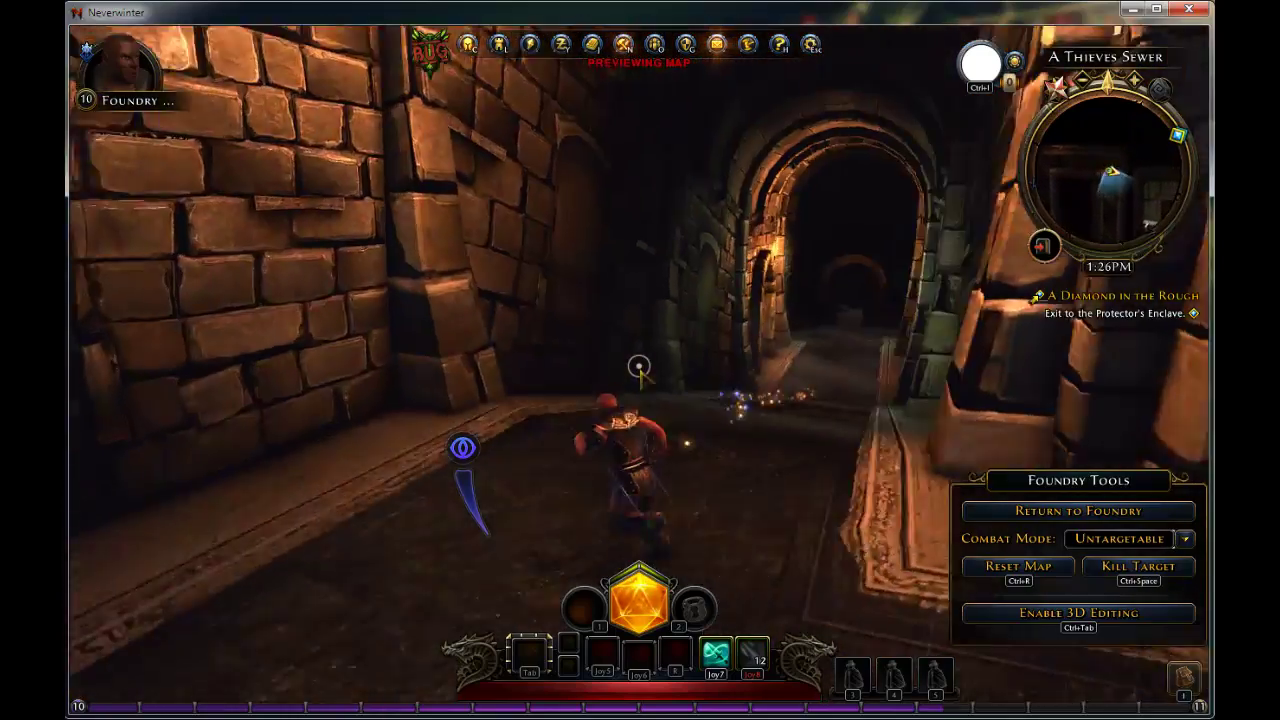
{"action": "key", "text": "w"}
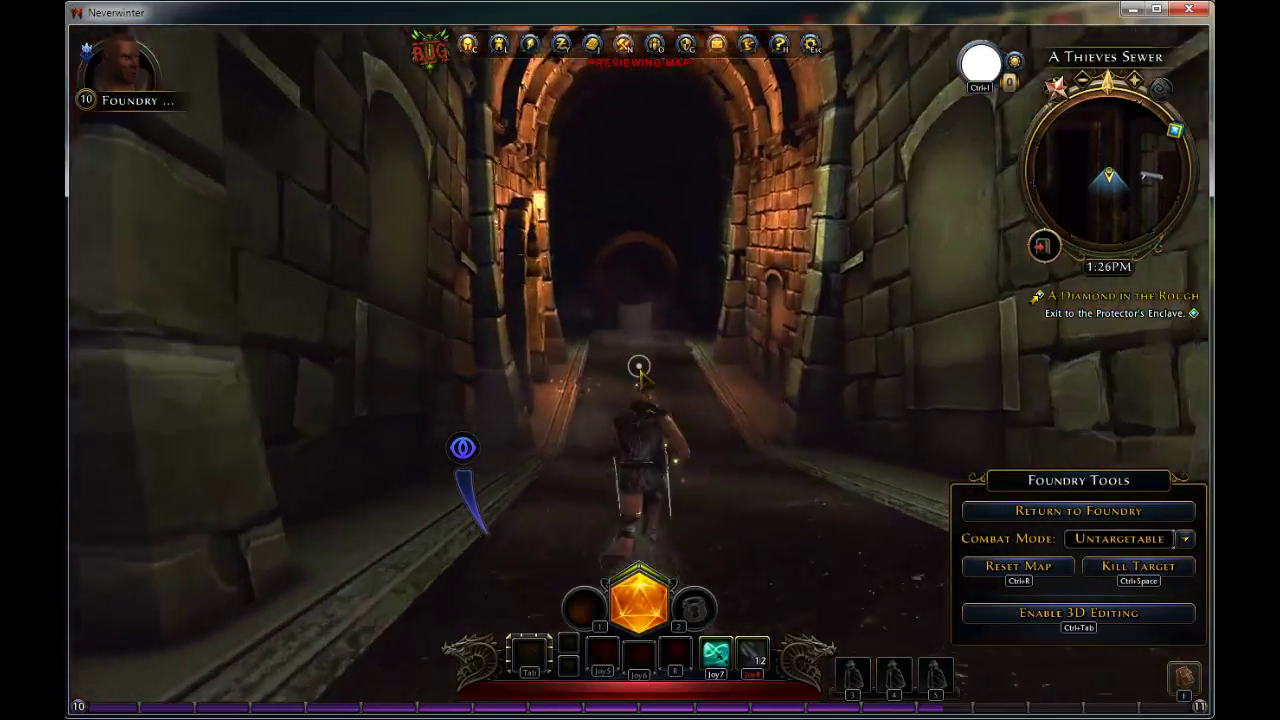
{"action": "key", "text": "w"}
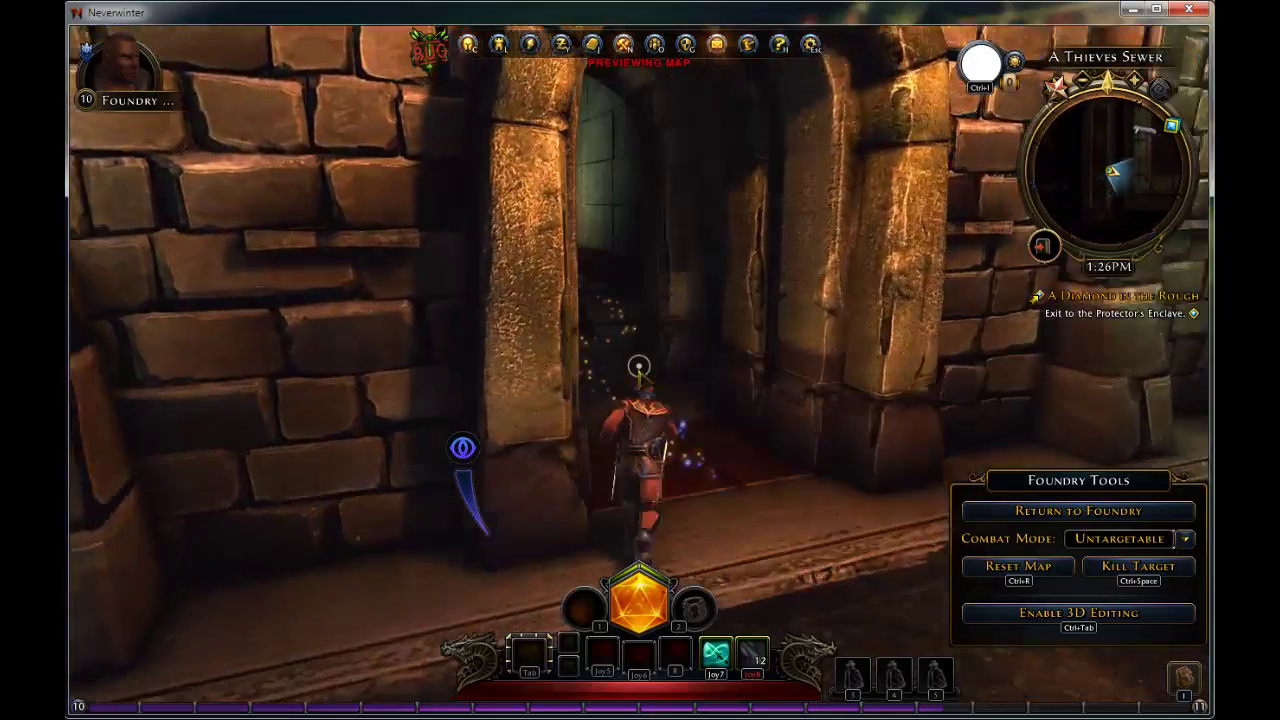
Step: Cross the hall of arches, waterfalls and fallen pillars to inspect the campsite beside its far wall
{"action": "key", "text": "w"}
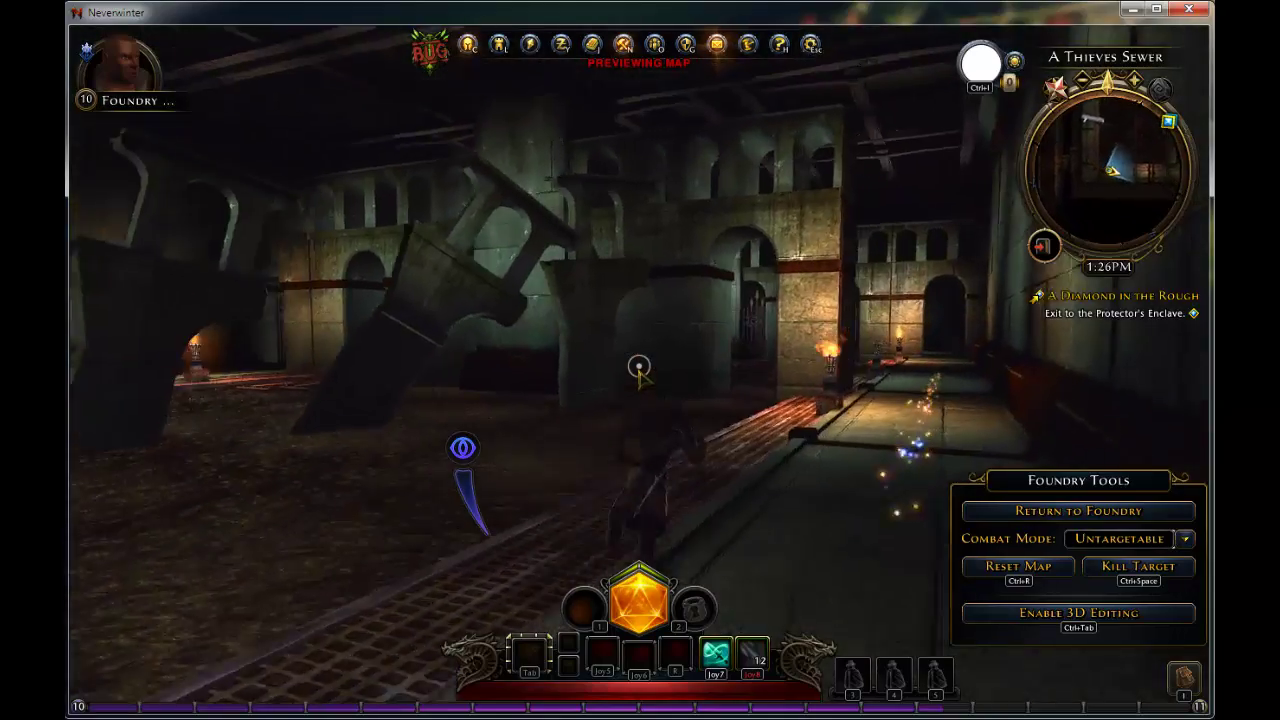
{"action": "key", "text": "w"}
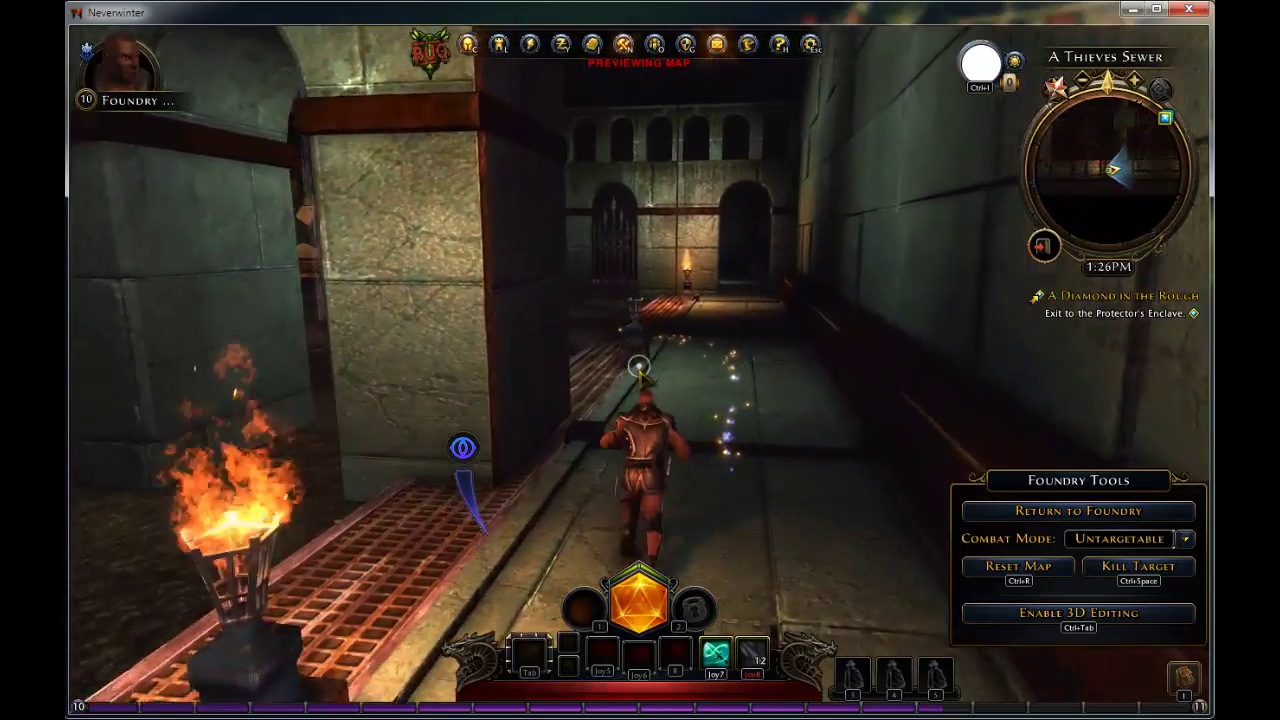
{"action": "key", "text": "w"}
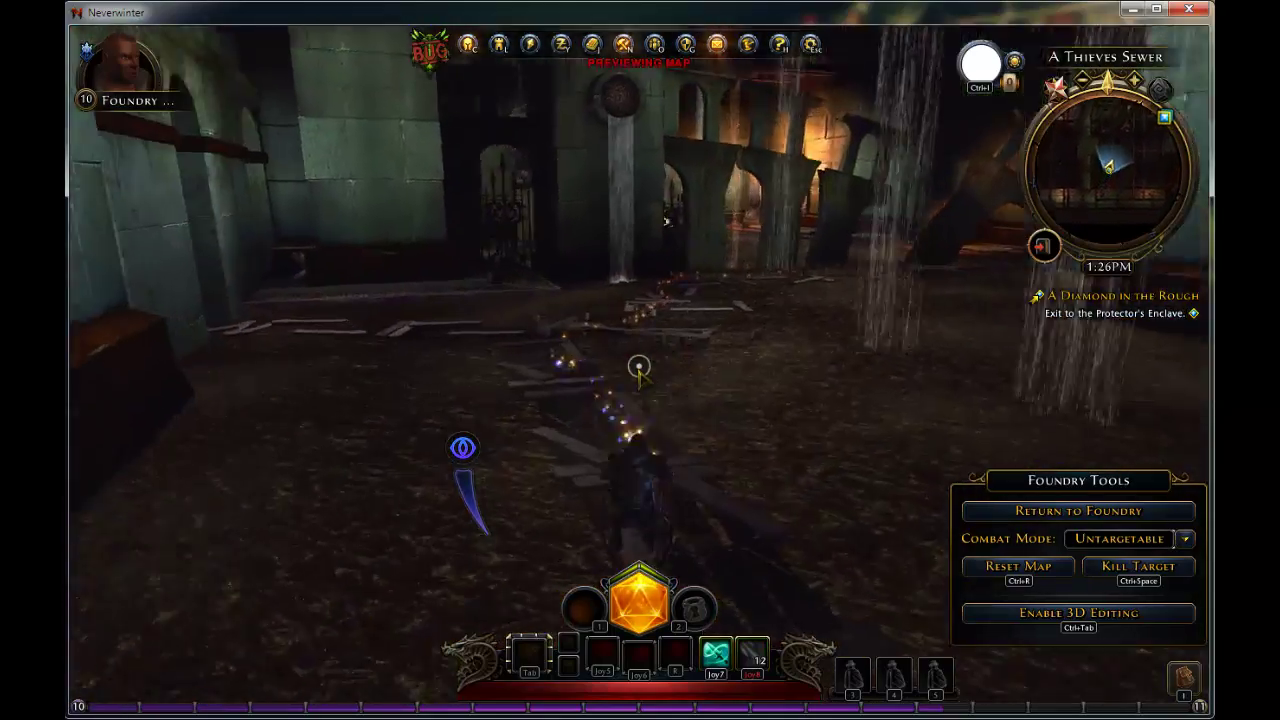
{"action": "key", "text": "w"}
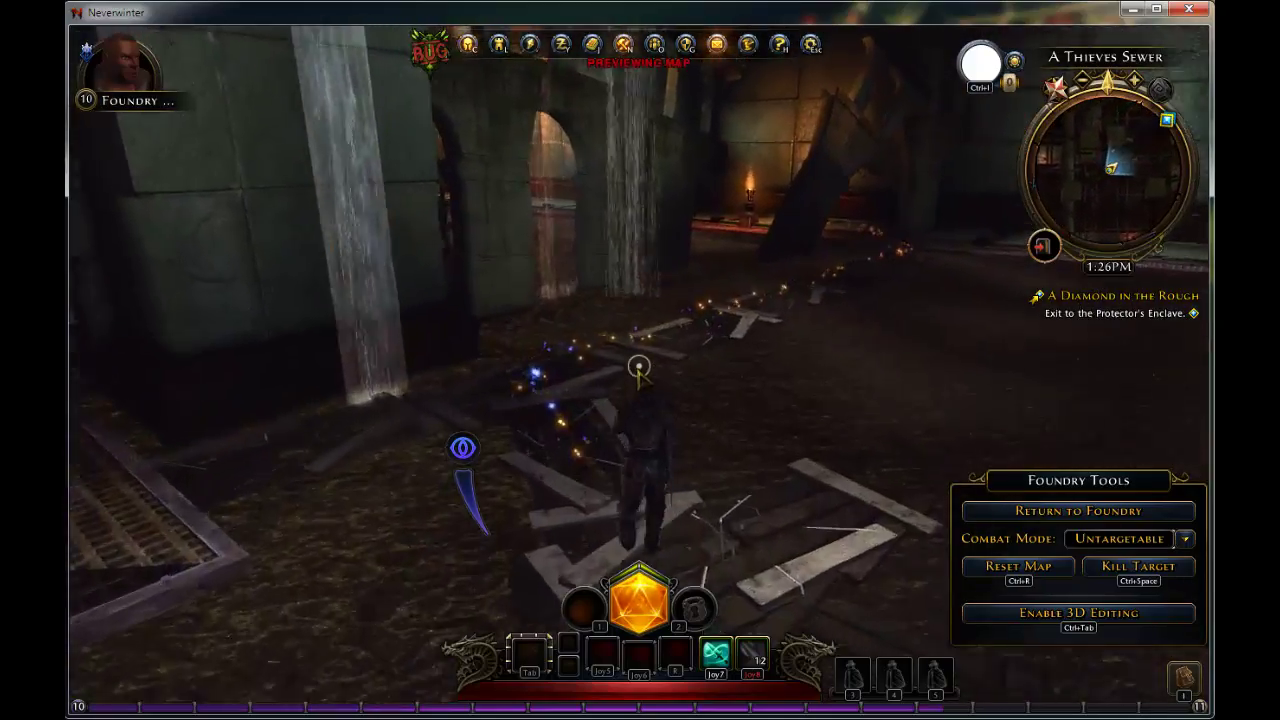
{"action": "key", "text": "w"}
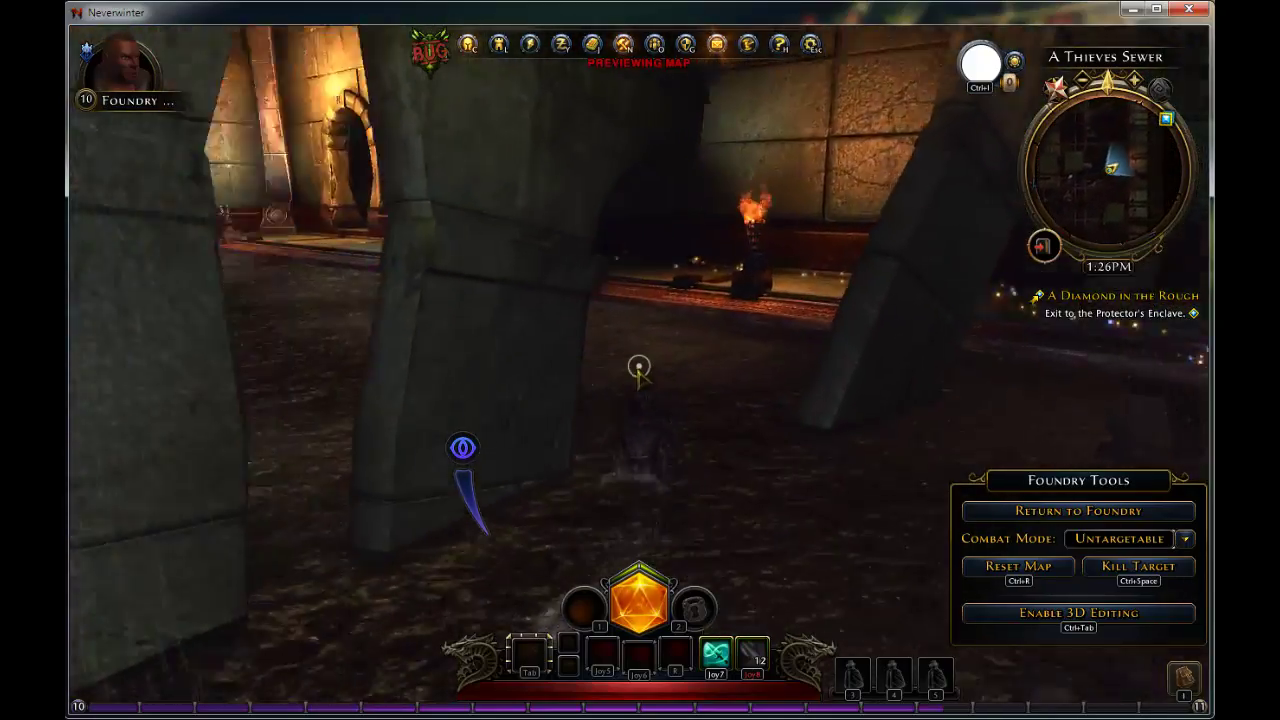
{"action": "key", "text": "w"}
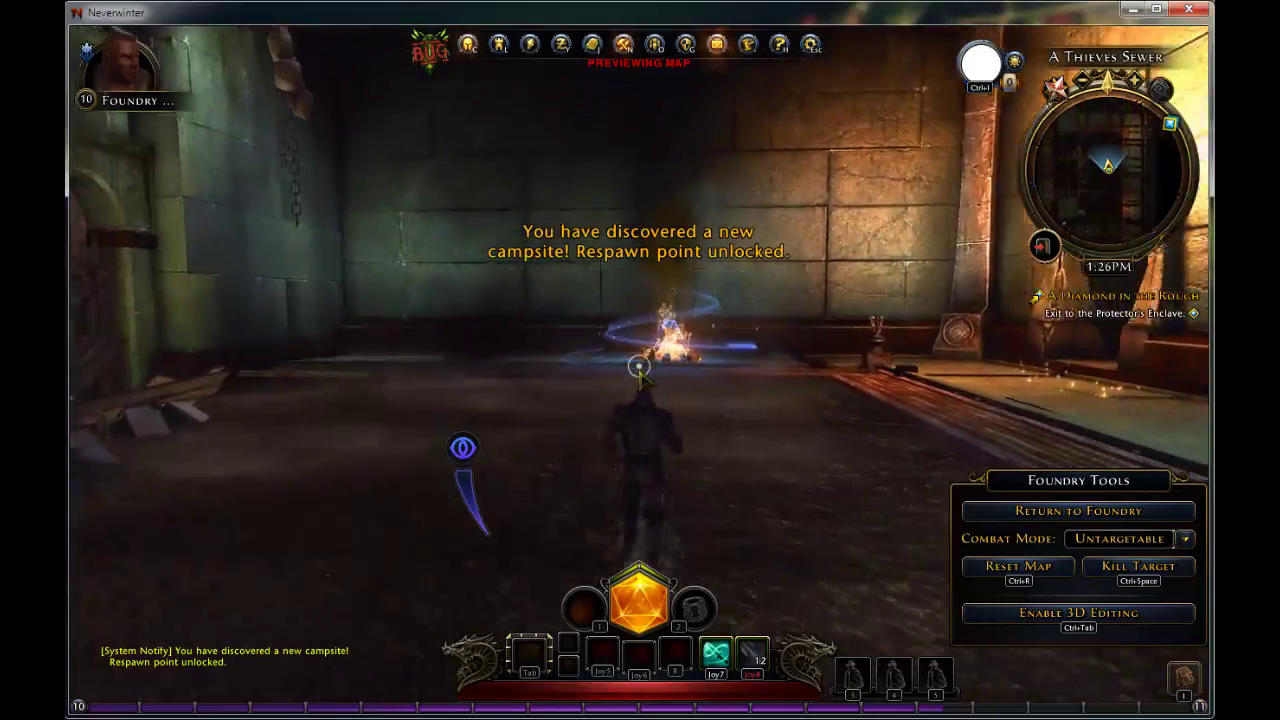
{"action": "key", "text": "w"}
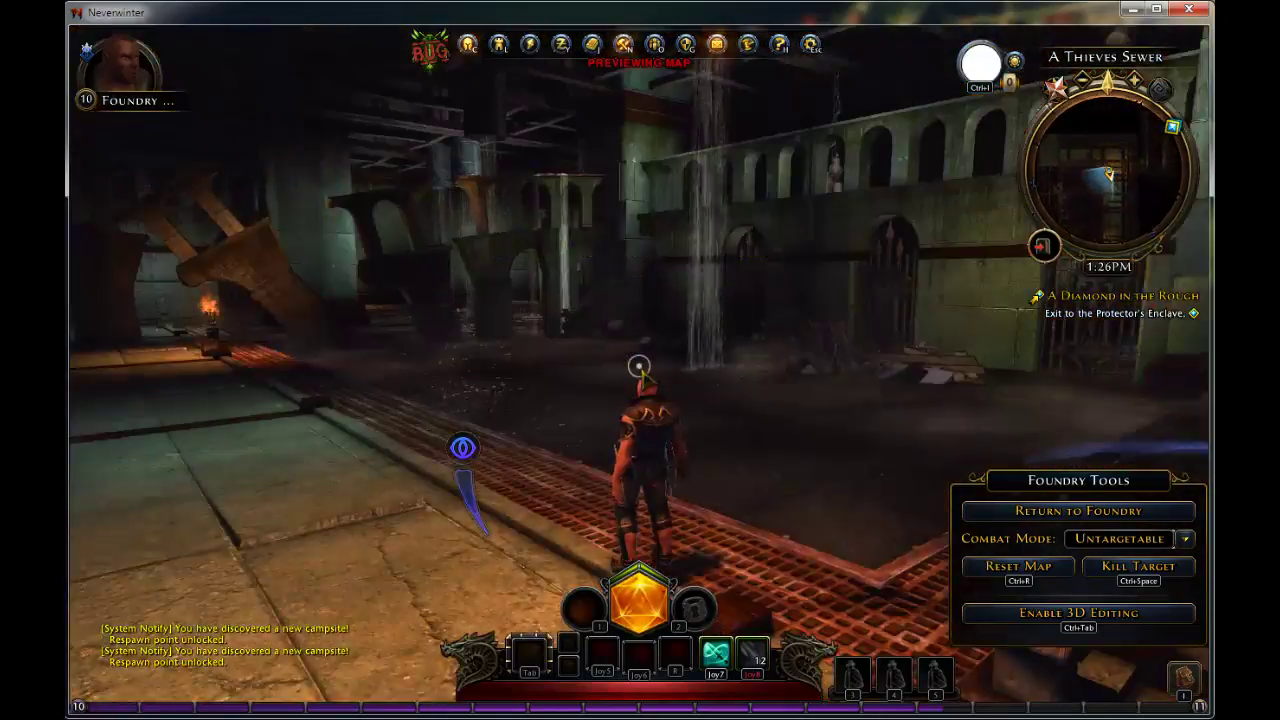
{"action": "key", "text": "w"}
{"action": "key", "text": "w"}
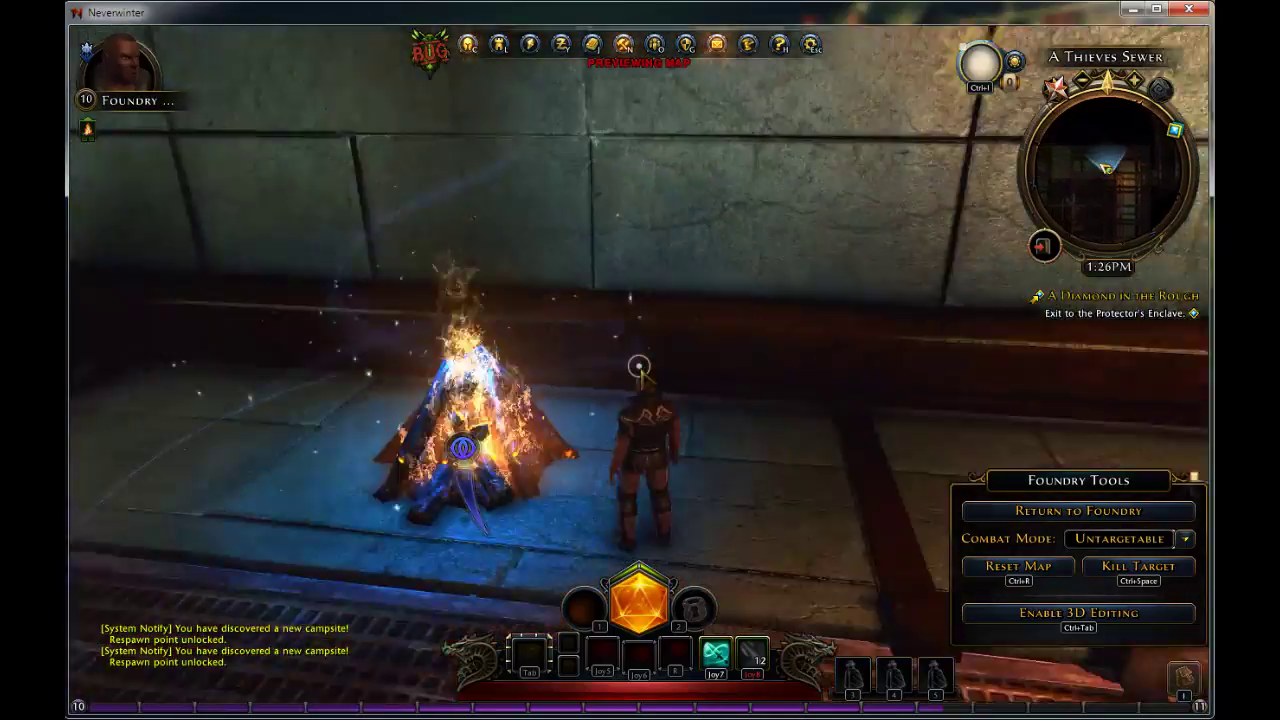
Step: Leave the campsite through the dark tunnels and look over the red-lit chamber from its raised walkway
{"action": "key", "text": "w"}
{"action": "key", "text": "w"}
{"action": "key", "text": "w"}
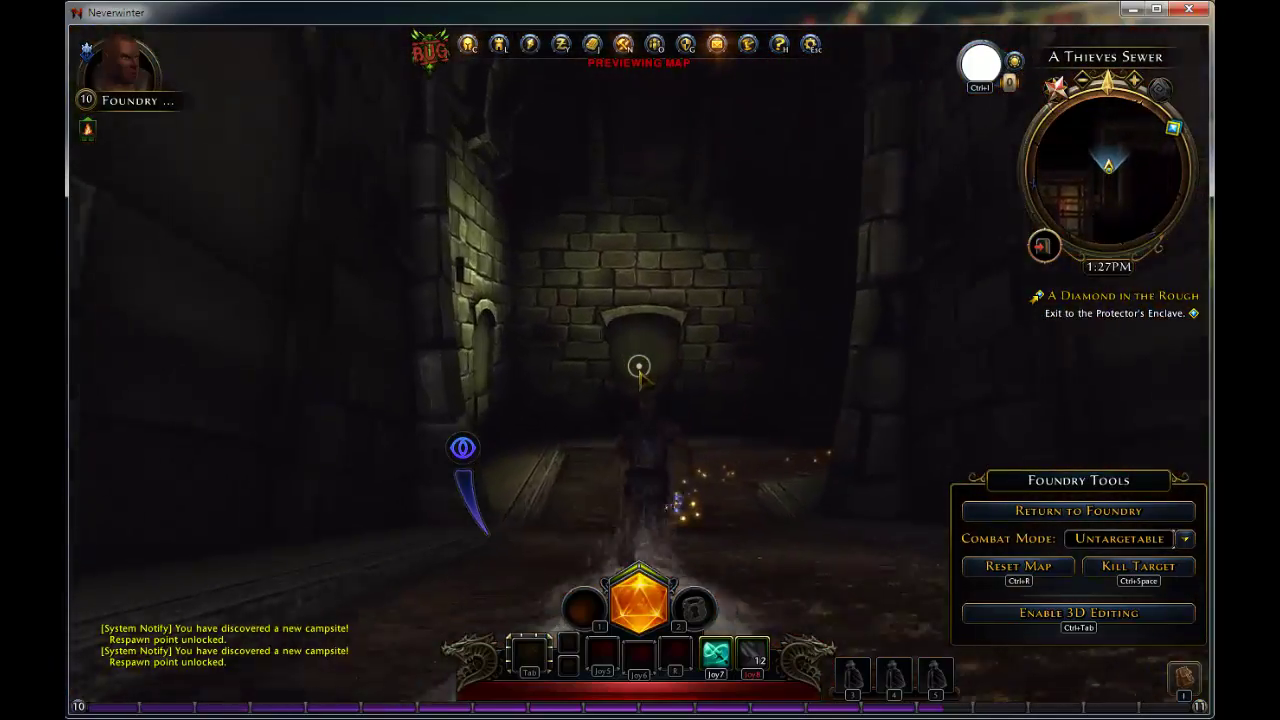
{"action": "key", "text": "w"}
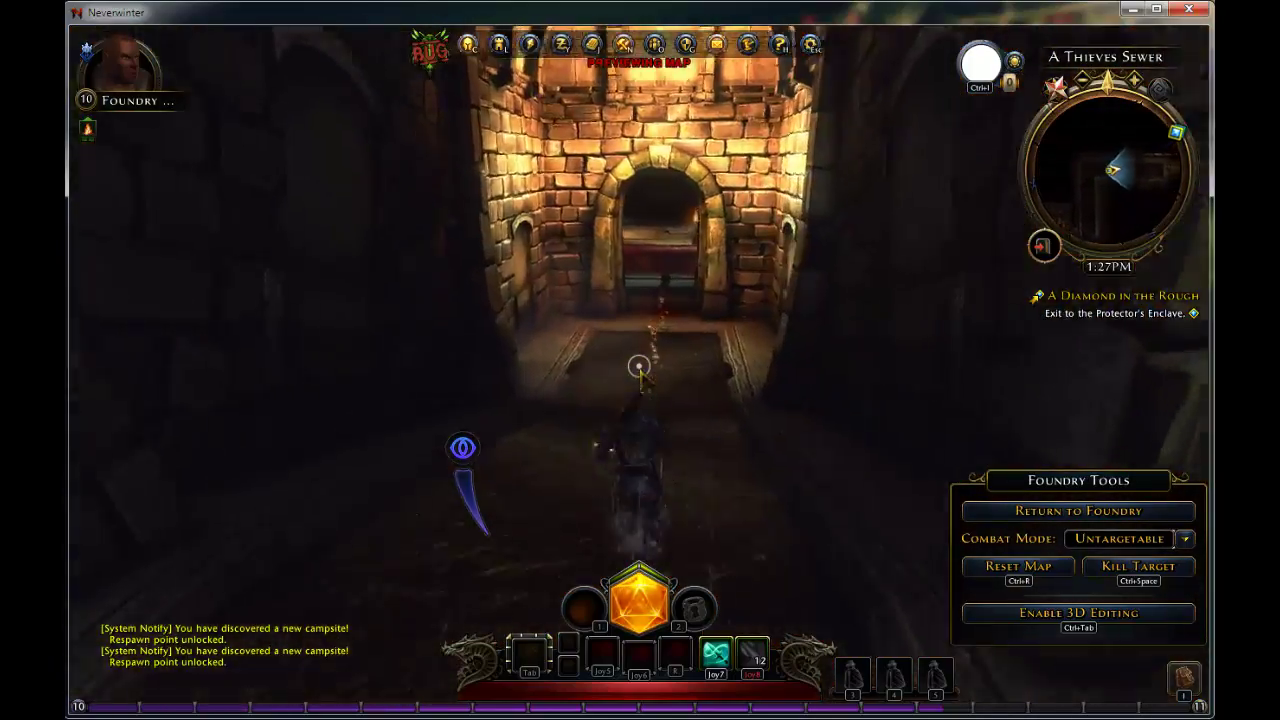
{"action": "key", "text": "w"}
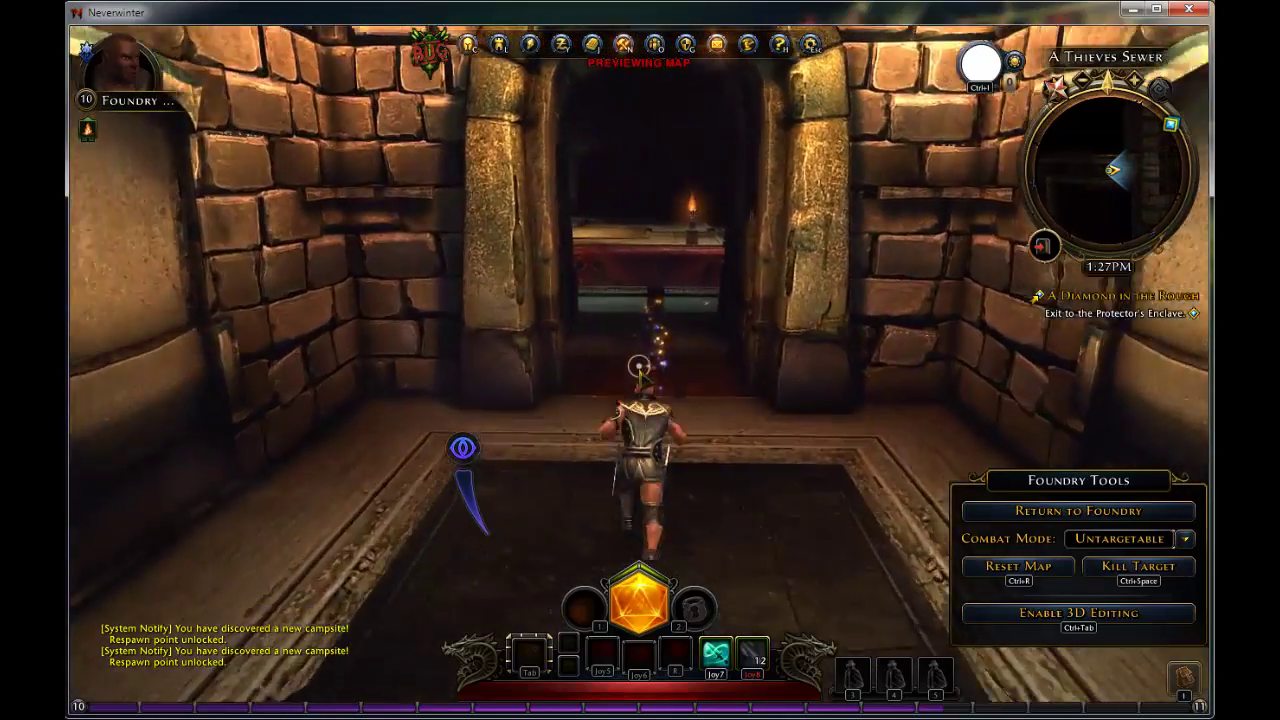
{"action": "key", "text": "w"}
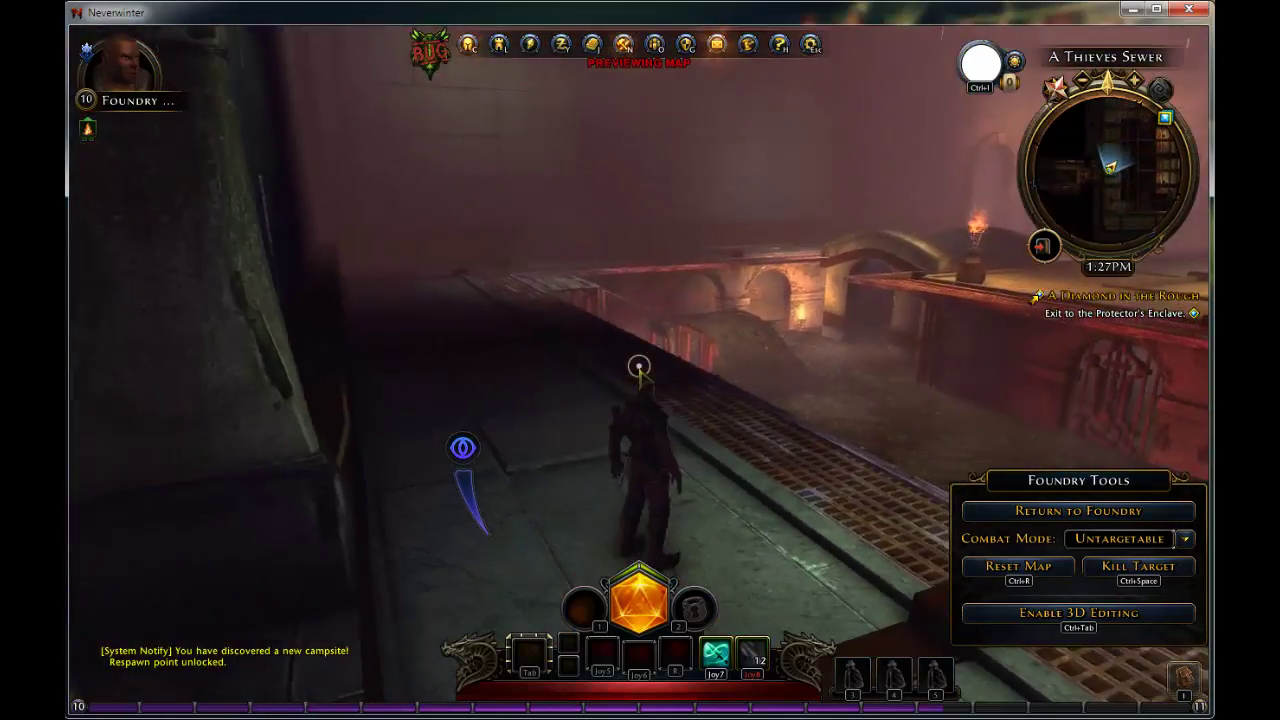
{"action": "key", "text": "w"}
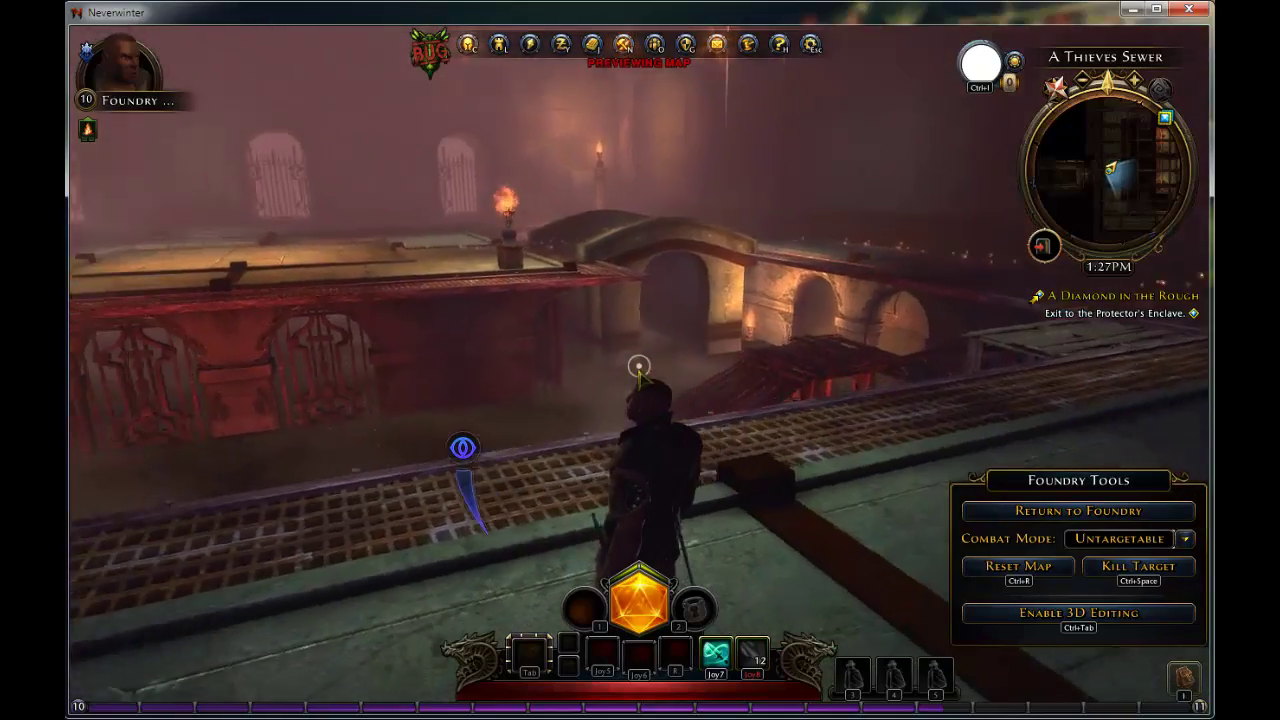
Step: Walk along the red-lit chamber's raised walkway and cross the bridge to look over its central stone platform
{"action": "key", "text": "w"}
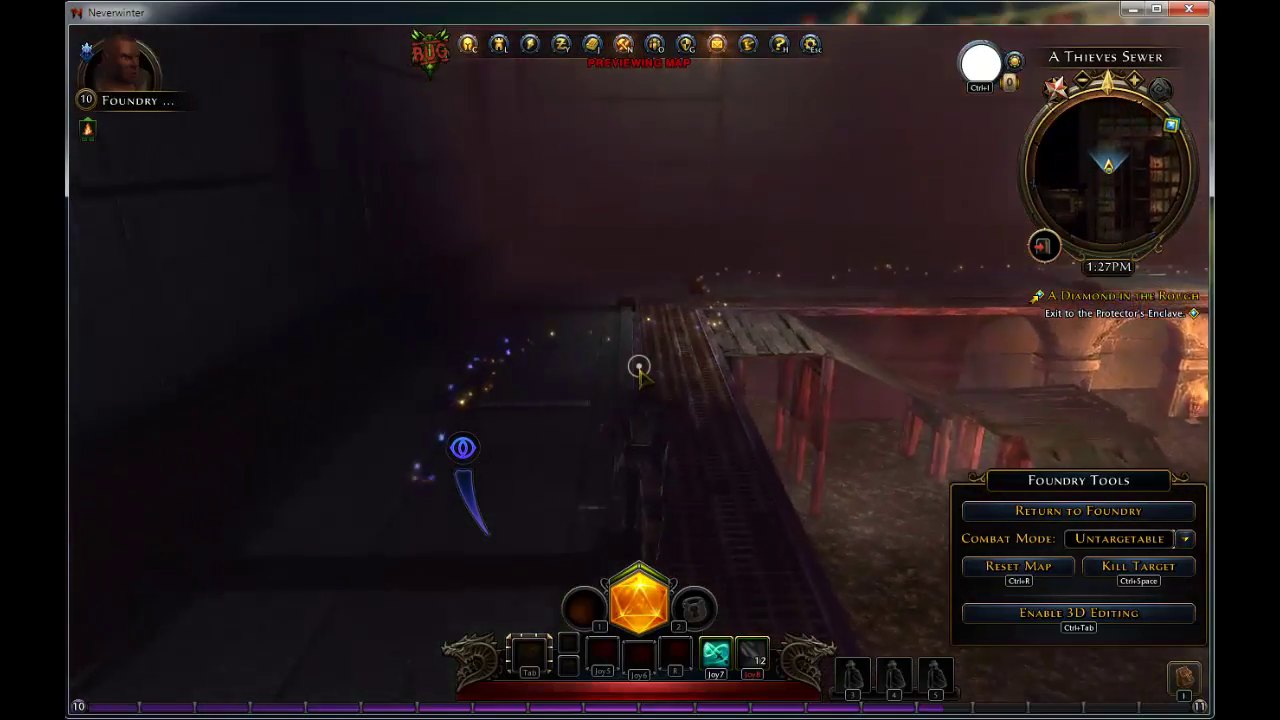
{"action": "key", "text": "w"}
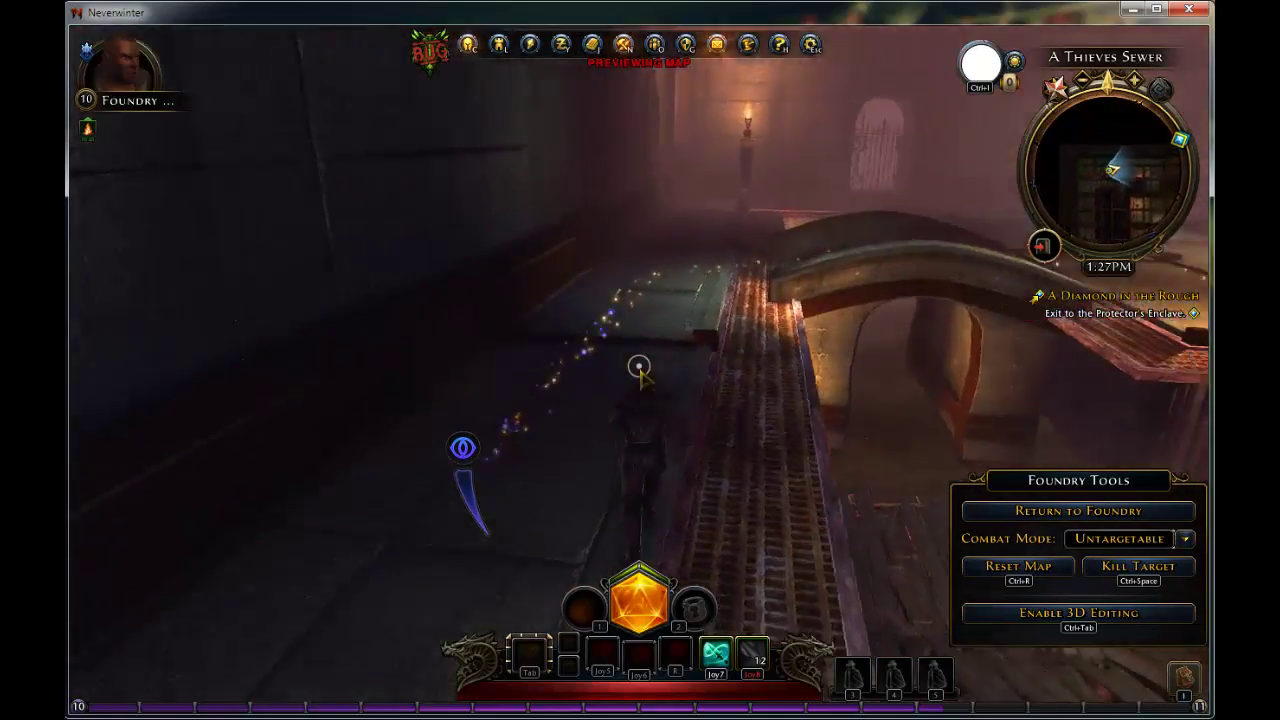
{"action": "key", "text": "w"}
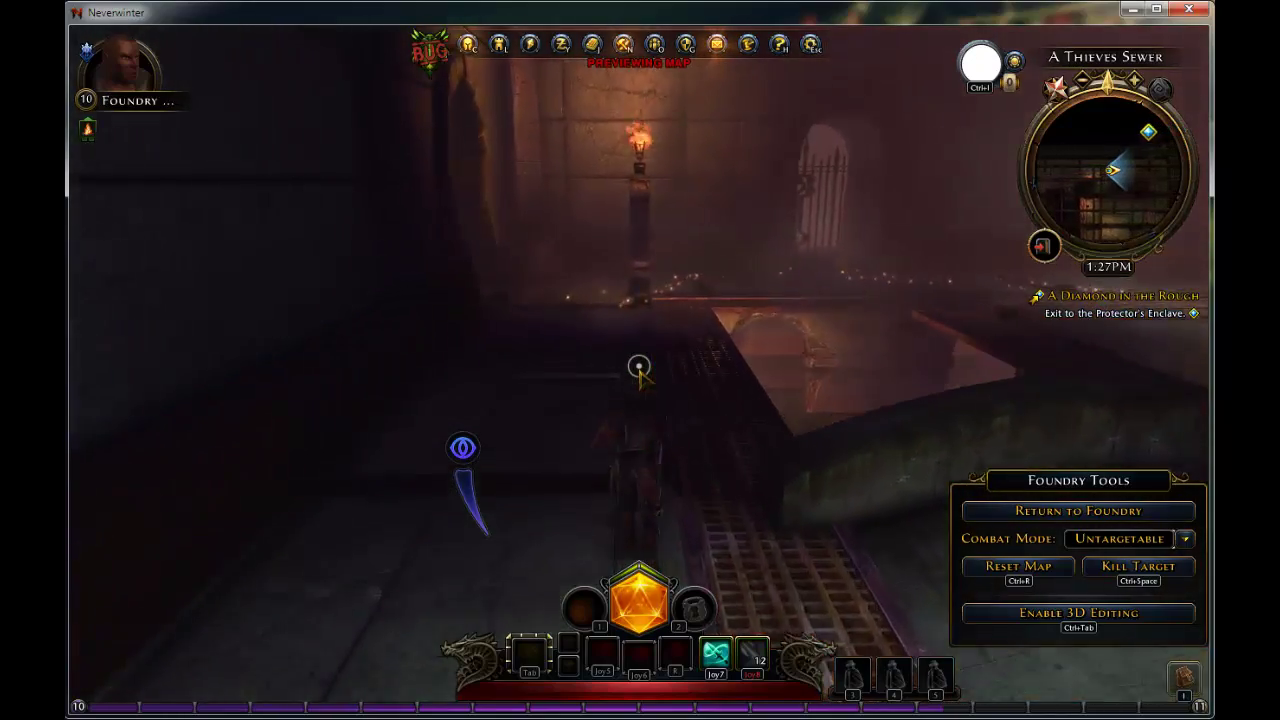
{"action": "key", "text": "w"}
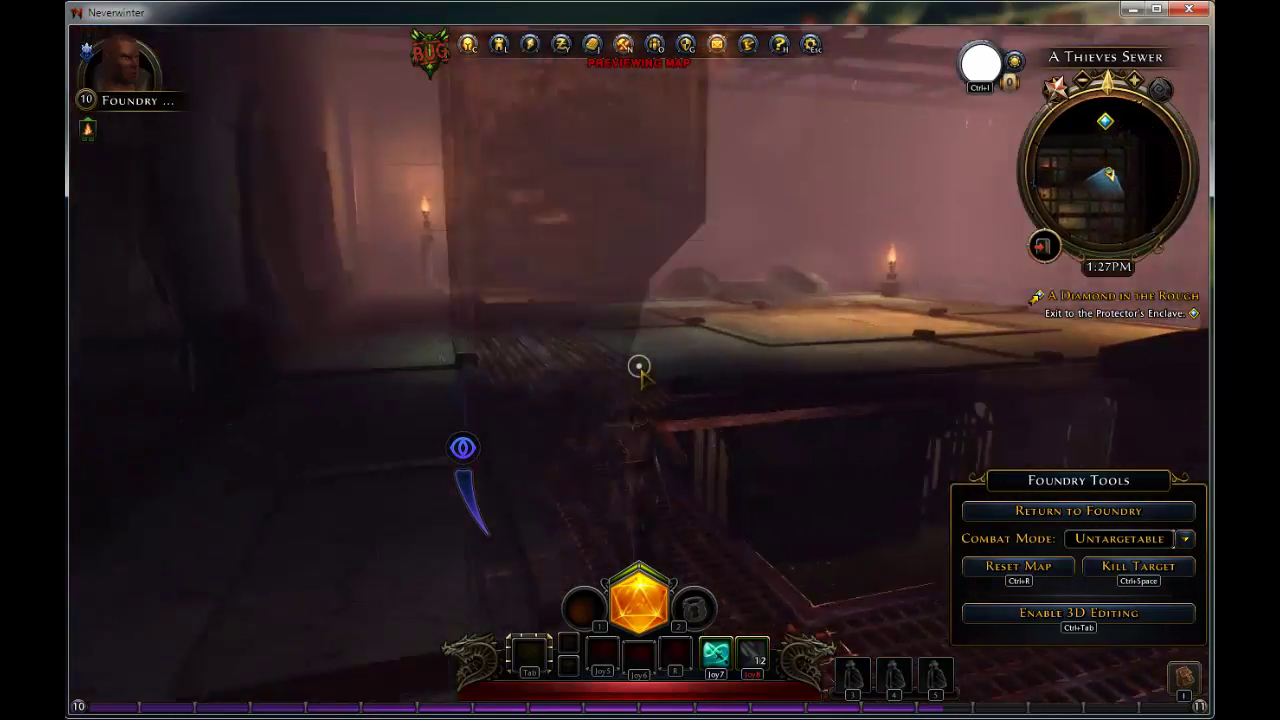
{"action": "key", "text": "w"}
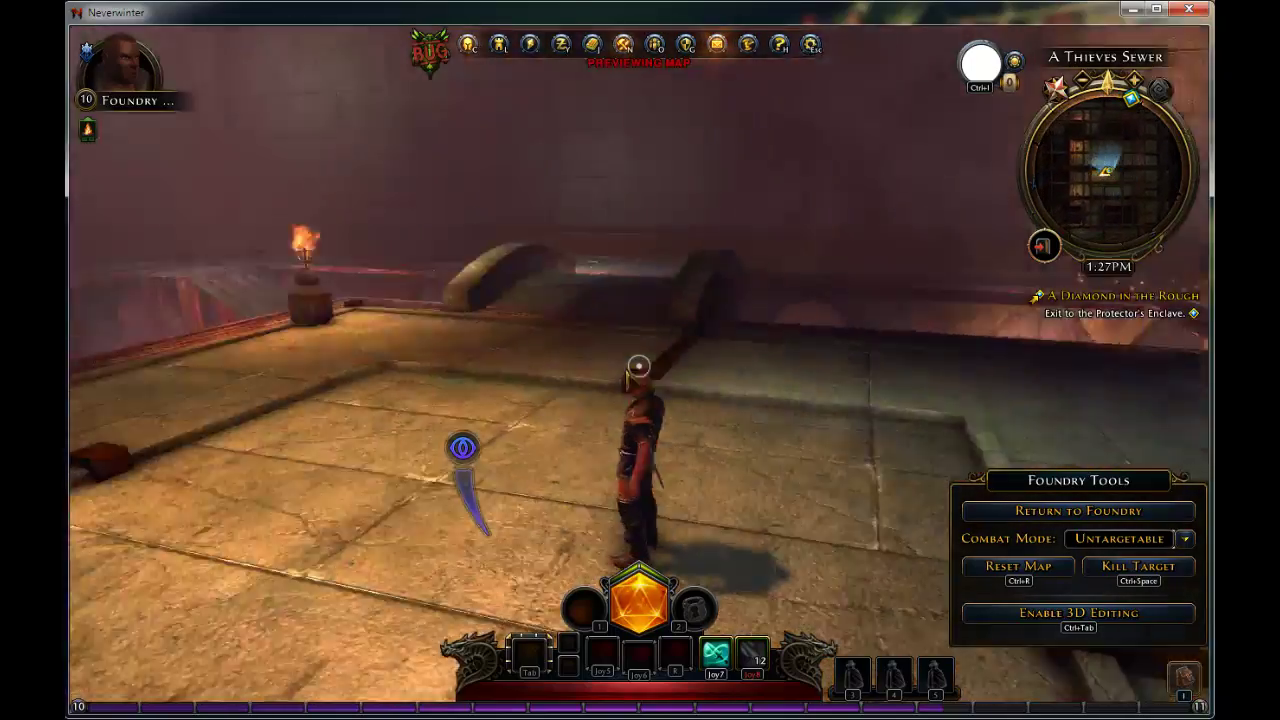
Step: Follow the sparkling quest trail to the dark archway in the chamber wall and examine the exit from up close and further back
{"action": "key", "text": "w"}
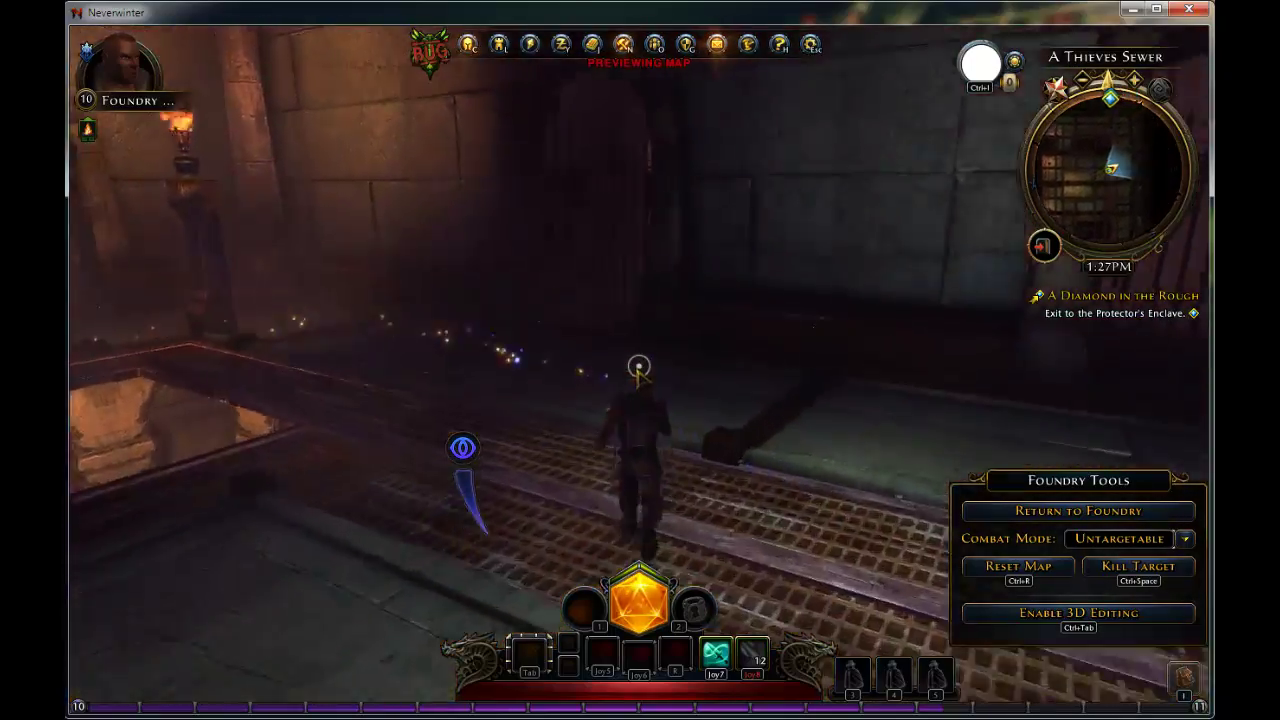
{"action": "key", "text": "w"}
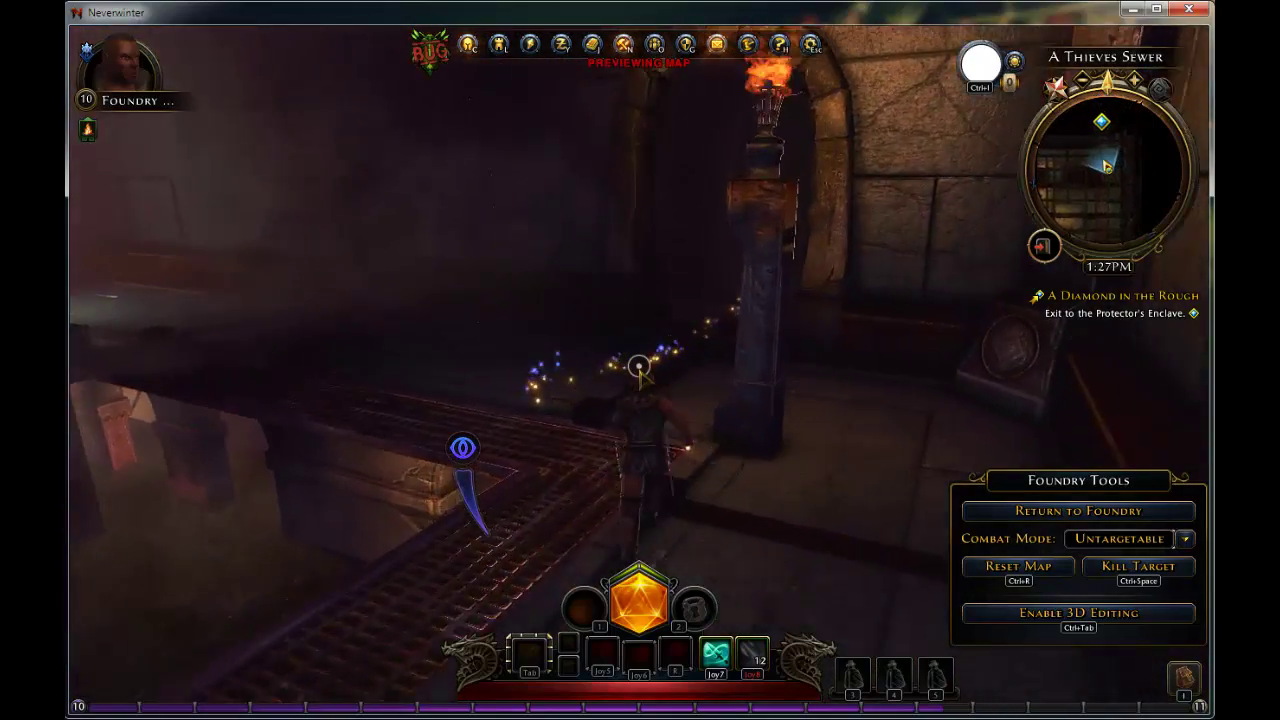
{"action": "key", "text": "w"}
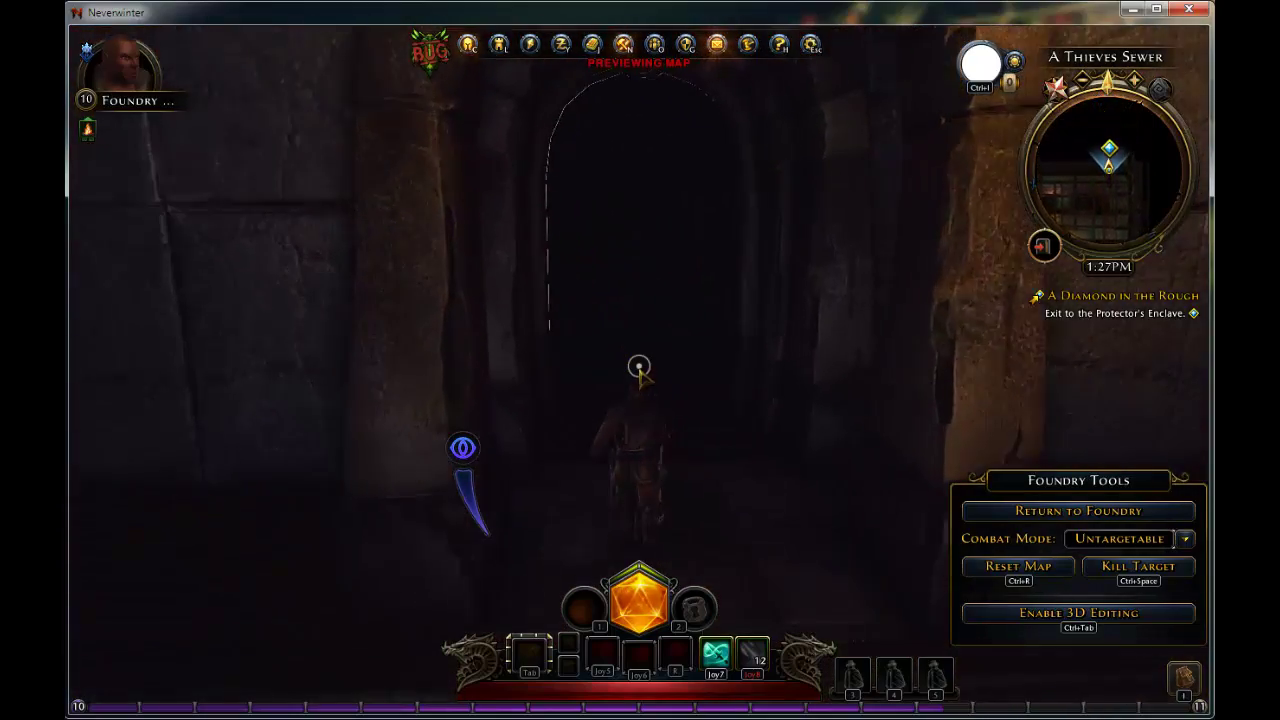
{"action": "key", "text": "w"}
{"action": "key", "text": "s"}
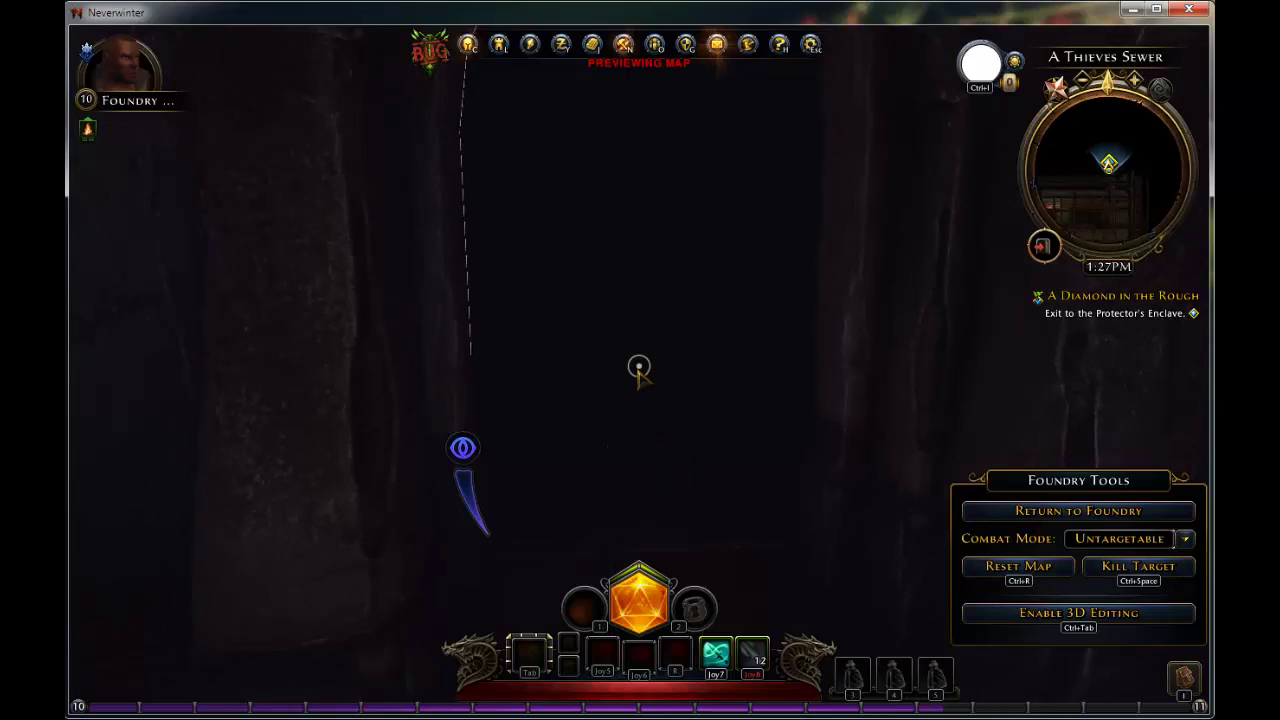
{"action": "key", "text": "s"}
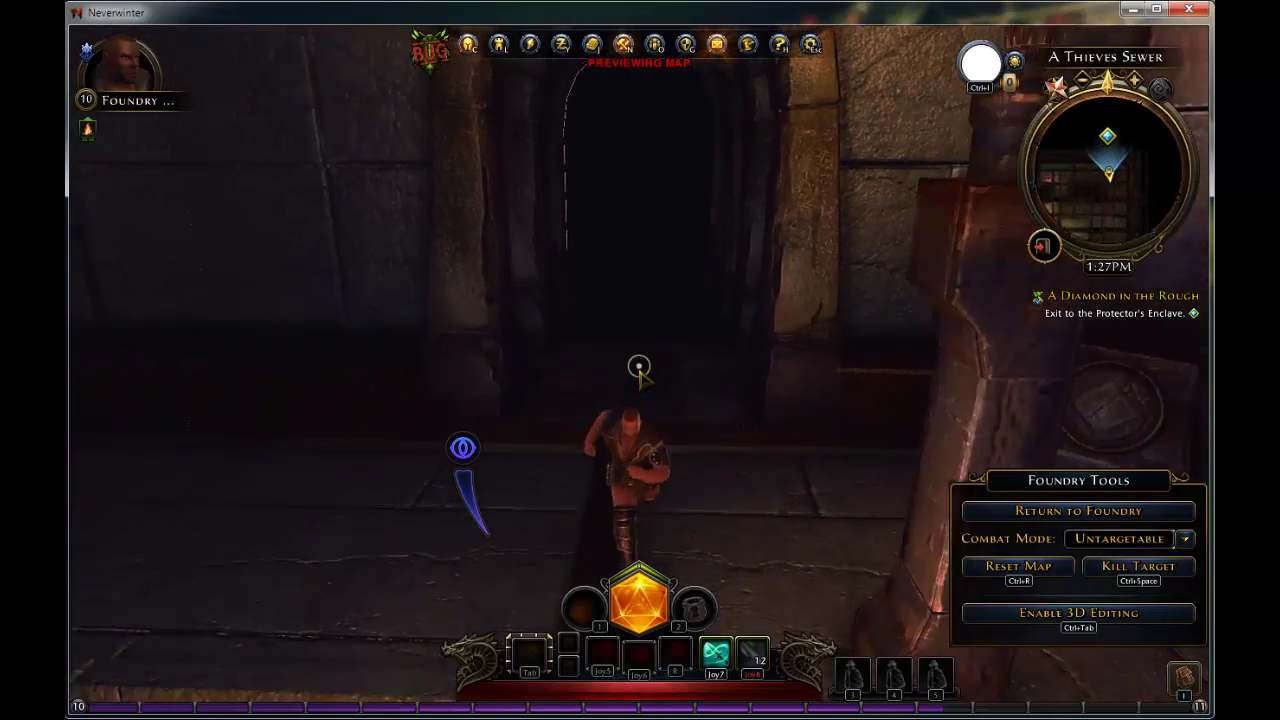
{"action": "key", "text": "a"}
{"action": "key", "text": "s"}
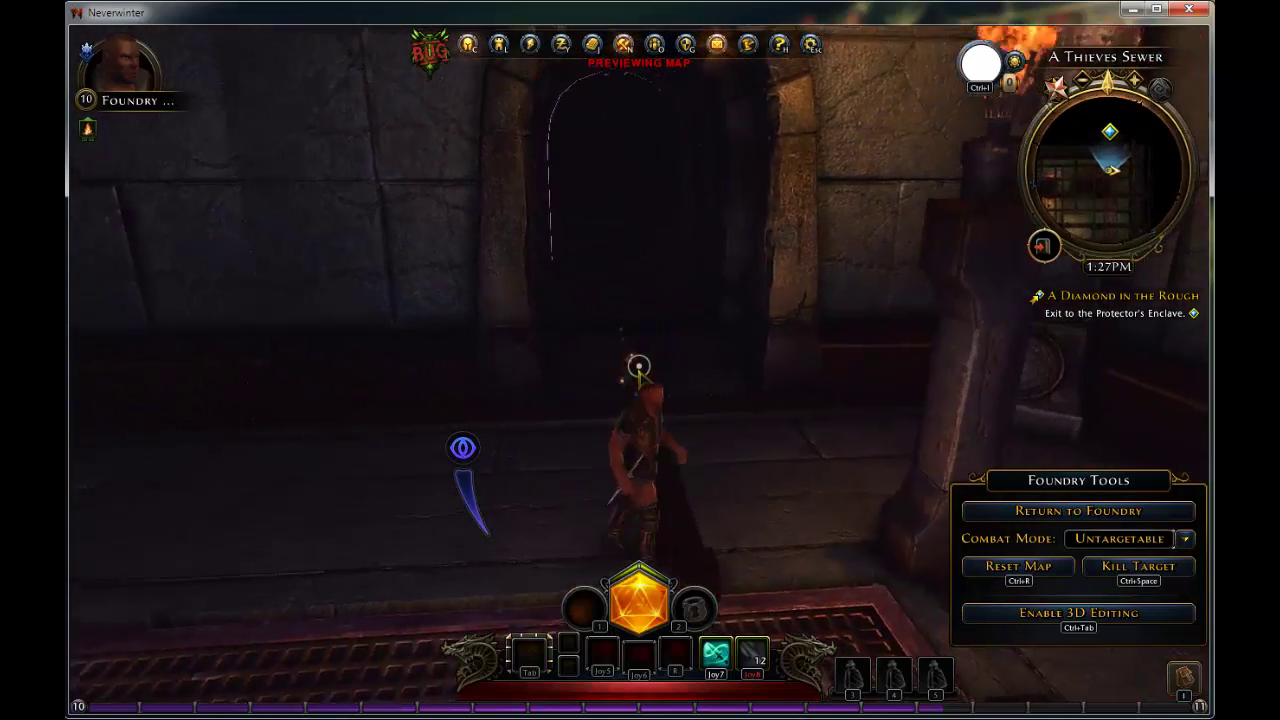
{"action": "key", "text": "w"}
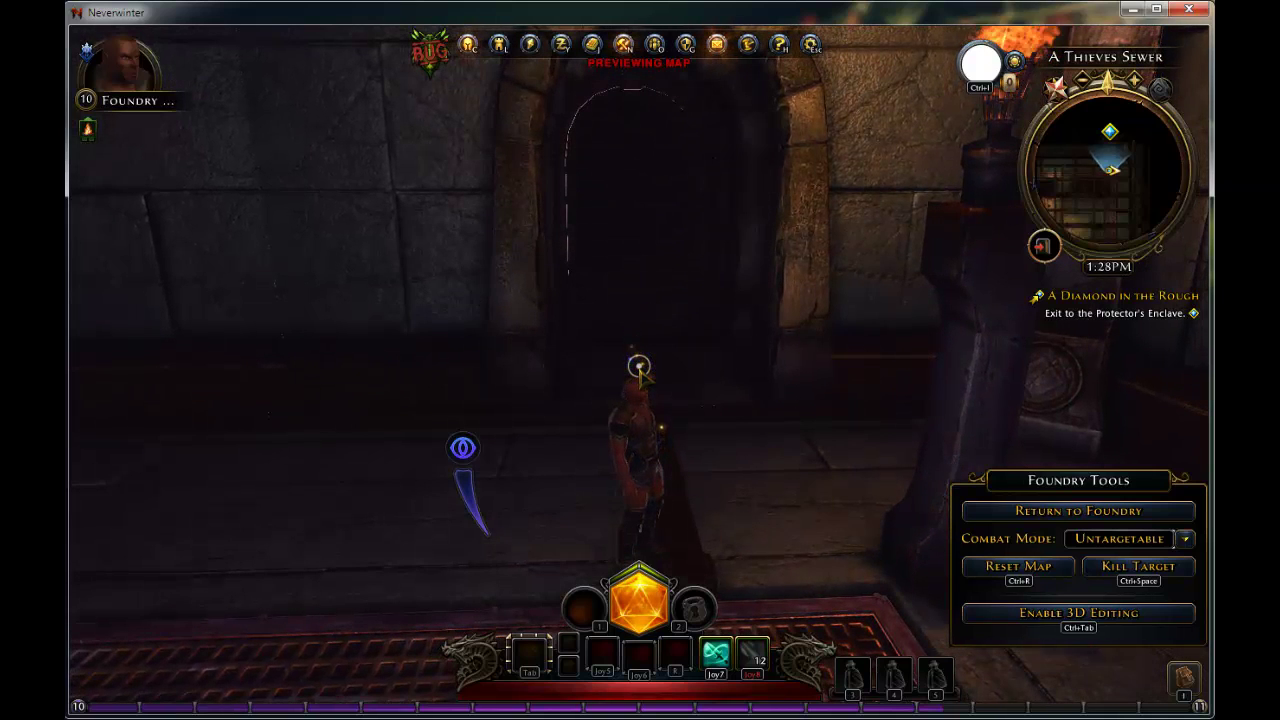
Step: End the map preview and return to the quest overview in the Foundry
{"action": "key", "text": "Escape"}
{"action": "left_click", "coordinate": [648, 400]}
{"action": "left_click", "coordinate": [705, 405]}
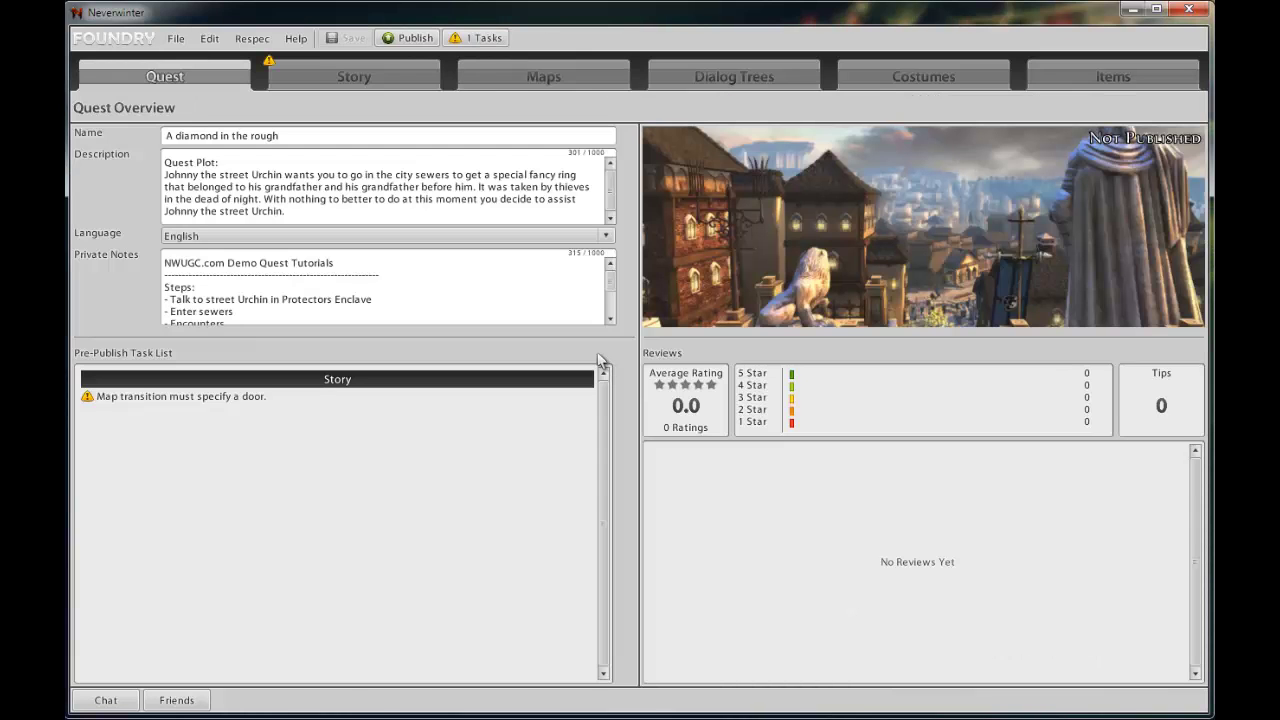
Step: Check the pre-publish task "Map transition must specify a door" and find the flagged Map Transition in the story flow
{"action": "left_click", "coordinate": [277, 404]}
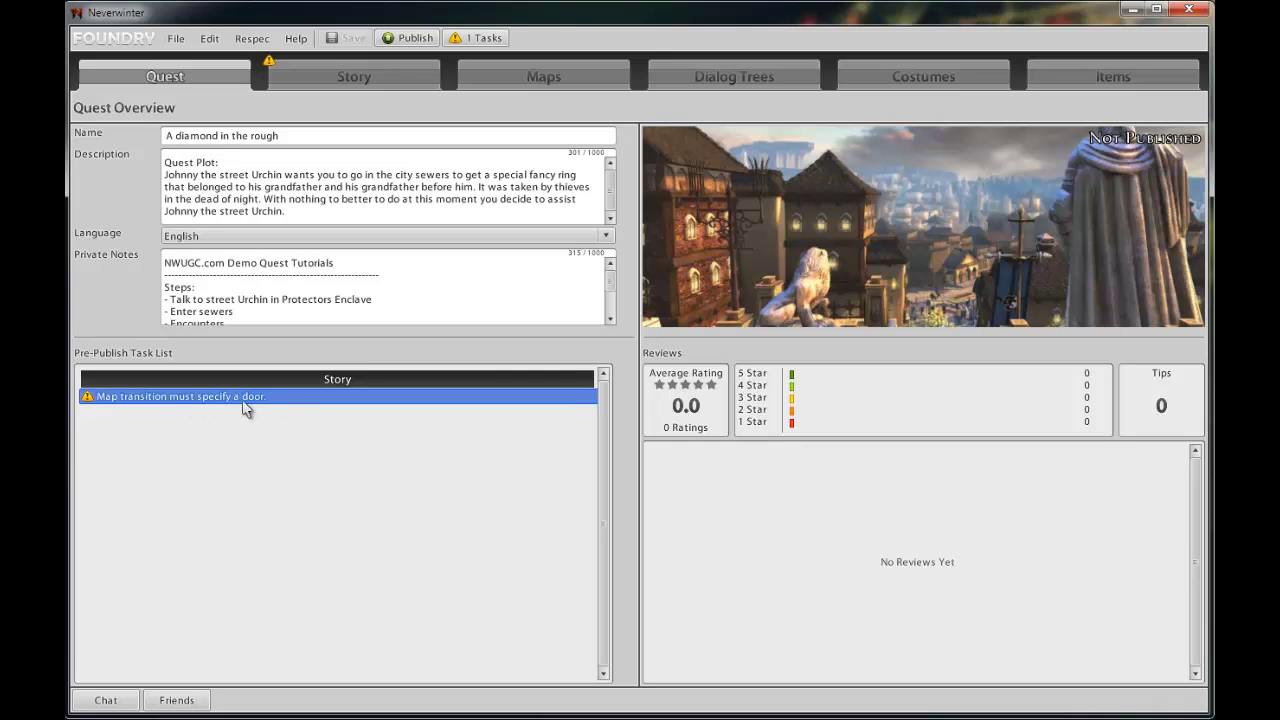
{"action": "left_click", "coordinate": [372, 84]}
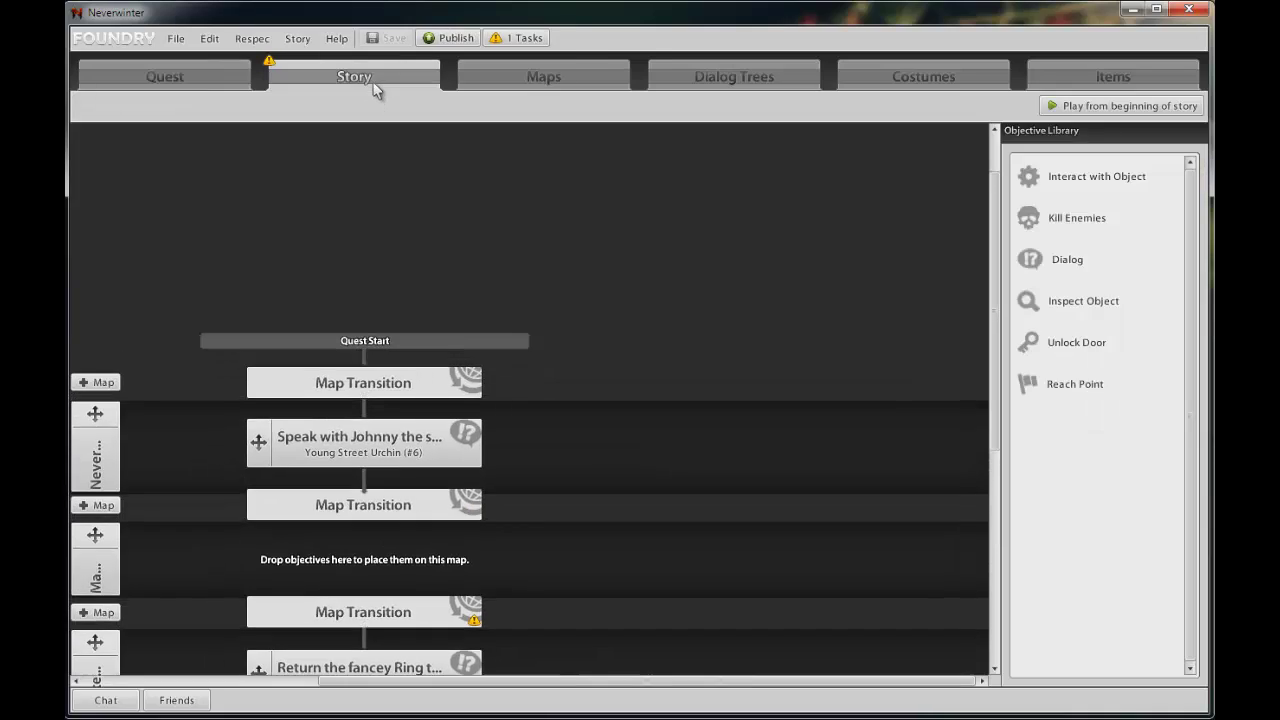
{"action": "left_click_drag", "start_coordinate": [544, 511], "coordinate": [689, 289]}
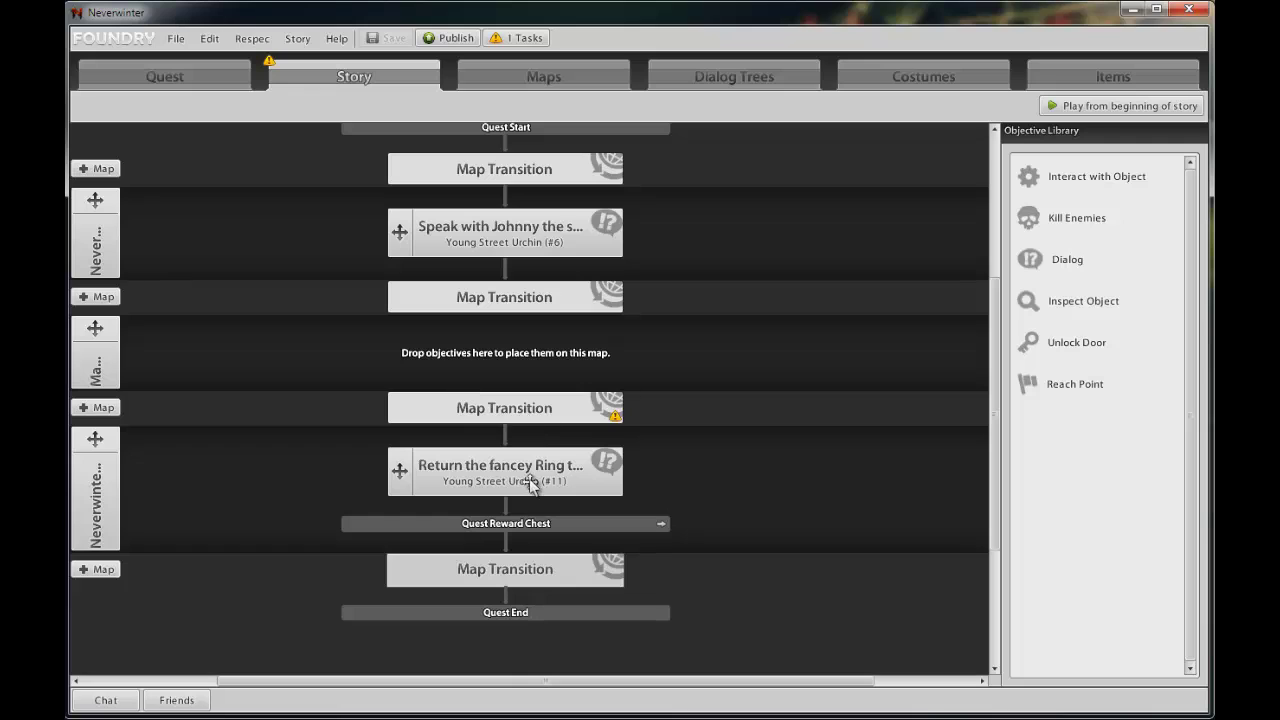
Step: Bring up the A Thieves Sewer map and examine the layout of the end room beyond the campfire respawn point
{"action": "left_click", "coordinate": [563, 78]}
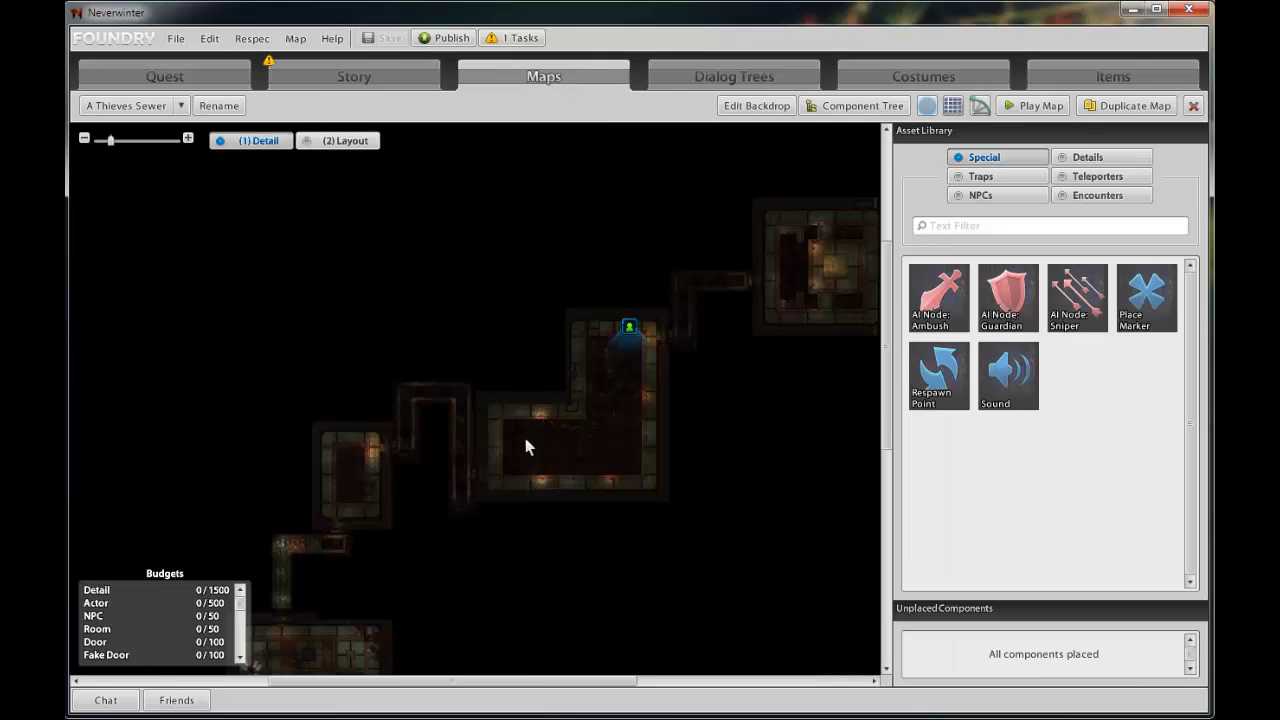
{"action": "scroll", "coordinate": [526, 446], "scroll_direction": "down", "scroll_amount": 2}
{"action": "left_click_drag", "start_coordinate": [560, 517], "coordinate": [618, 373]}
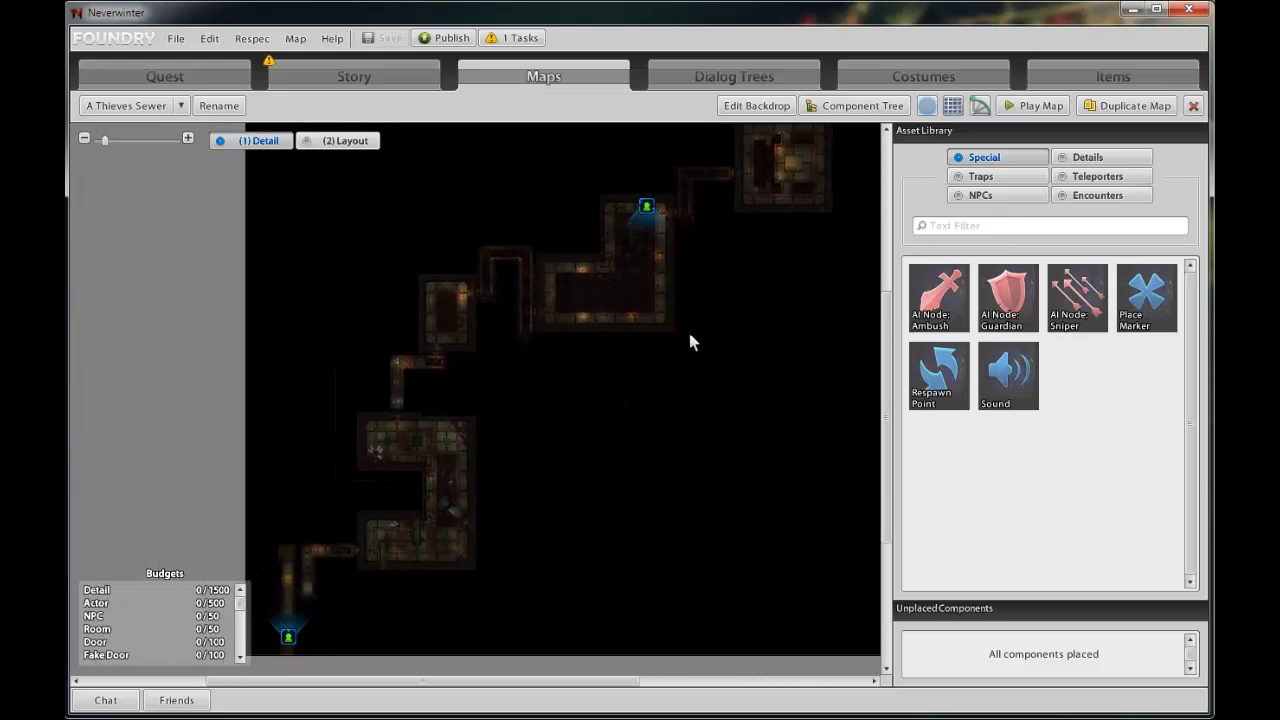
{"action": "left_click_drag", "start_coordinate": [682, 346], "coordinate": [522, 510]}
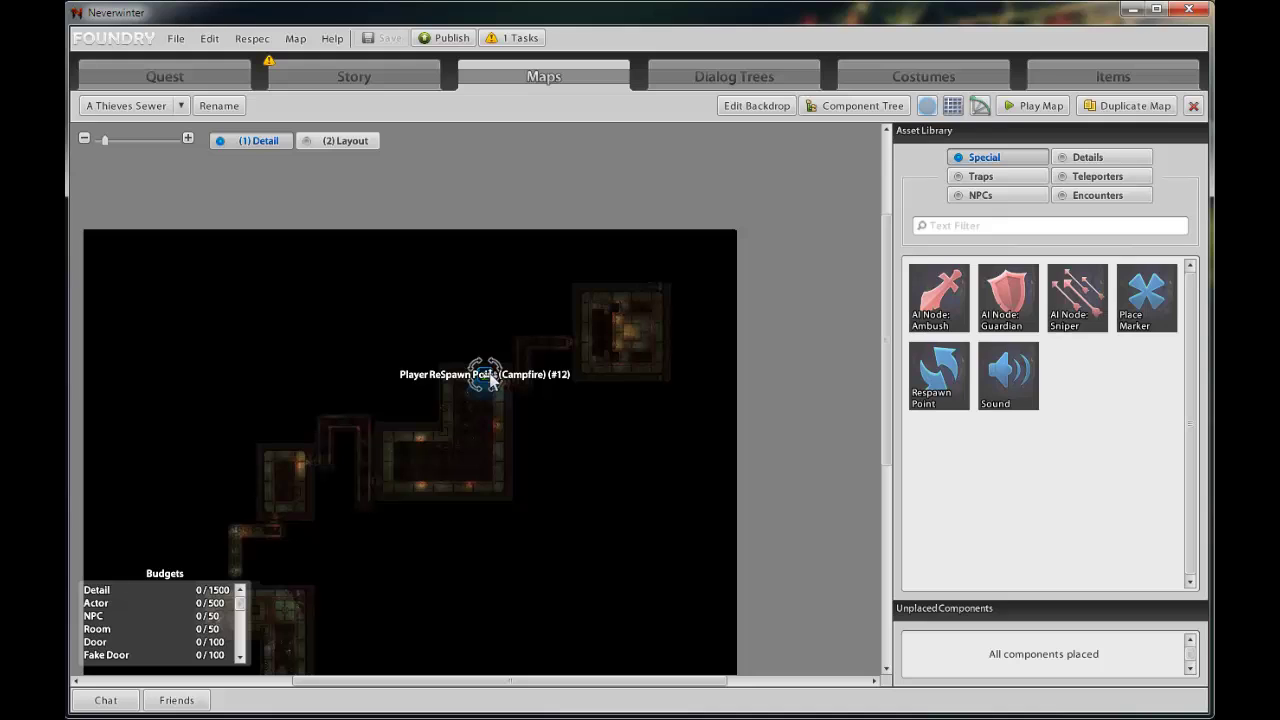
{"action": "left_click_drag", "start_coordinate": [668, 360], "coordinate": [706, 505]}
{"action": "scroll", "coordinate": [710, 490], "scroll_direction": "up", "scroll_amount": 4}
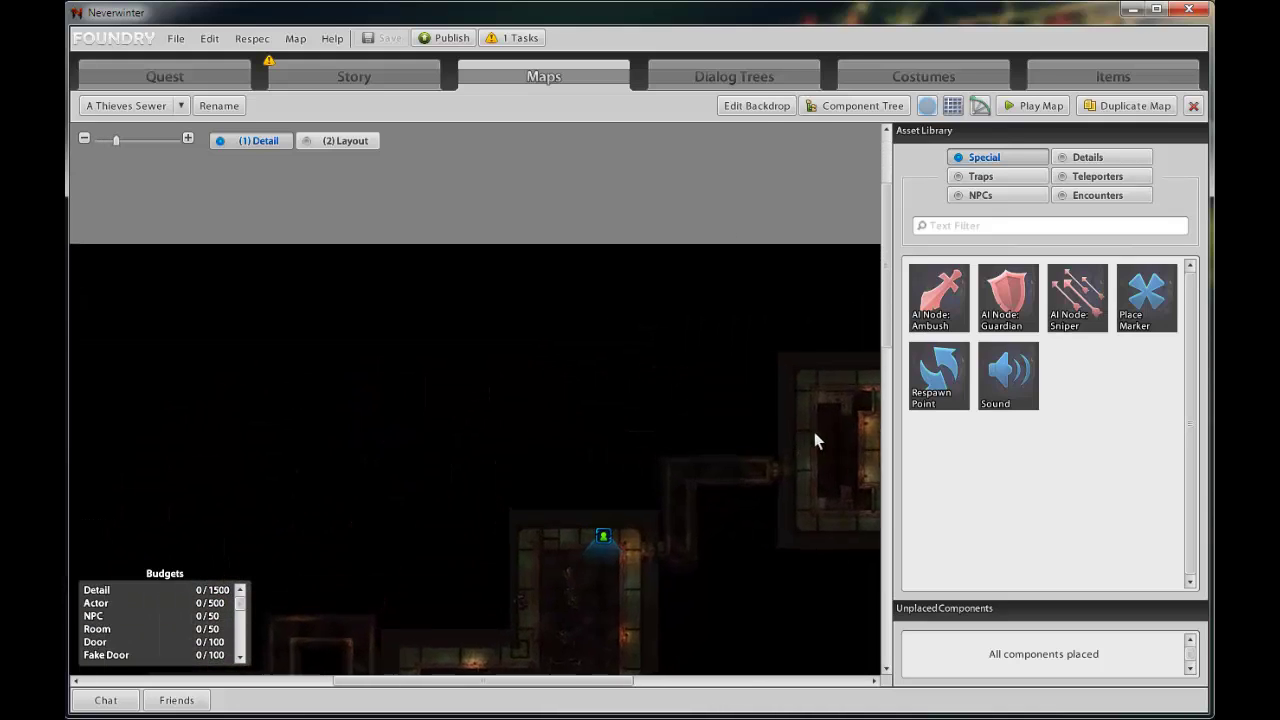
{"action": "left_click_drag", "start_coordinate": [817, 441], "coordinate": [574, 403]}
{"action": "scroll", "coordinate": [503, 362], "scroll_direction": "up", "scroll_amount": 3}
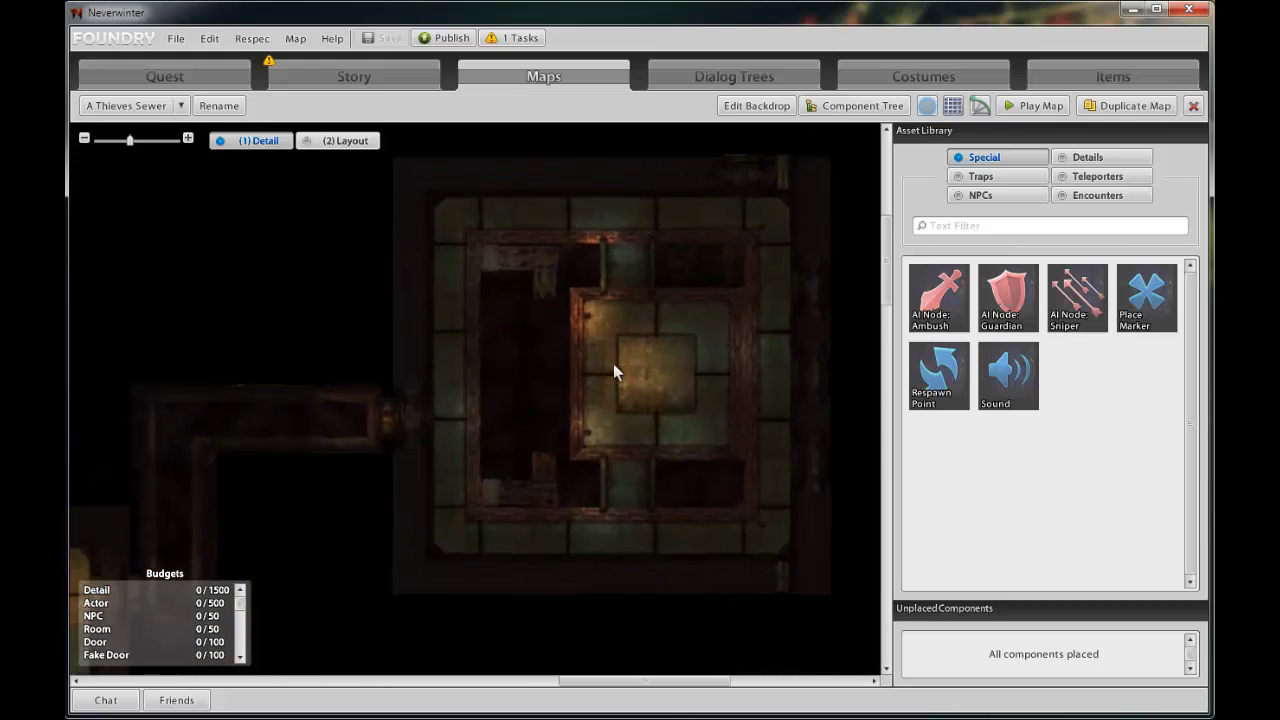
{"action": "left_click_drag", "start_coordinate": [674, 334], "coordinate": [615, 383]}
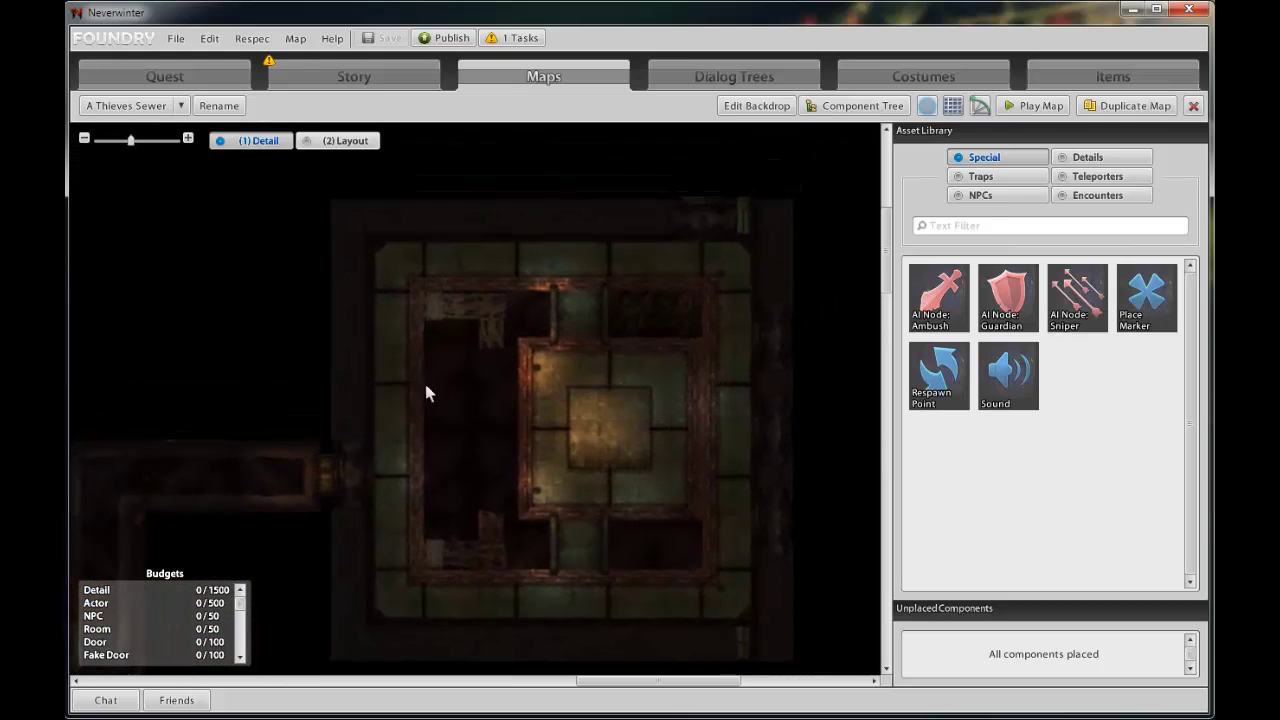
Step: Search the detail assets for "door" and place a Crypt Door Closed near the northeast corner of the sewer's end room
{"action": "left_click", "coordinate": [1108, 159]}
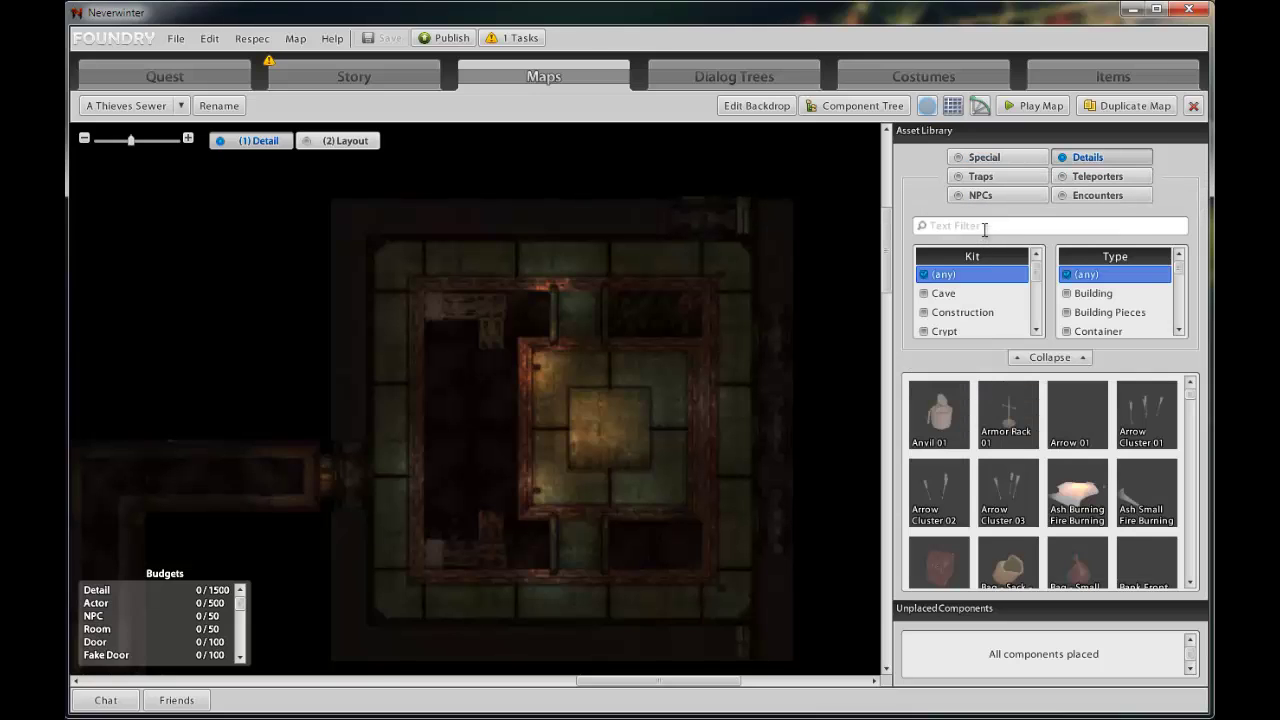
{"action": "type", "text": "door"}
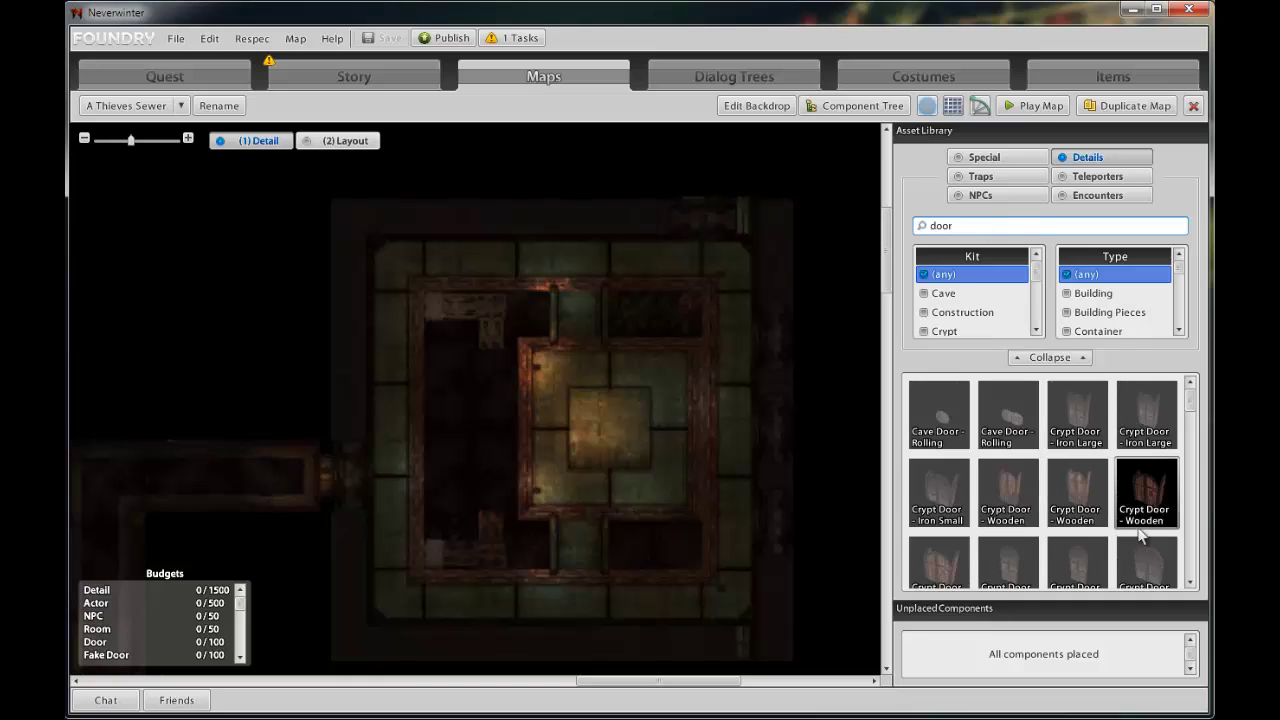
{"action": "scroll", "coordinate": [1145, 510], "scroll_direction": "down", "scroll_amount": 1}
{"action": "left_click_drag", "start_coordinate": [1192, 411], "coordinate": [1192, 429]}
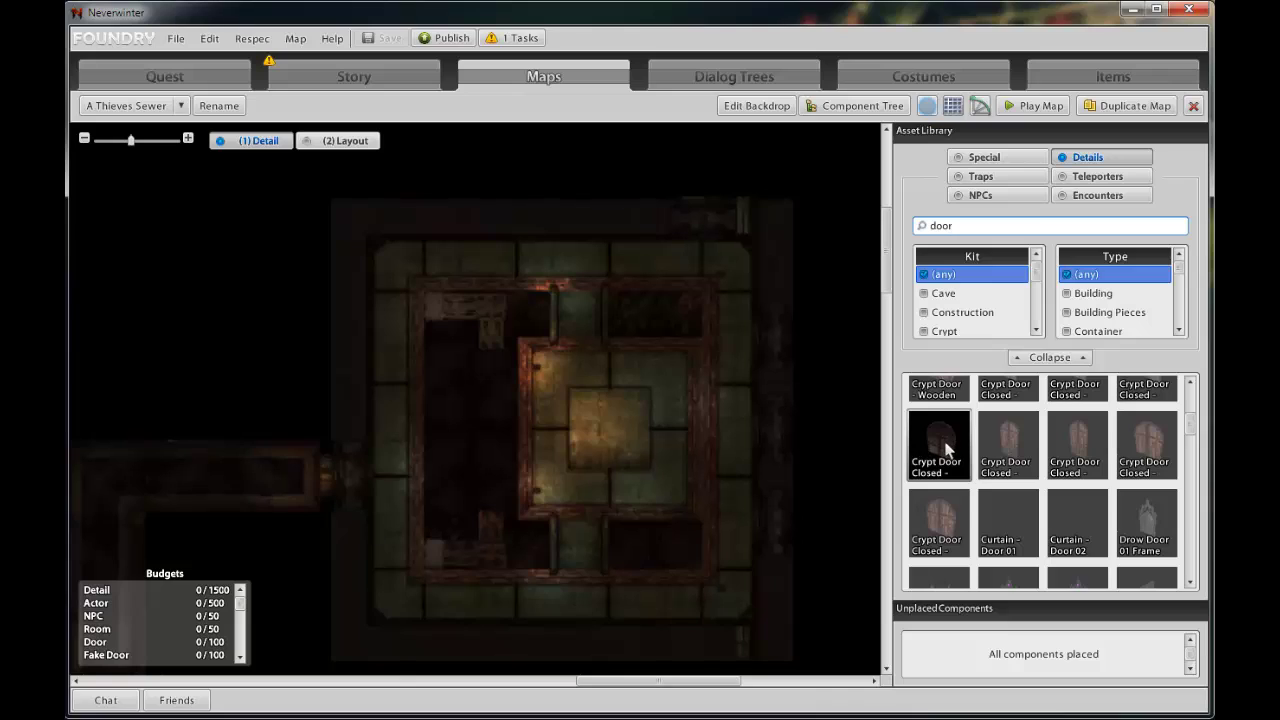
{"action": "left_click_drag", "start_coordinate": [945, 450], "coordinate": [682, 303]}
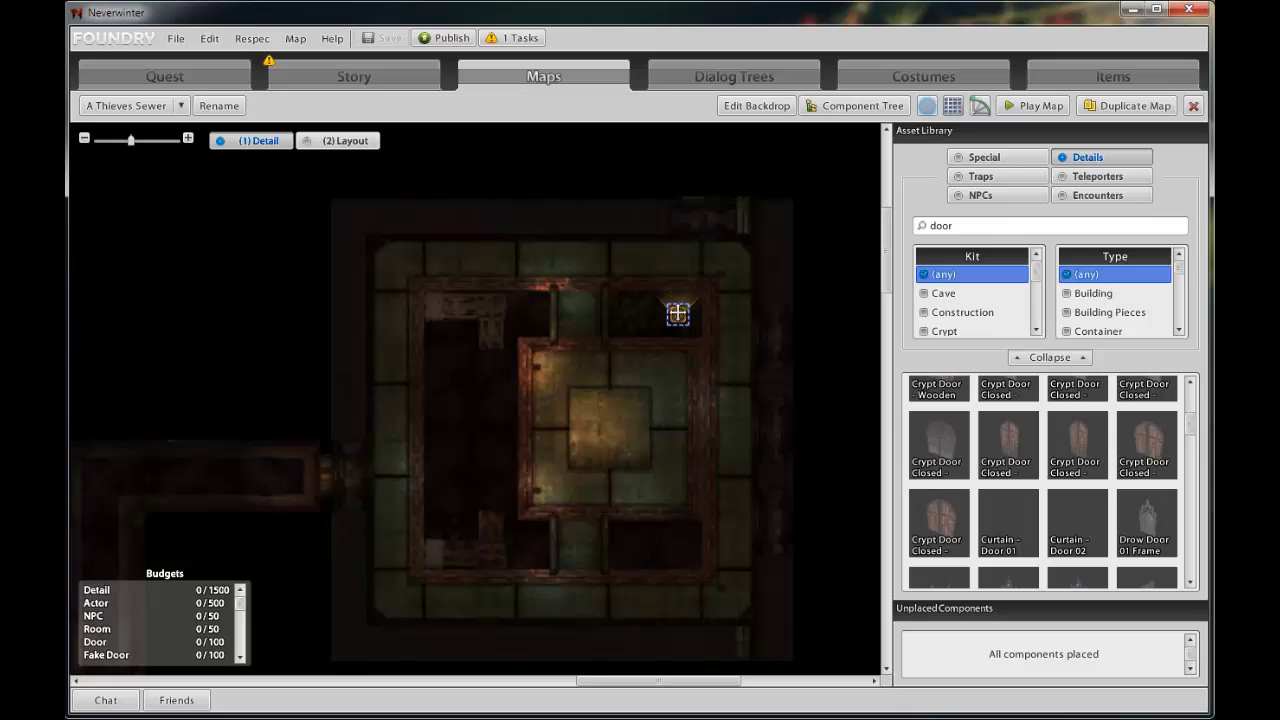
{"action": "left_click", "coordinate": [678, 313]}
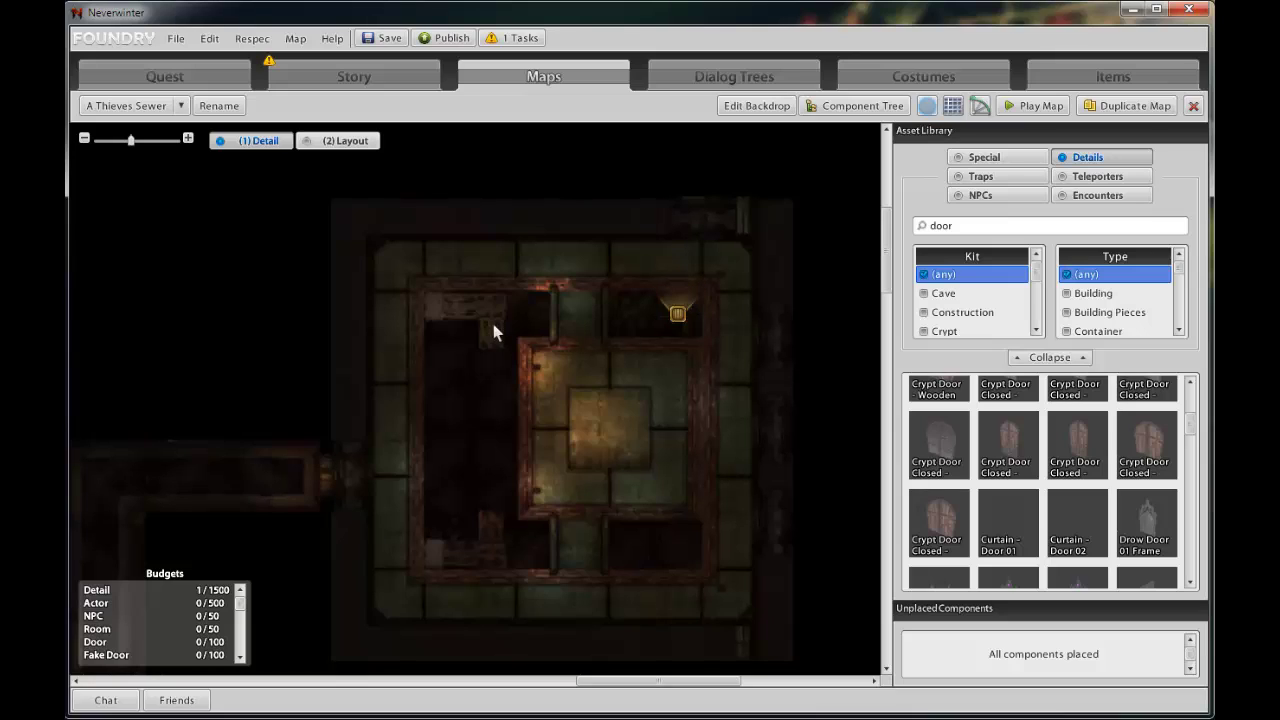
Step: Play the map from the end room's lower floor and climb the wooden ramp to the raised walkway
{"action": "right_click", "coordinate": [482, 399]}
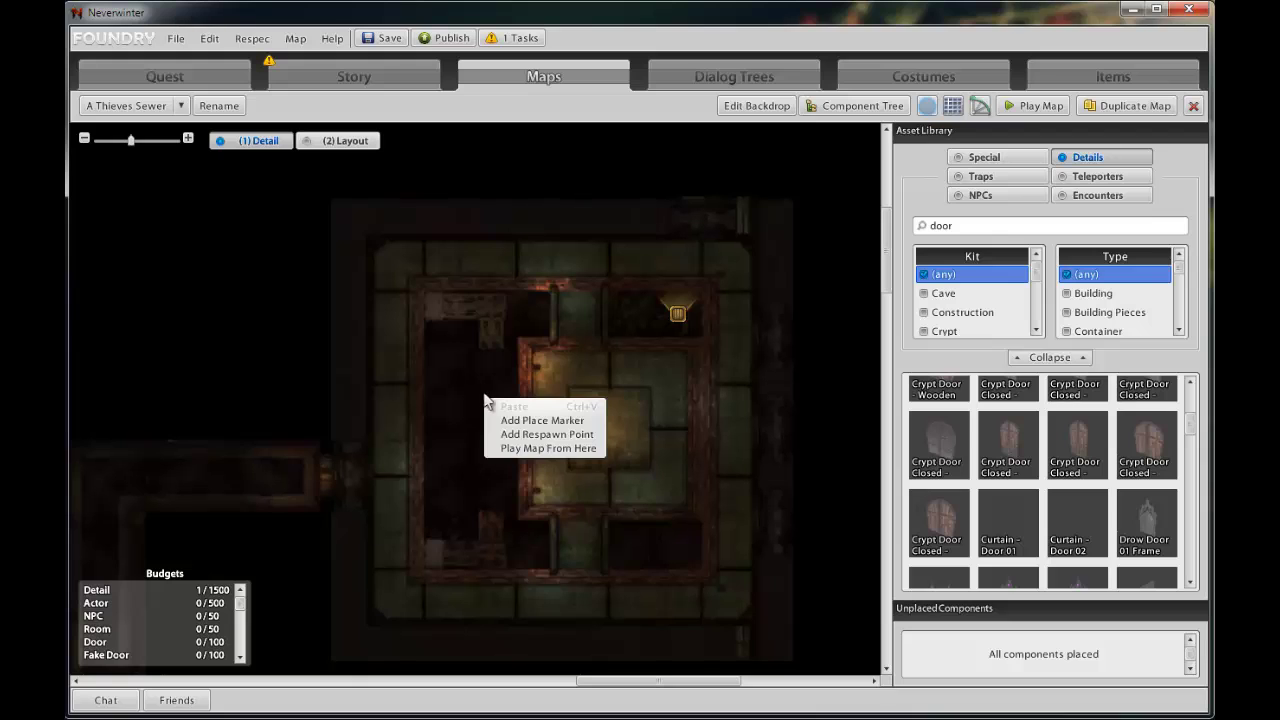
{"action": "left_click", "coordinate": [512, 448]}
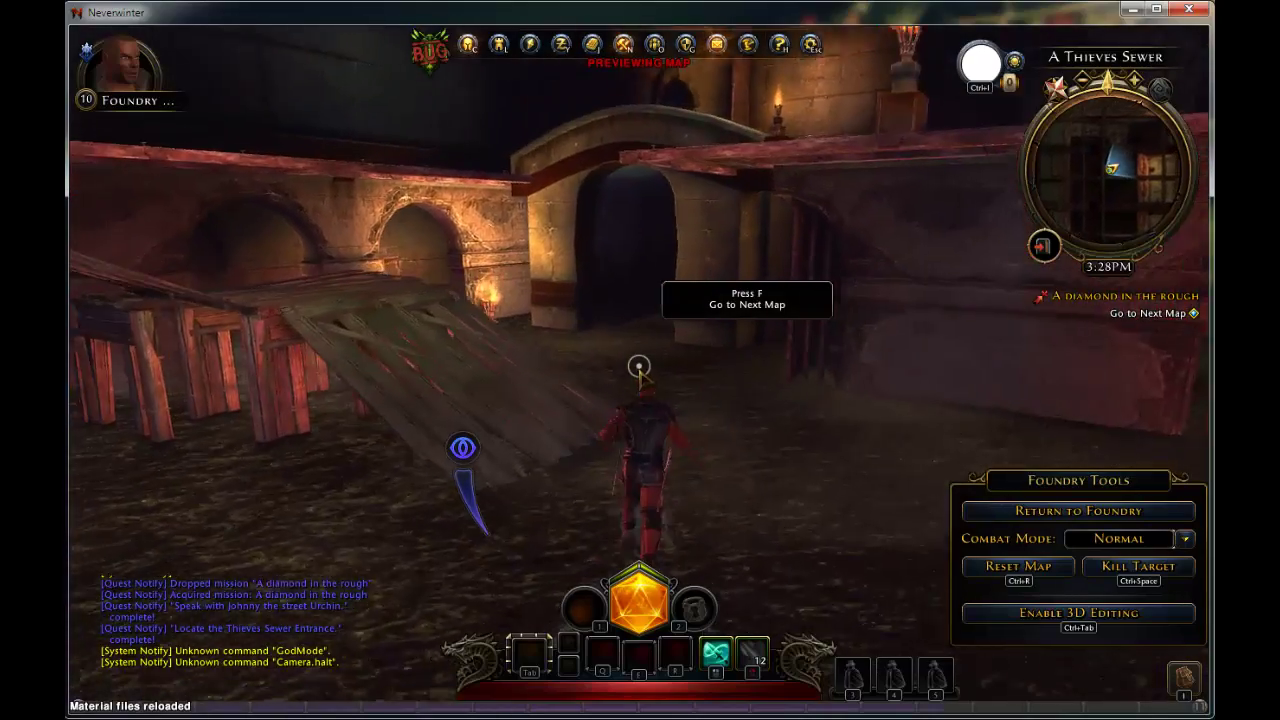
{"action": "key", "text": "w"}
{"action": "key", "text": "a"}
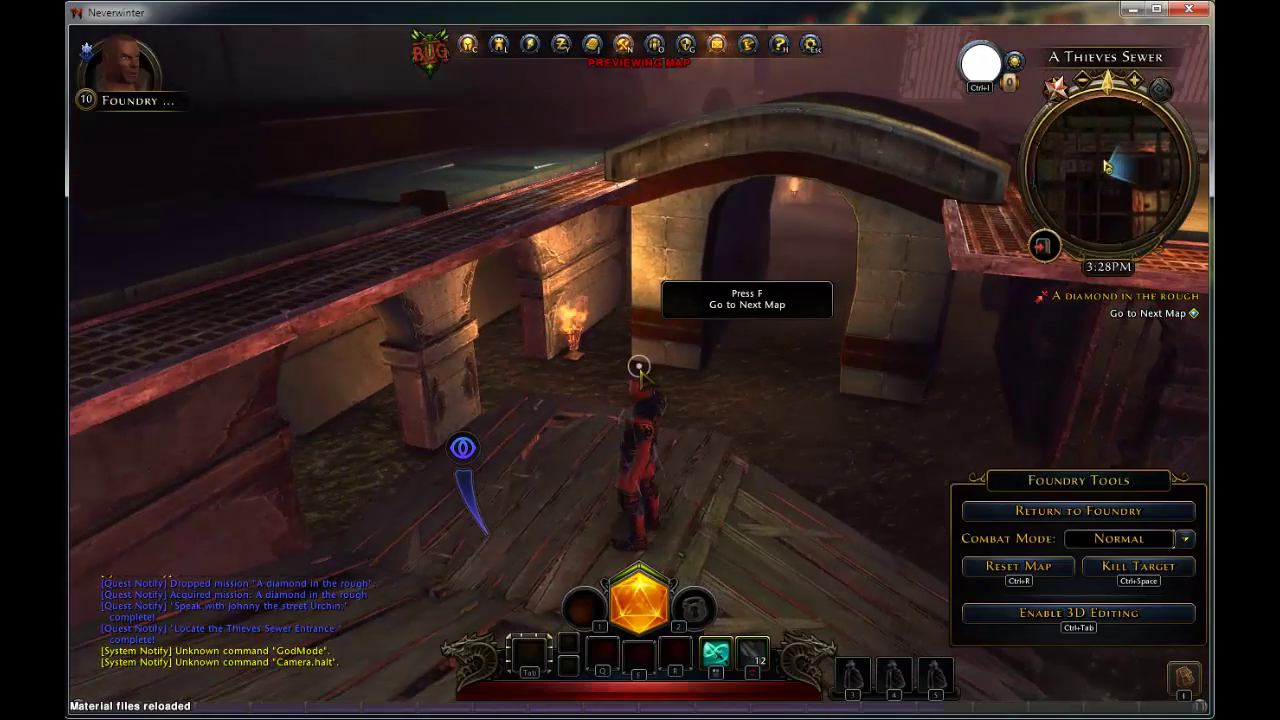
{"action": "key", "text": "w"}
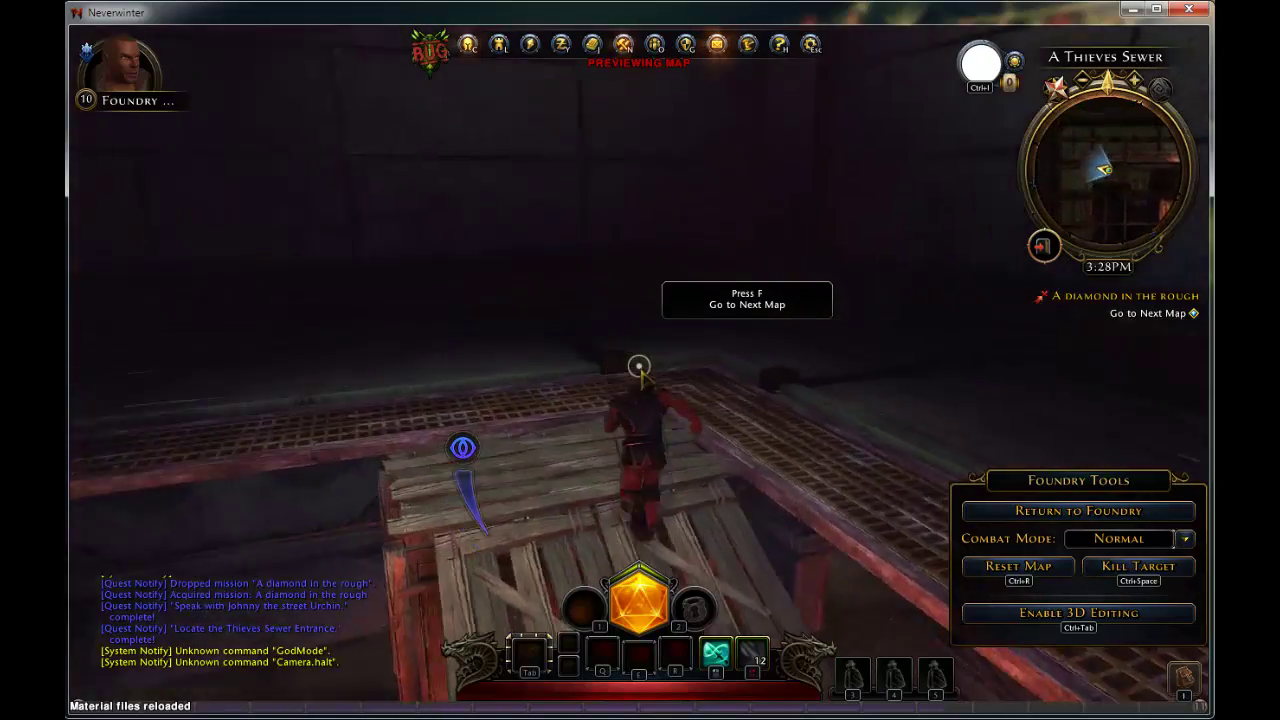
Step: Follow the raised walkway past the stone bridge to inspect the placed crypt door near the torch-lit pillar
{"action": "key", "text": "w"}
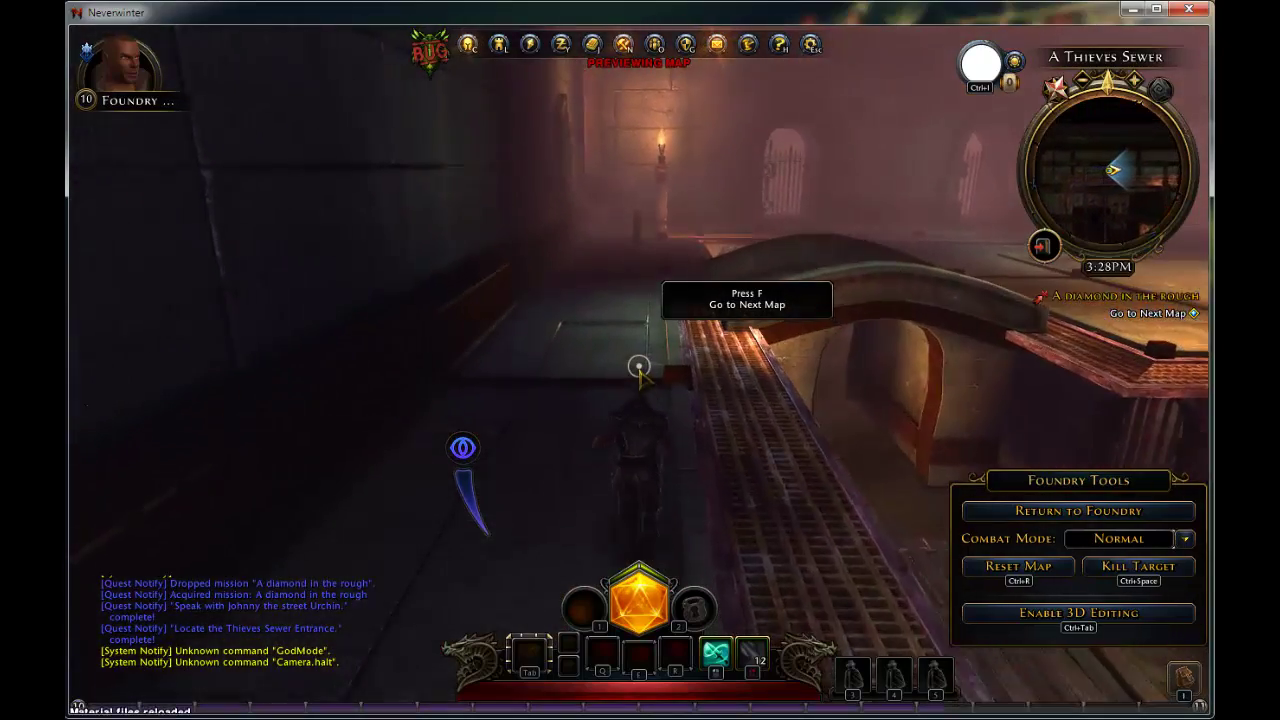
{"action": "key", "text": "w"}
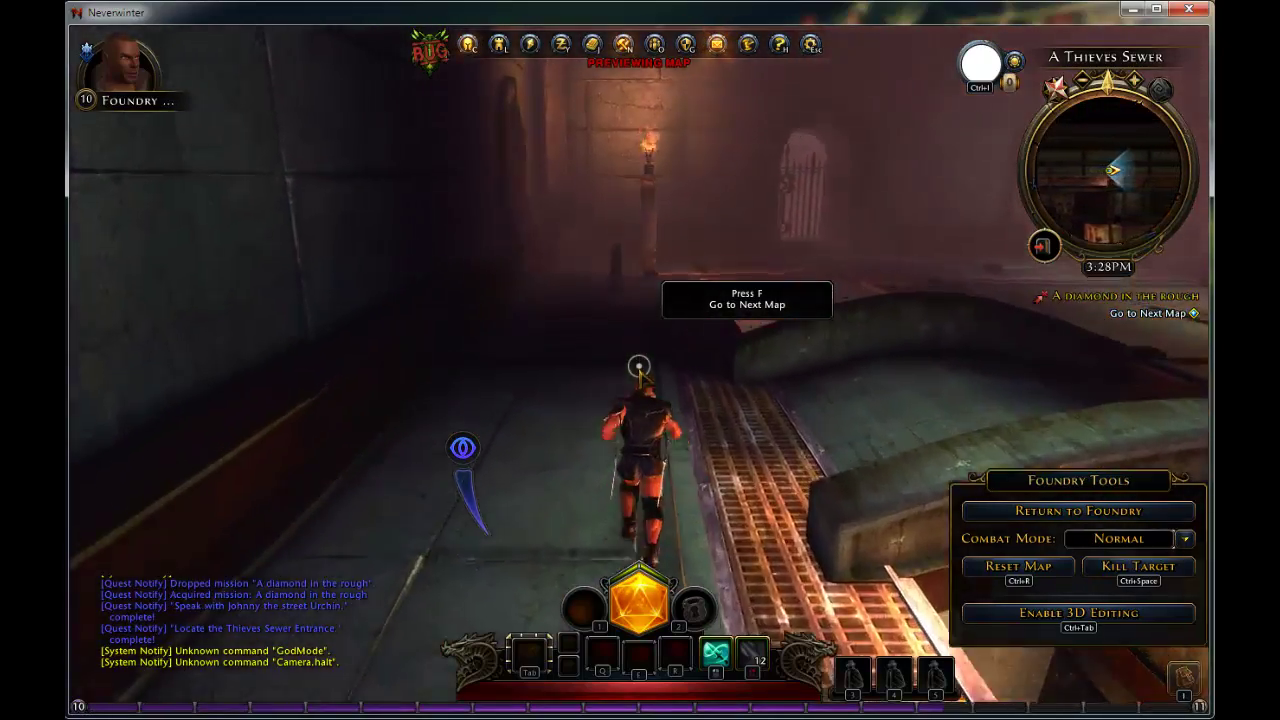
{"action": "key", "text": "w"}
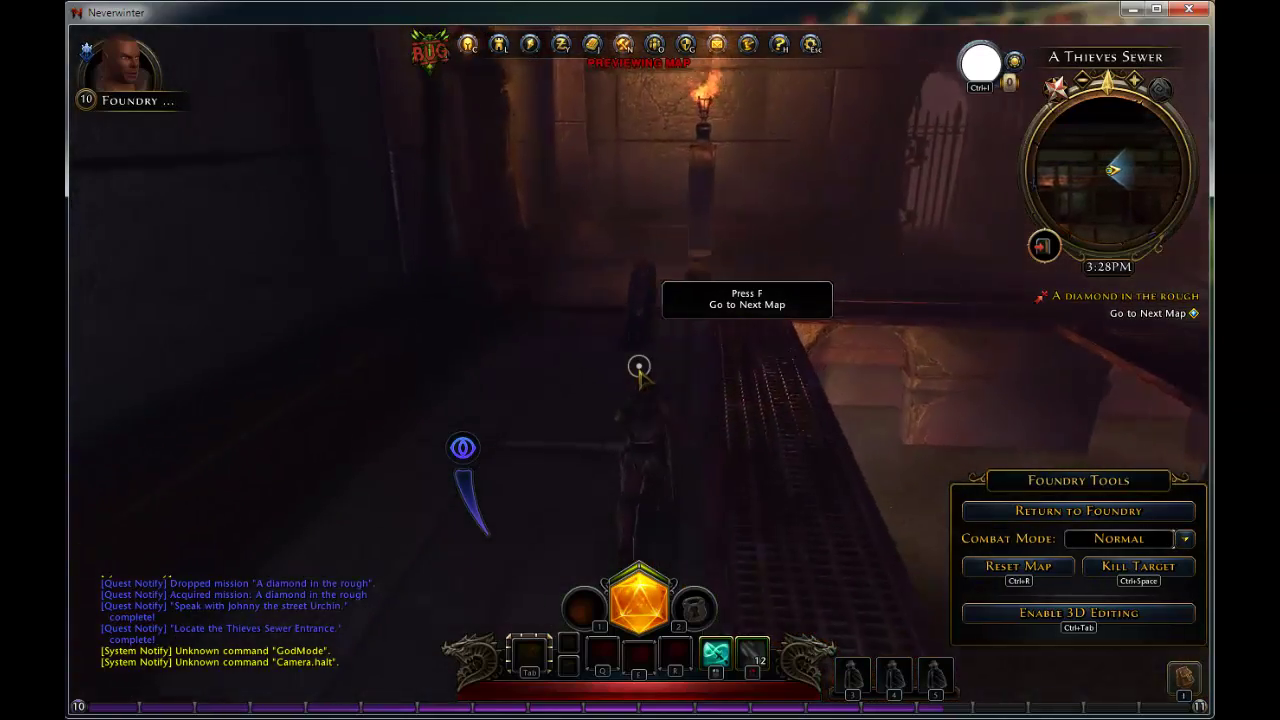
{"action": "key", "text": "w"}
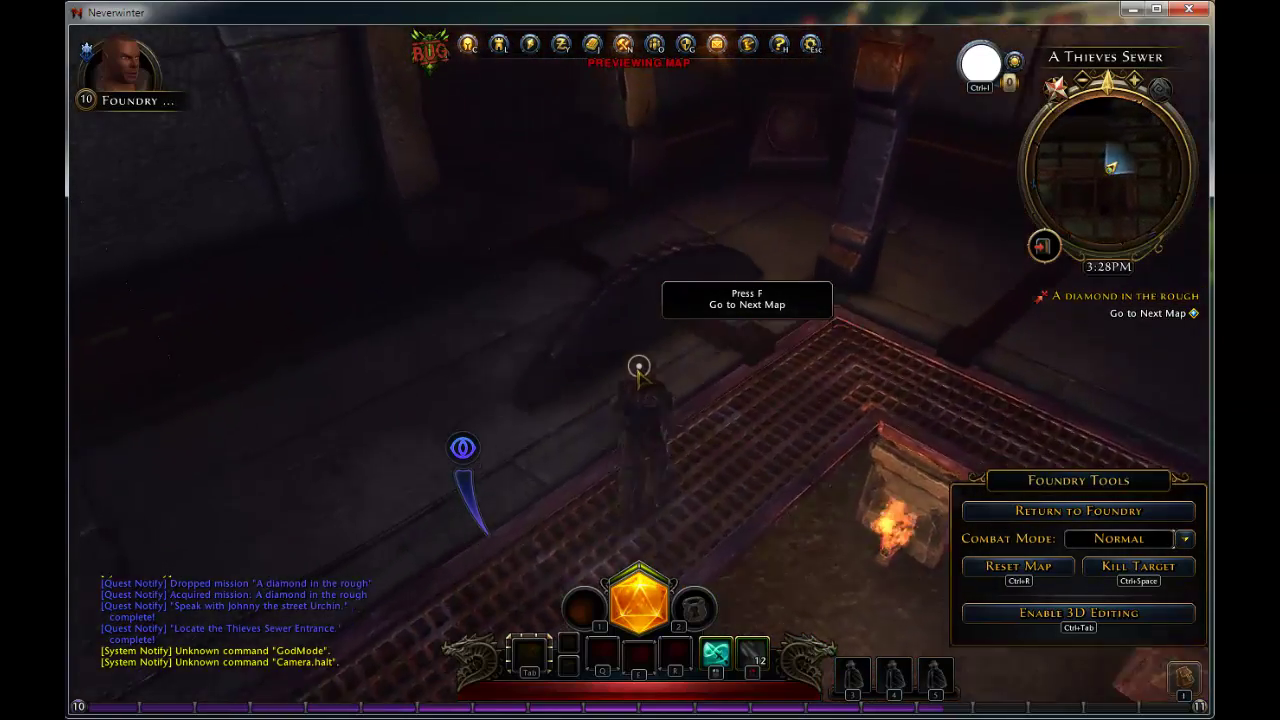
Step: Enable 3D editing in the map preview and raise the sunken crypt door out of the walkway floor
{"action": "key", "text": "w"}
{"action": "key", "text": "ctrl+Tab"}
{"action": "left_click", "coordinate": [630, 368]}
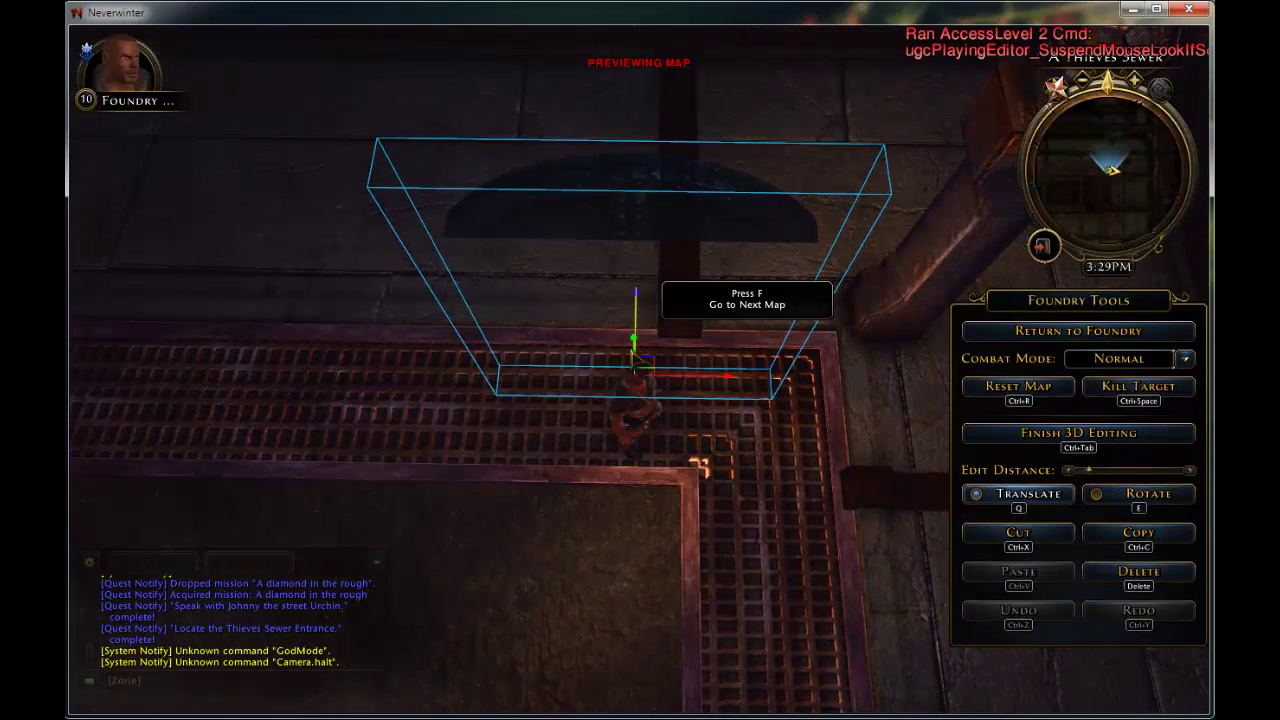
{"action": "left_click_drag", "start_coordinate": [636, 356], "coordinate": [622, 116]}
{"action": "key", "text": "a"}
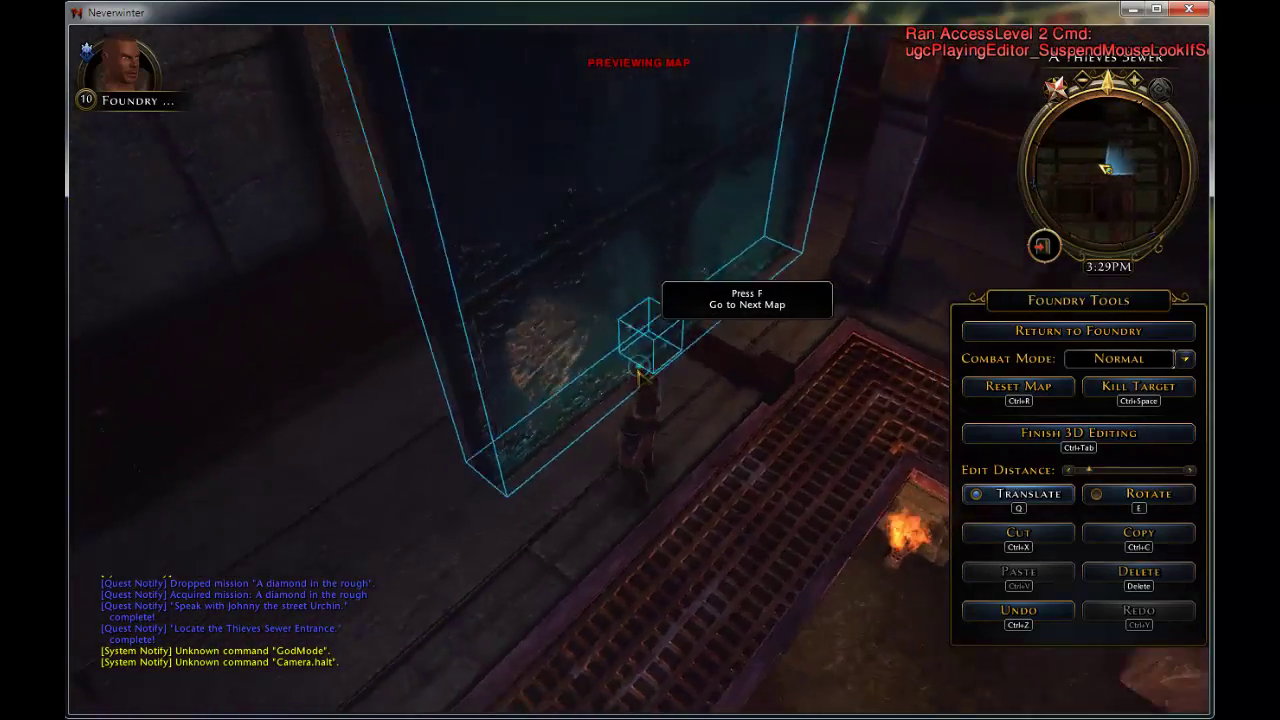
Step: Move the crypt door back from the walkway until it reaches the stone archway in the wall
{"action": "key", "text": "a"}
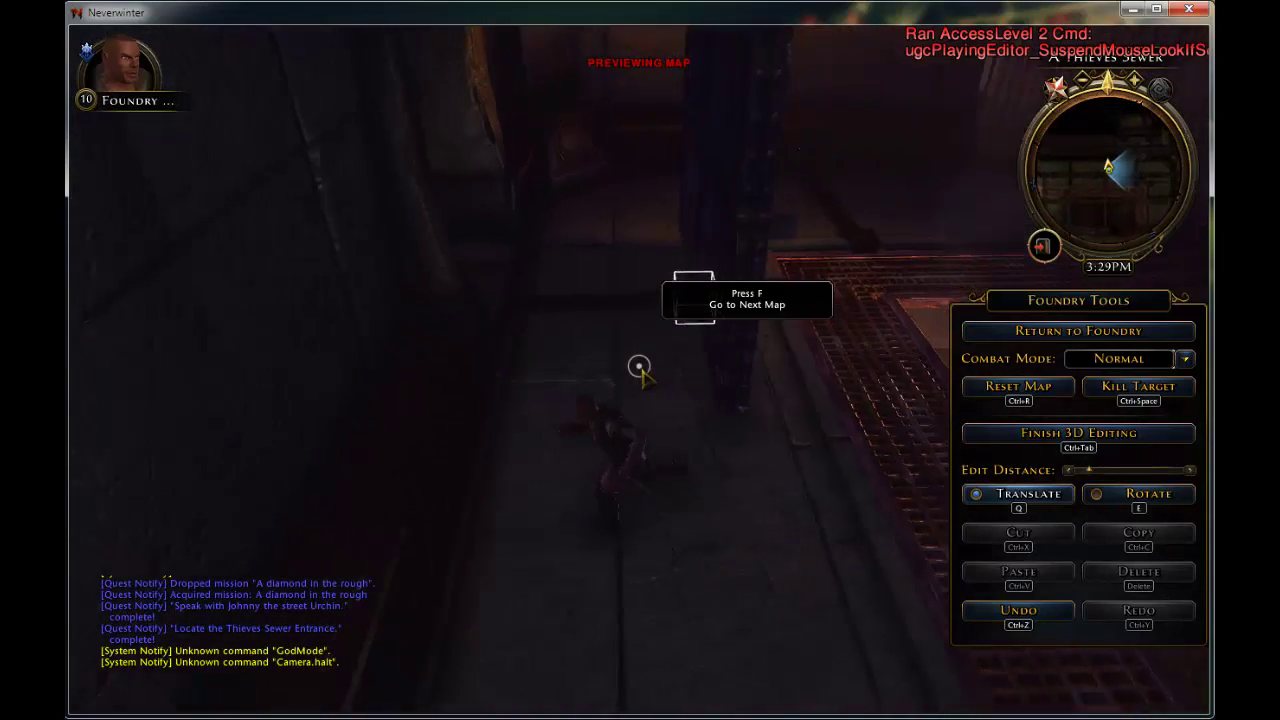
{"action": "right_click_drag", "start_coordinate": [639, 368], "coordinate": [639, 368]}
{"action": "left_click", "coordinate": [640, 370]}
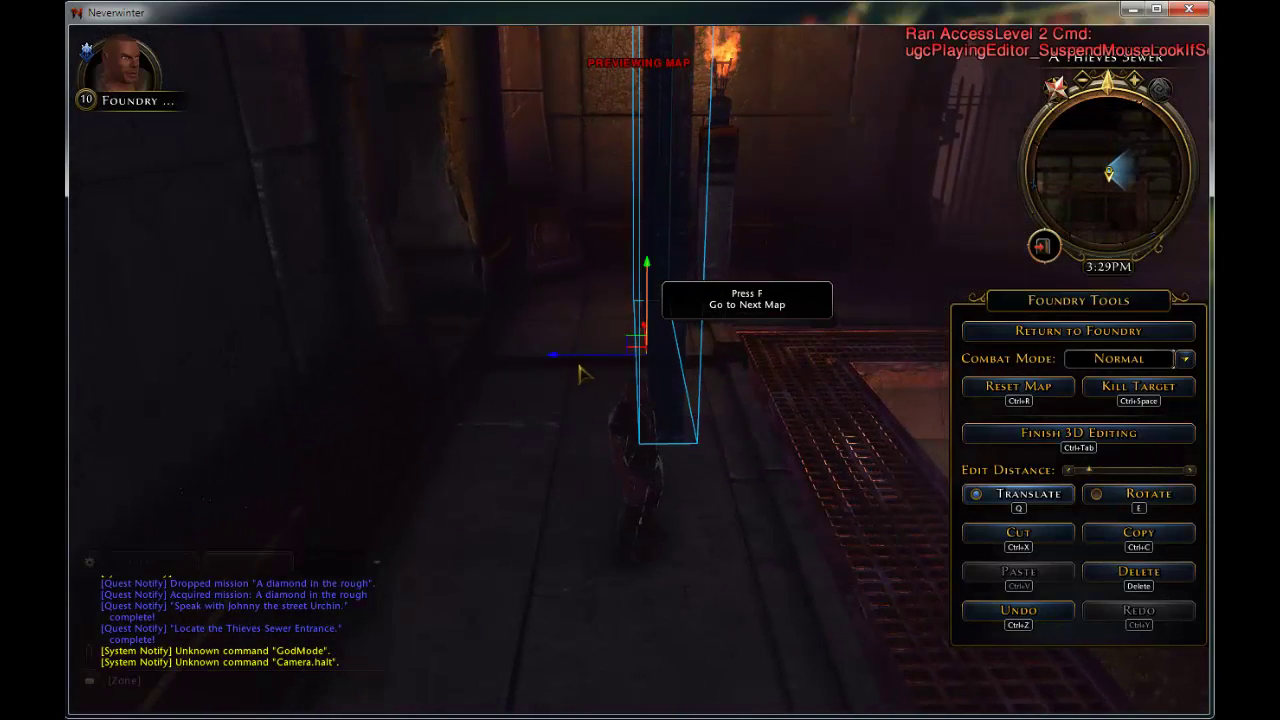
{"action": "left_click_drag", "start_coordinate": [574, 361], "coordinate": [307, 364]}
{"action": "right_click", "coordinate": [307, 364]}
Step: Shift the crypt door sideways to centre it between the archway's two stone pillars
{"action": "right_click_drag", "start_coordinate": [639, 368], "coordinate": [639, 368]}
{"action": "left_click", "coordinate": [640, 376]}
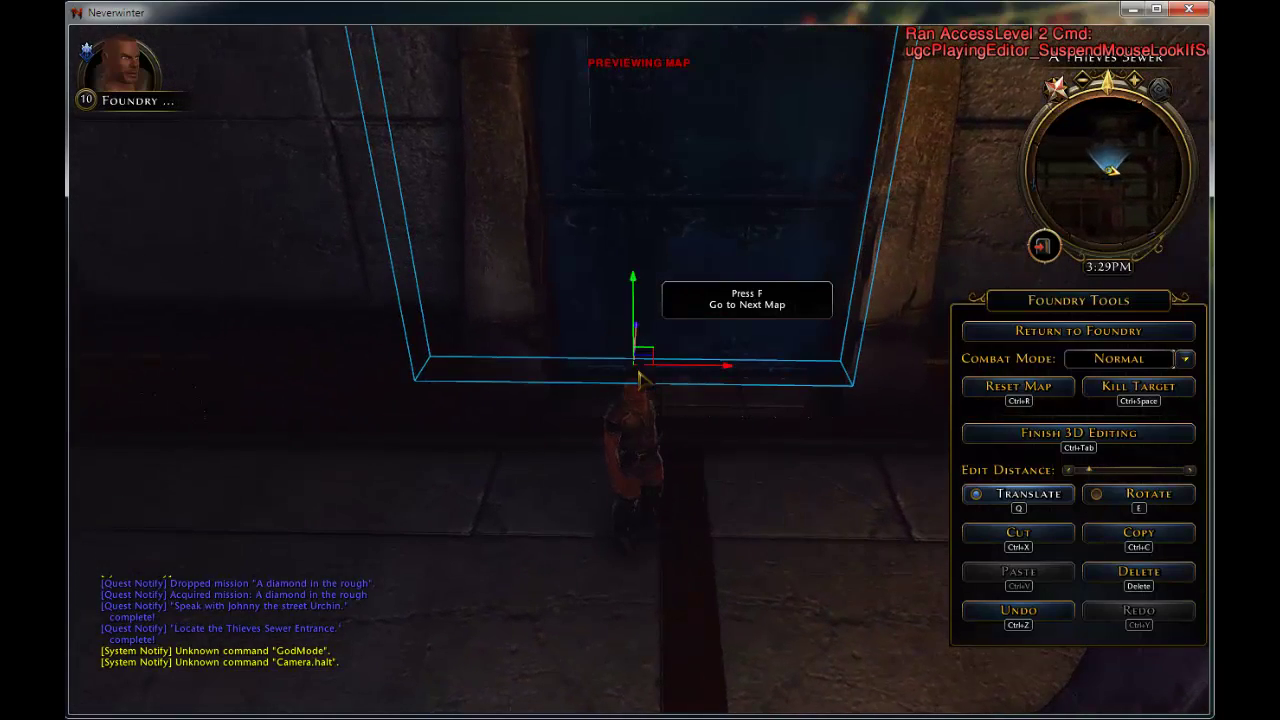
{"action": "right_click", "coordinate": [757, 369]}
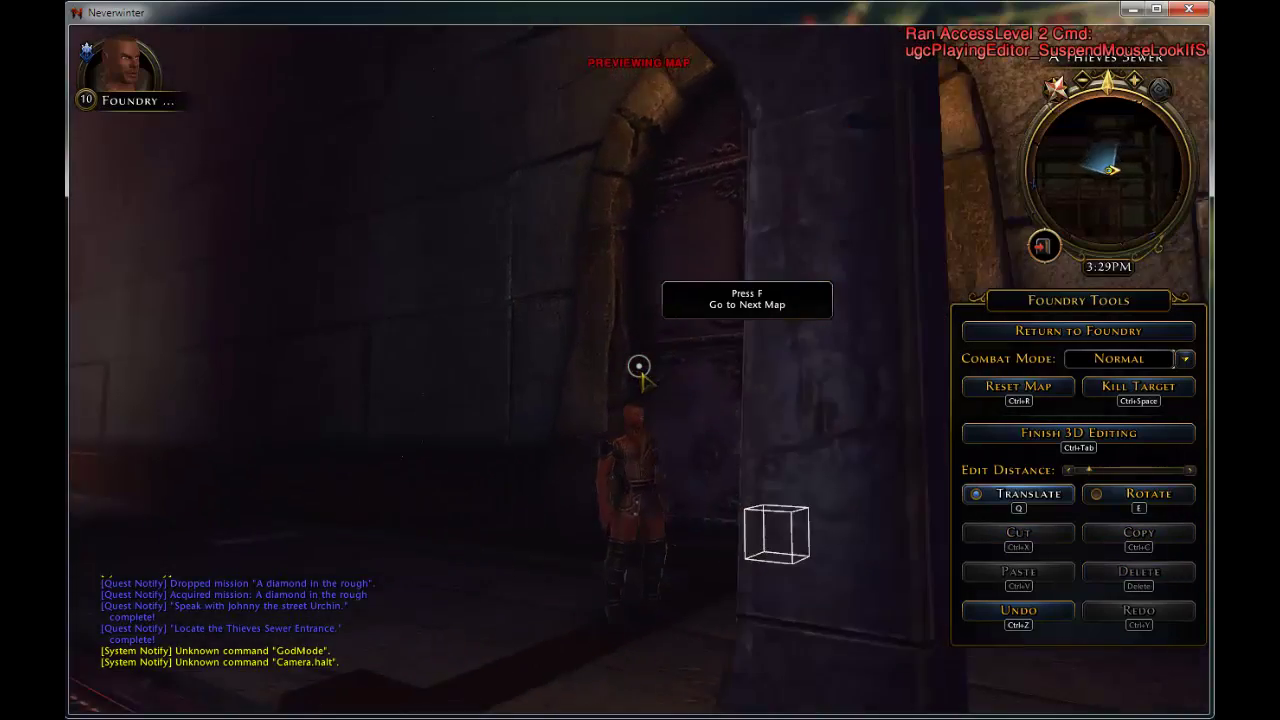
Step: Adjust the crypt door's height so its base lines up with the archway's threshold
{"action": "right_click_drag", "start_coordinate": [639, 368], "coordinate": [639, 368]}
{"action": "left_click", "coordinate": [640, 376]}
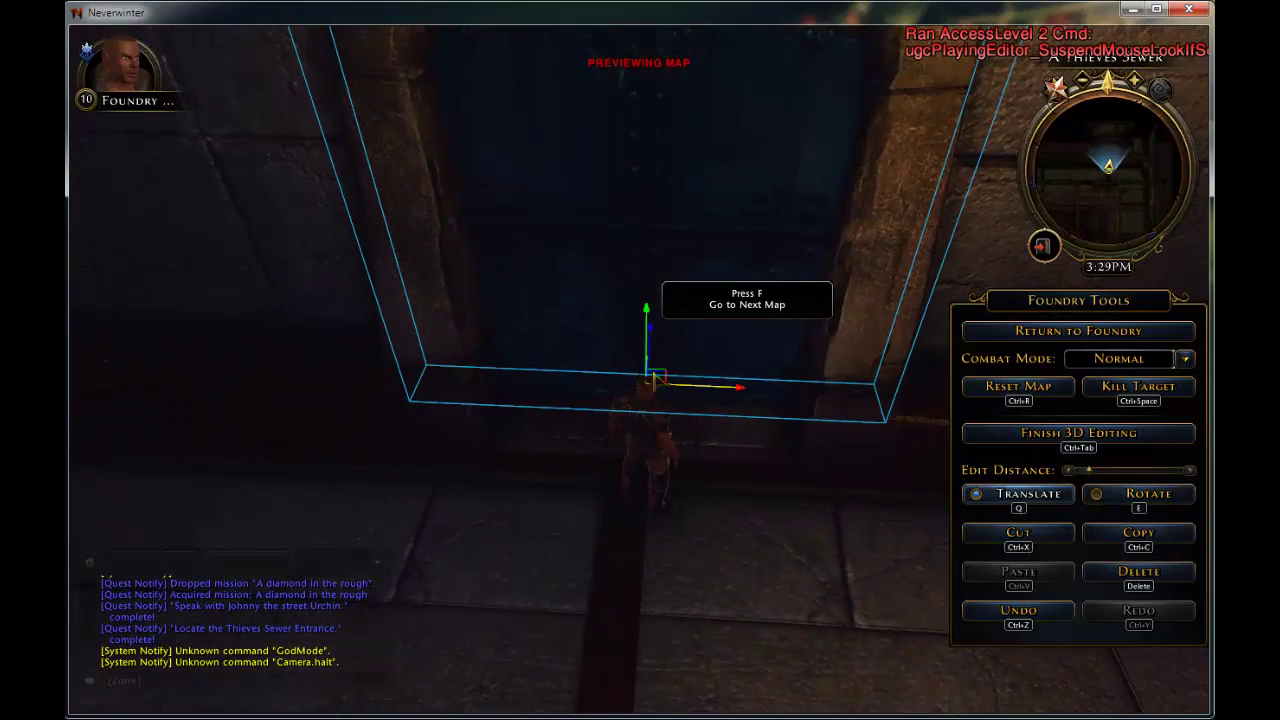
{"action": "left_click_drag", "start_coordinate": [655, 347], "coordinate": [655, 343]}
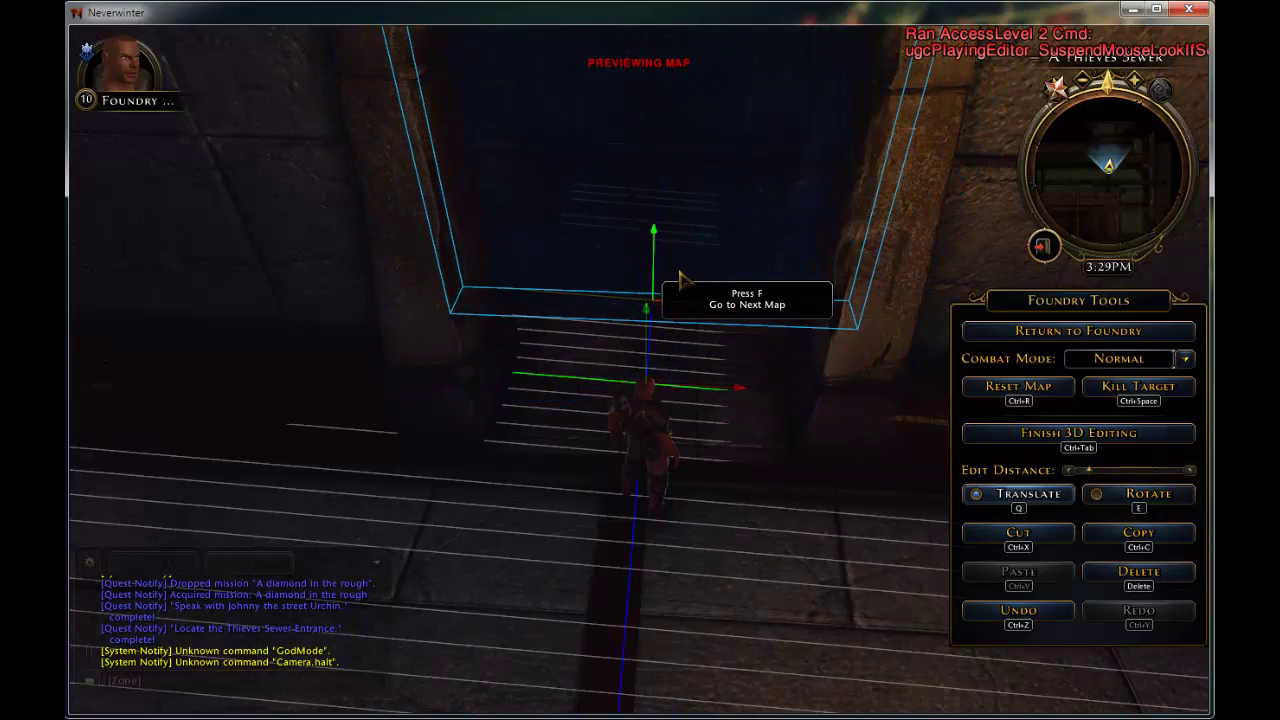
{"action": "left_click_drag", "start_coordinate": [632, 341], "coordinate": [648, 308]}
{"action": "left_click", "coordinate": [694, 397]}
Step: Pull the crypt door slightly forward out of the wall so its face sits within the archway
{"action": "right_click_drag", "start_coordinate": [639, 368], "coordinate": [639, 368]}
{"action": "left_click", "coordinate": [640, 368]}
{"action": "left_click", "coordinate": [643, 342]}
{"action": "left_click", "coordinate": [639, 368]}
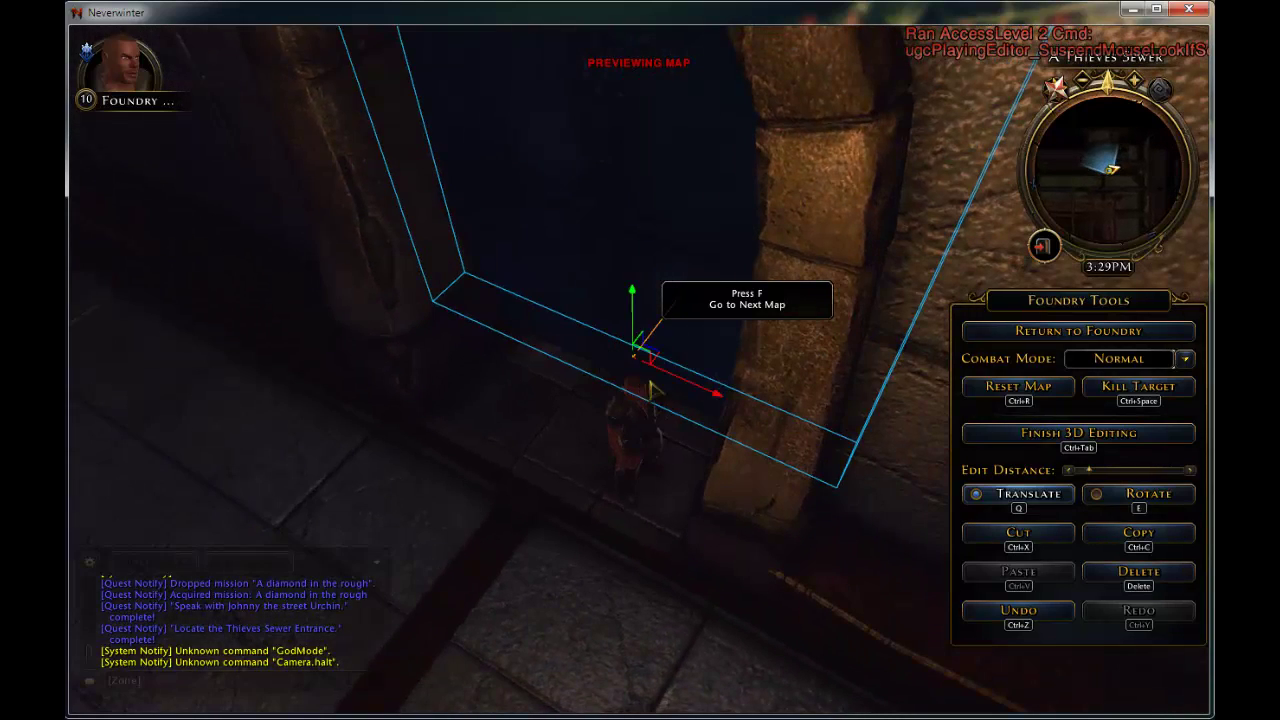
{"action": "scroll", "coordinate": [655, 360], "scroll_direction": "up", "scroll_amount": 4}
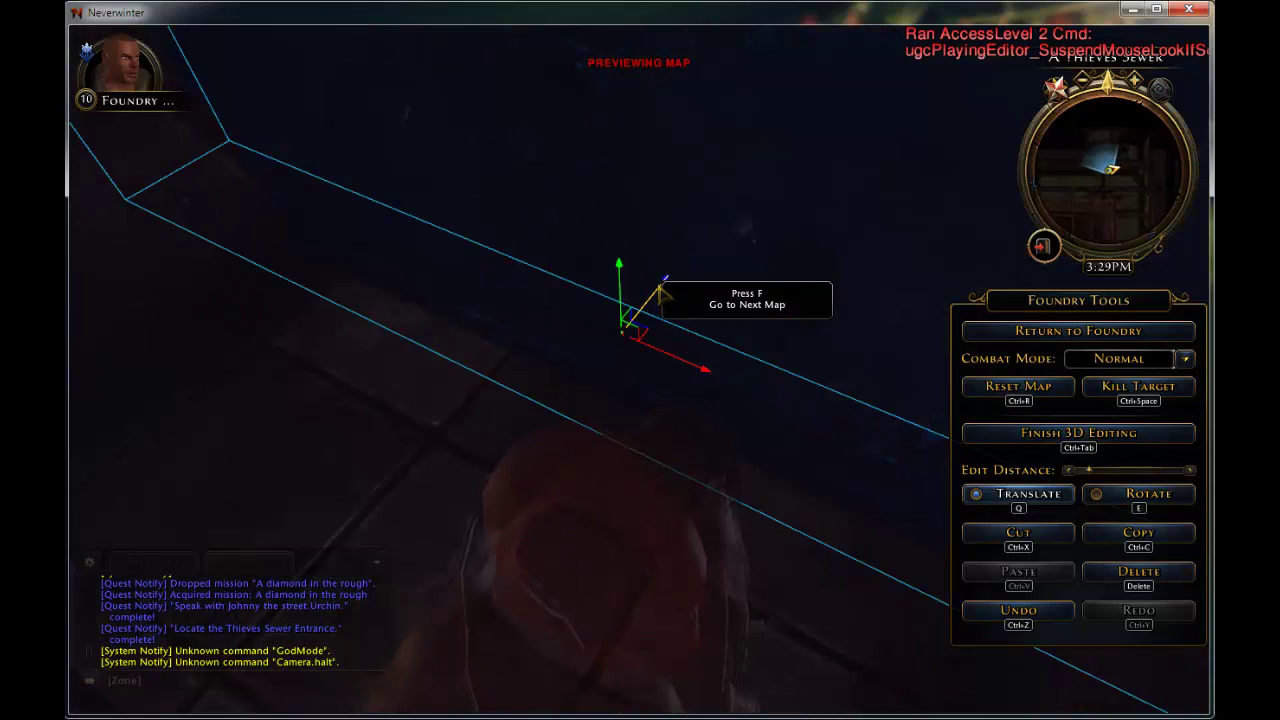
{"action": "left_click_drag", "start_coordinate": [660, 287], "coordinate": [629, 308]}
{"action": "scroll", "coordinate": [629, 308], "scroll_direction": "down", "scroll_amount": 4}
{"action": "right_click_drag", "start_coordinate": [629, 308], "coordinate": [639, 367]}
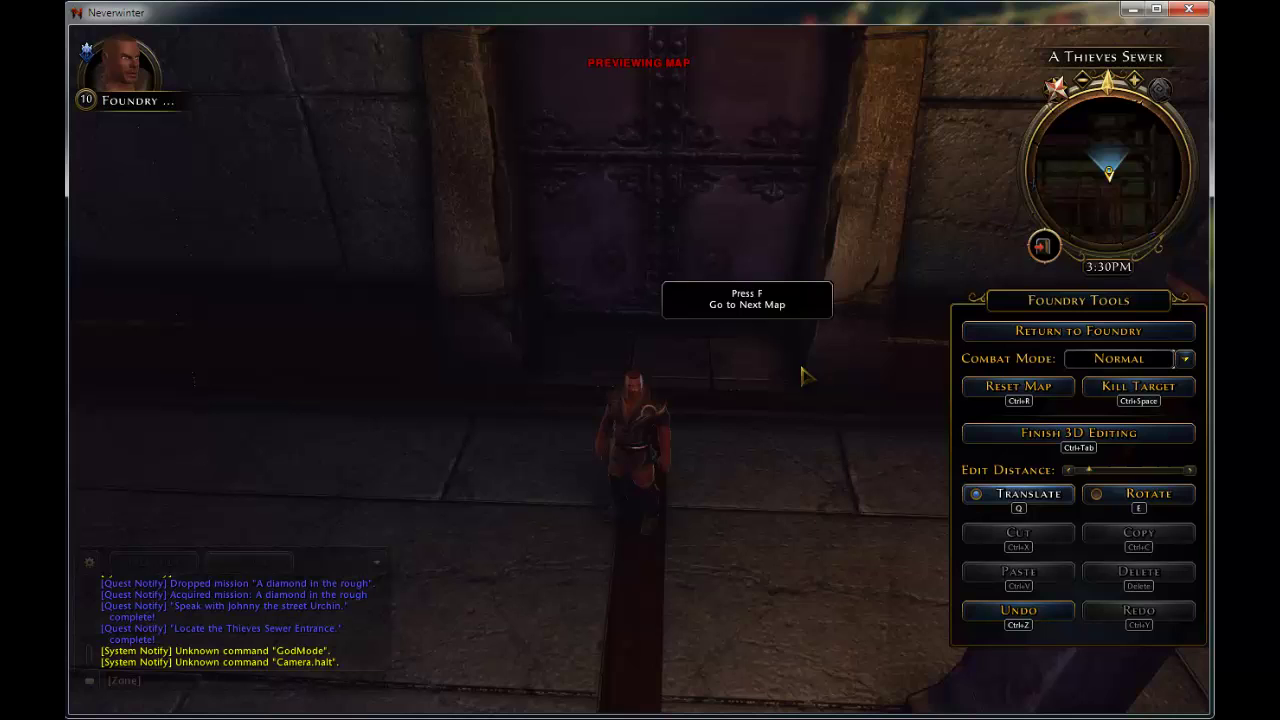
Step: Leave the preview and set the flagged Map Transition to leave from Crypt Door Closed - Iron Small (#10) in A Thieves Sewer
{"action": "left_click", "coordinate": [1068, 331]}
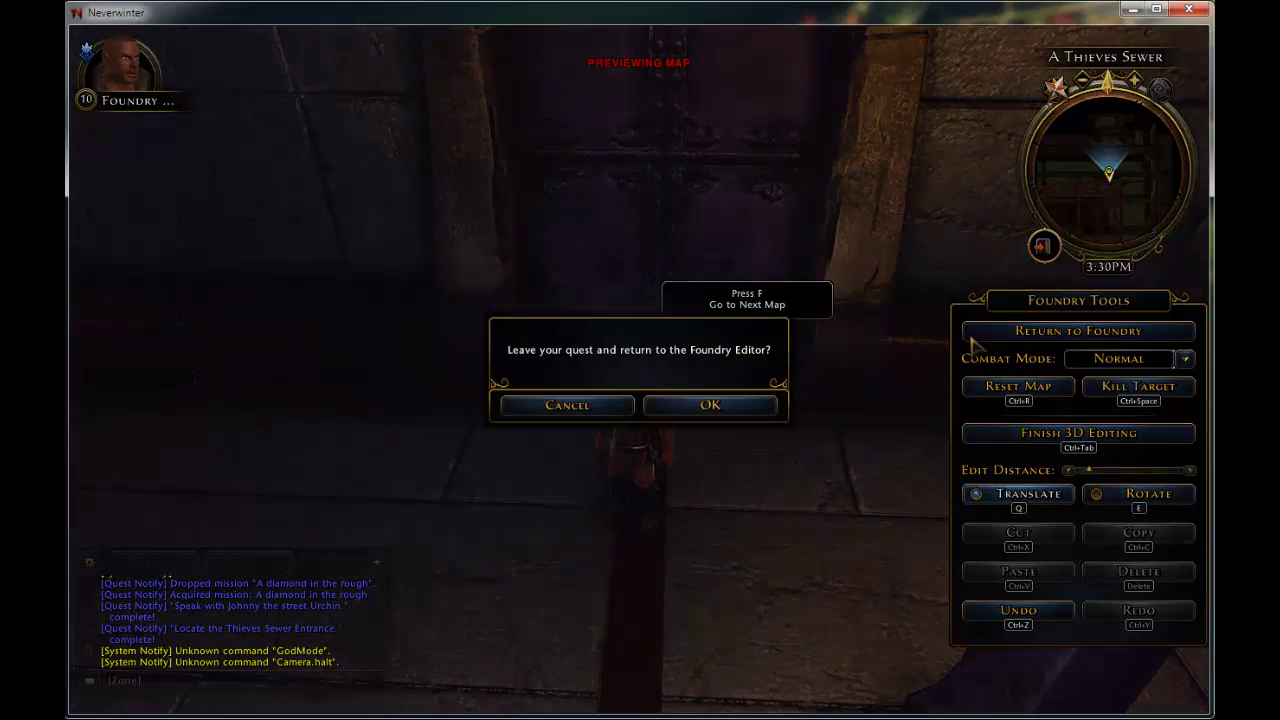
{"action": "left_click", "coordinate": [695, 404]}
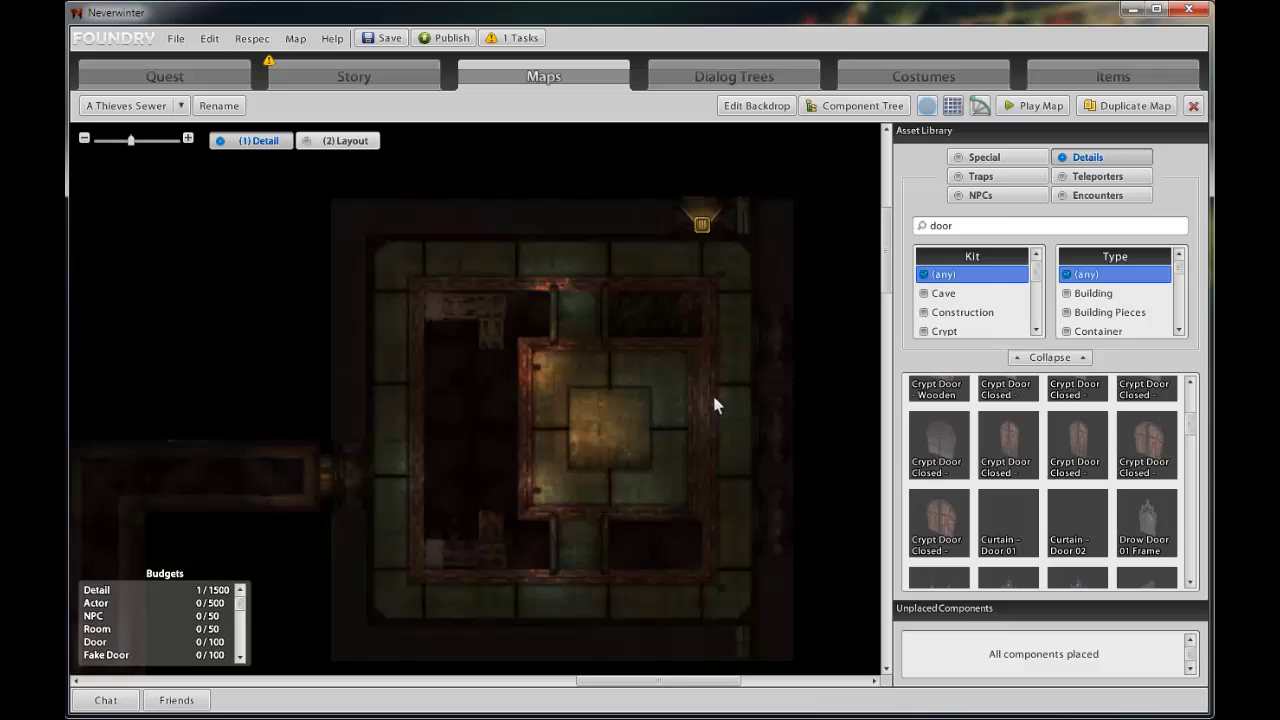
{"action": "left_click", "coordinate": [370, 76]}
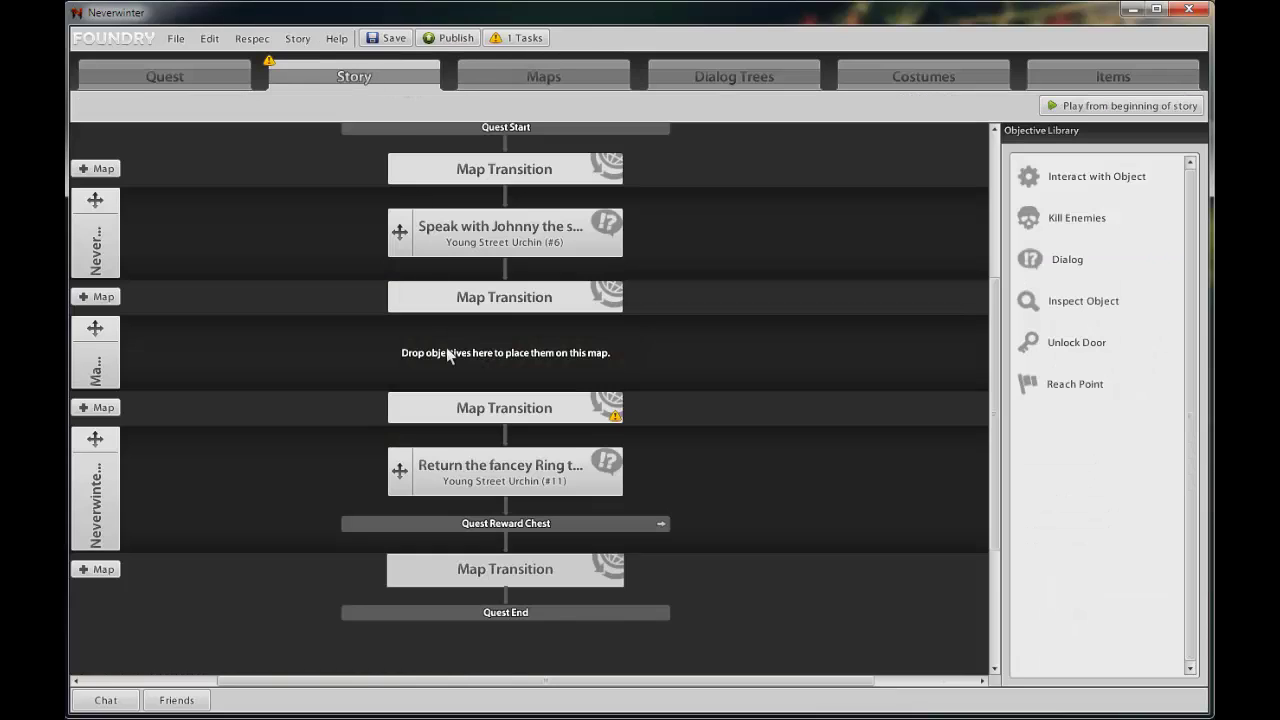
{"action": "left_click", "coordinate": [609, 412]}
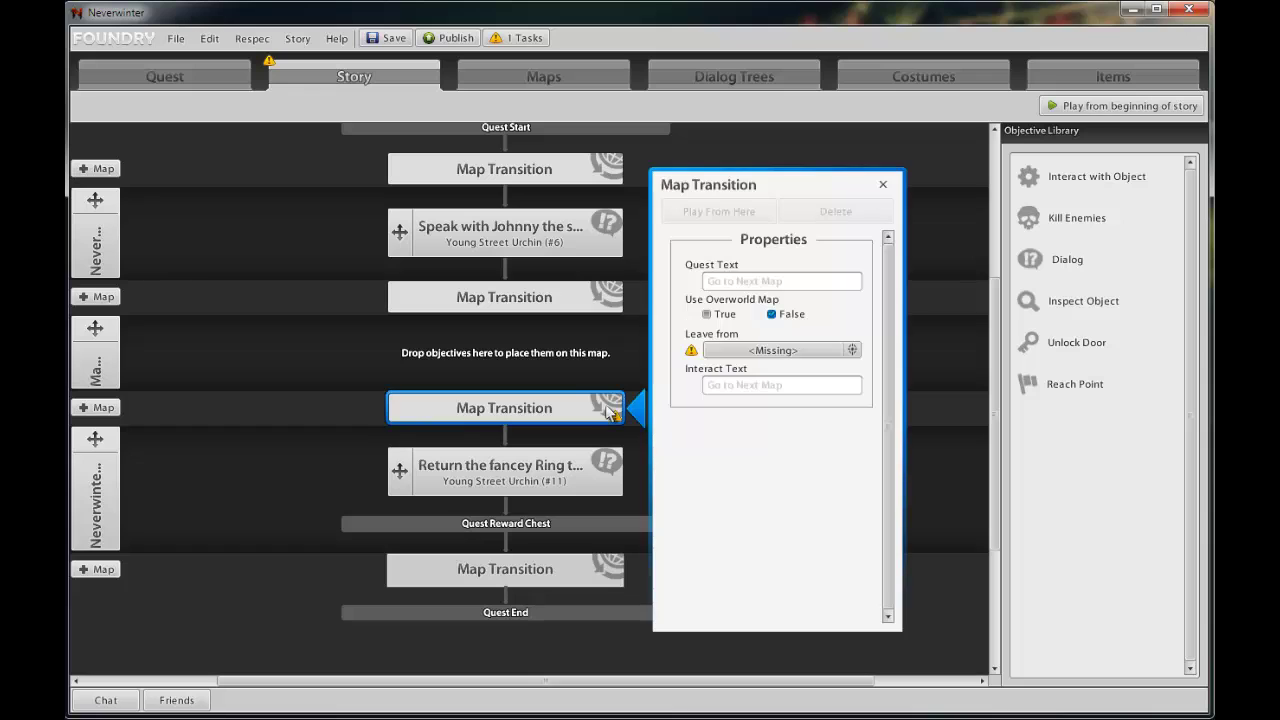
{"action": "left_click", "coordinate": [772, 350]}
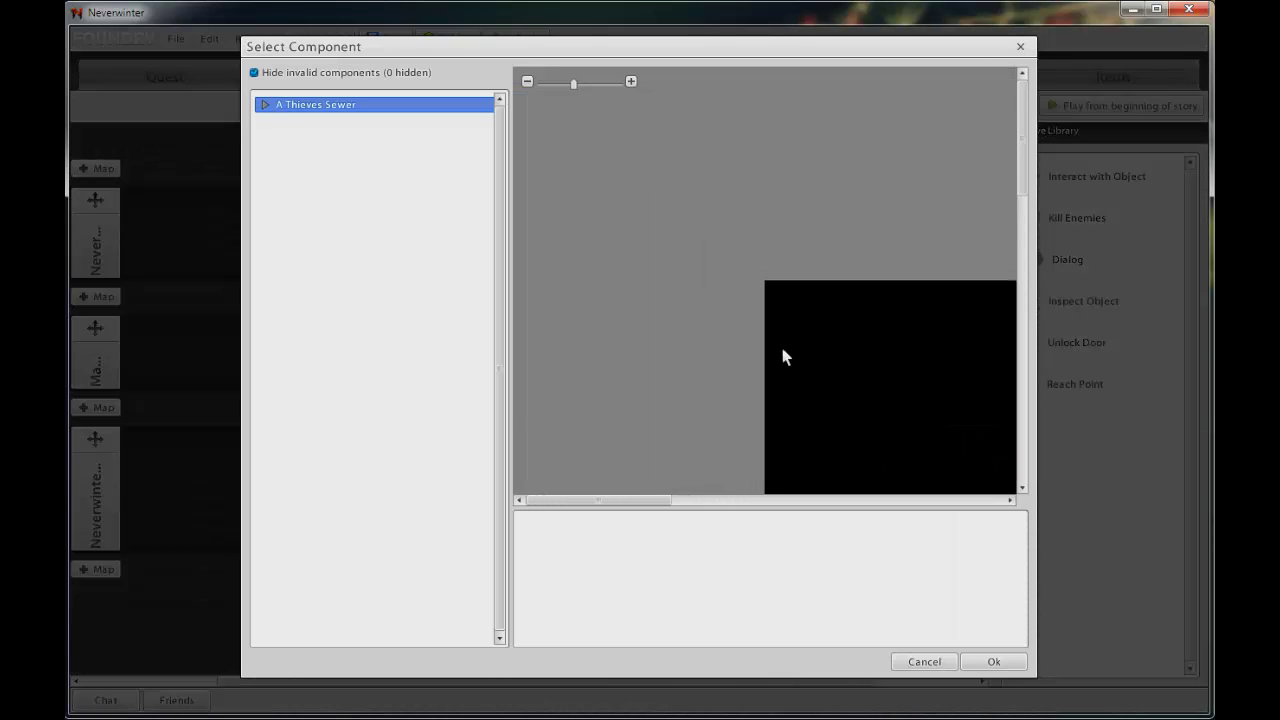
{"action": "left_click", "coordinate": [342, 122]}
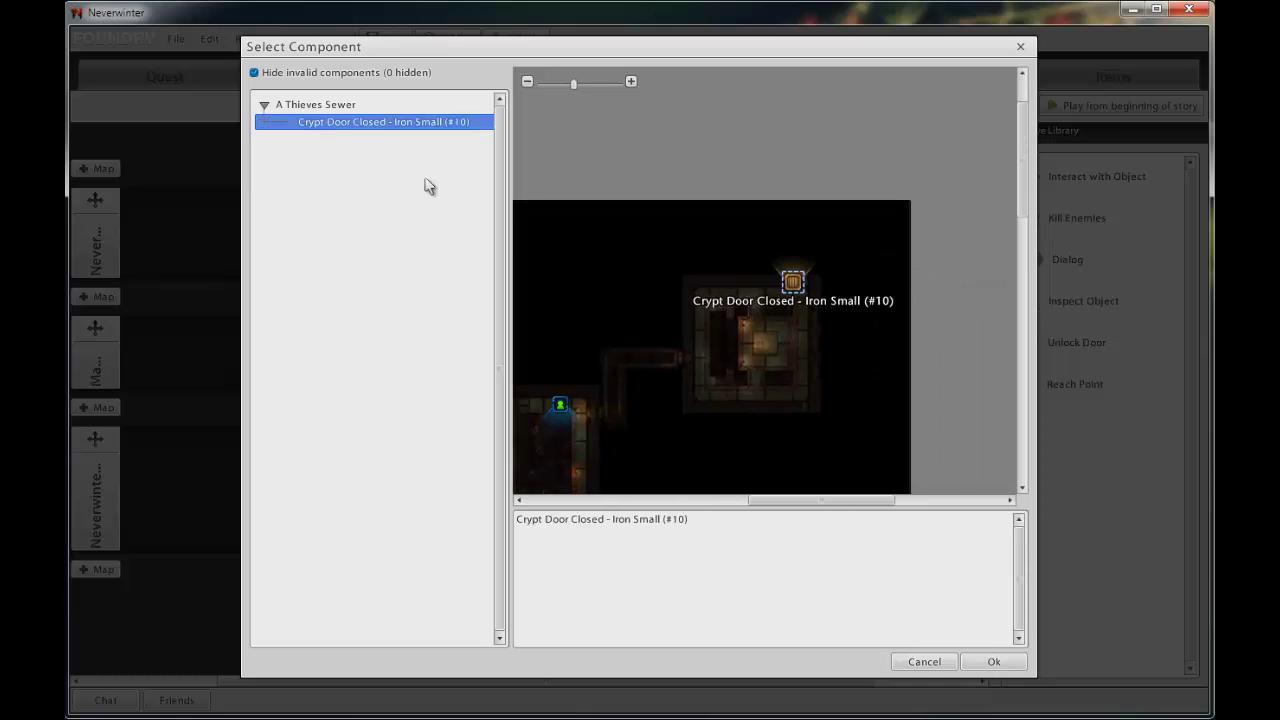
{"action": "left_click", "coordinate": [992, 662]}
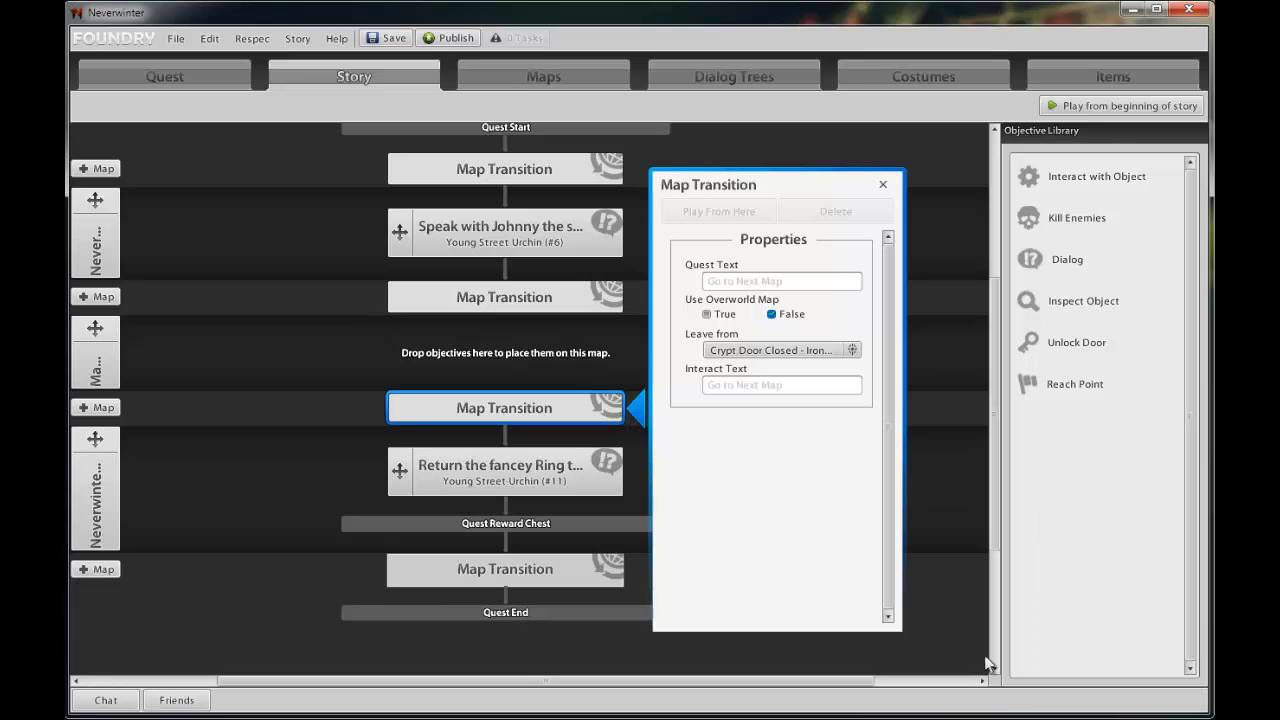
{"action": "left_click", "coordinate": [882, 186]}
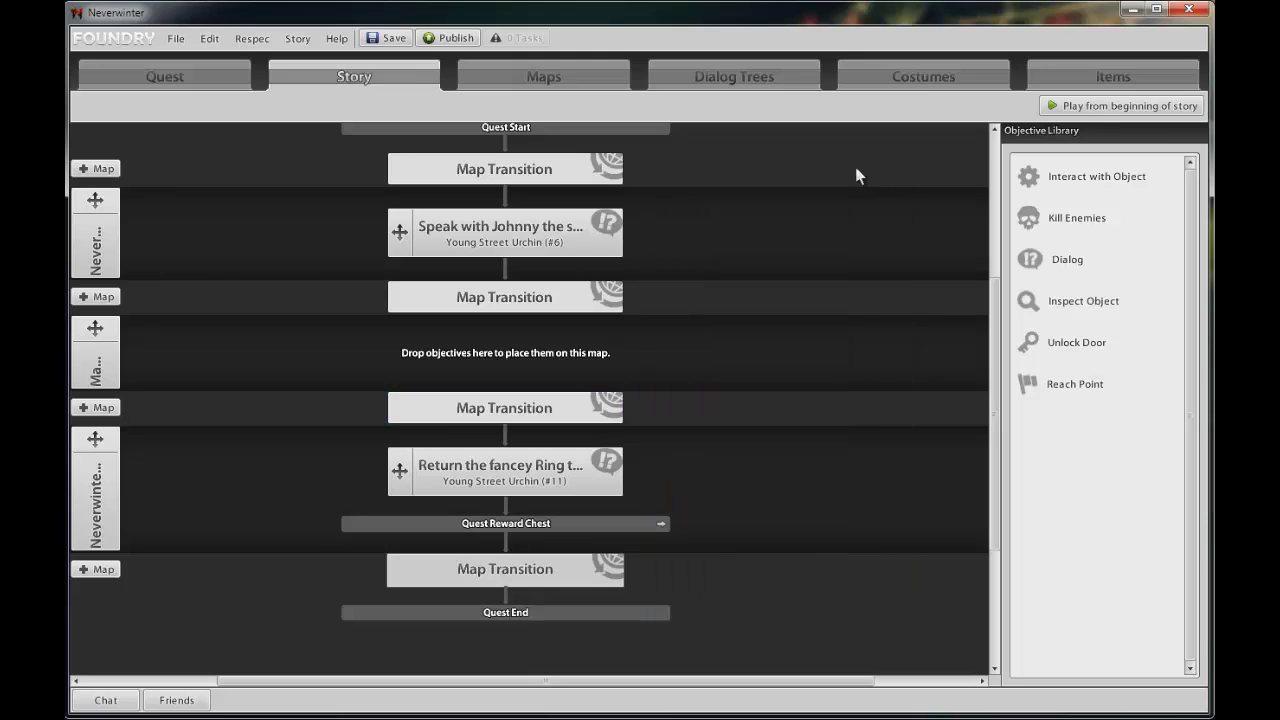
Step: Name the crypt door on the A Thieves Sewer map "Sewer exit door to PE"
{"action": "left_click", "coordinate": [556, 74]}
{"action": "left_click", "coordinate": [702, 226]}
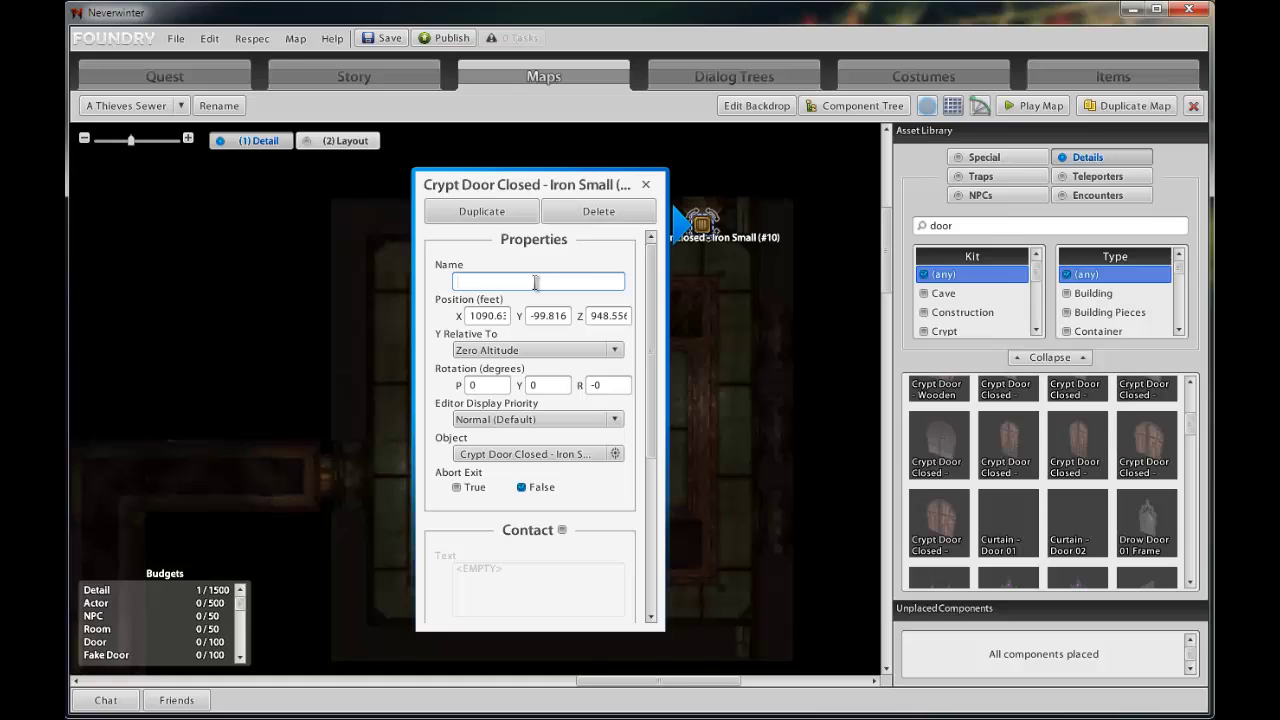
{"action": "type", "text": "Sewer exit door to PE"}
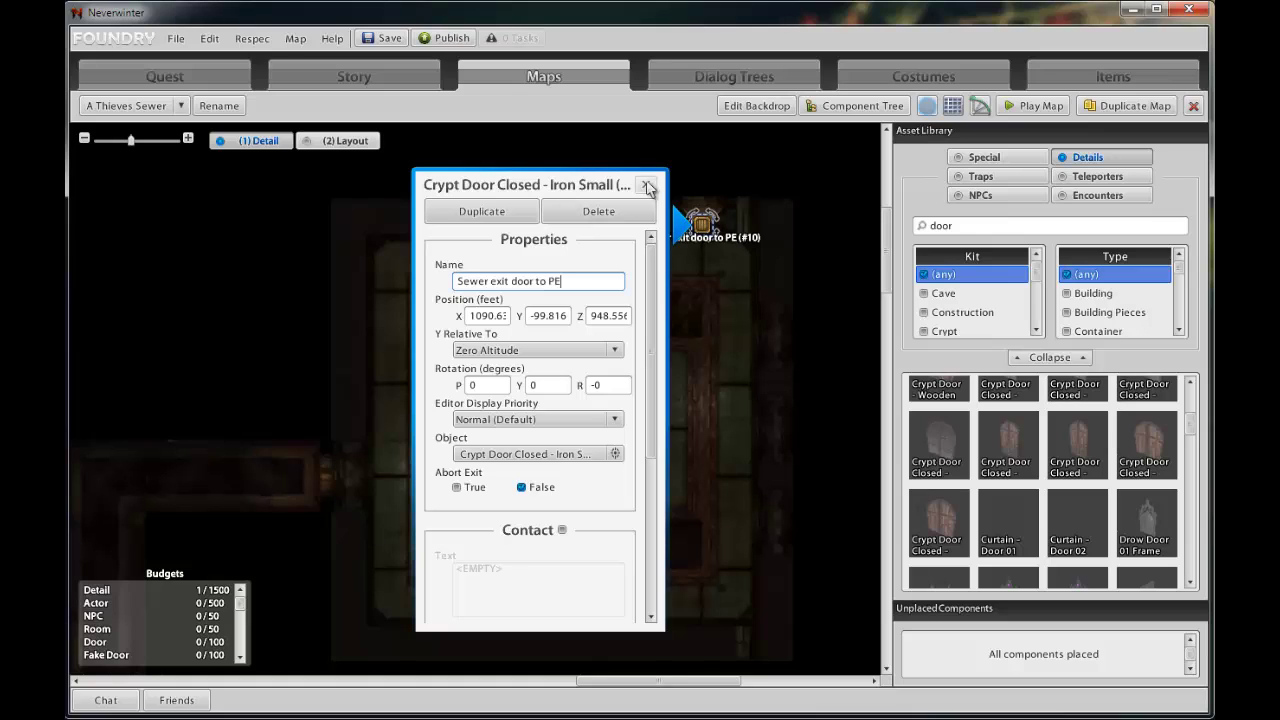
{"action": "left_click", "coordinate": [647, 186]}
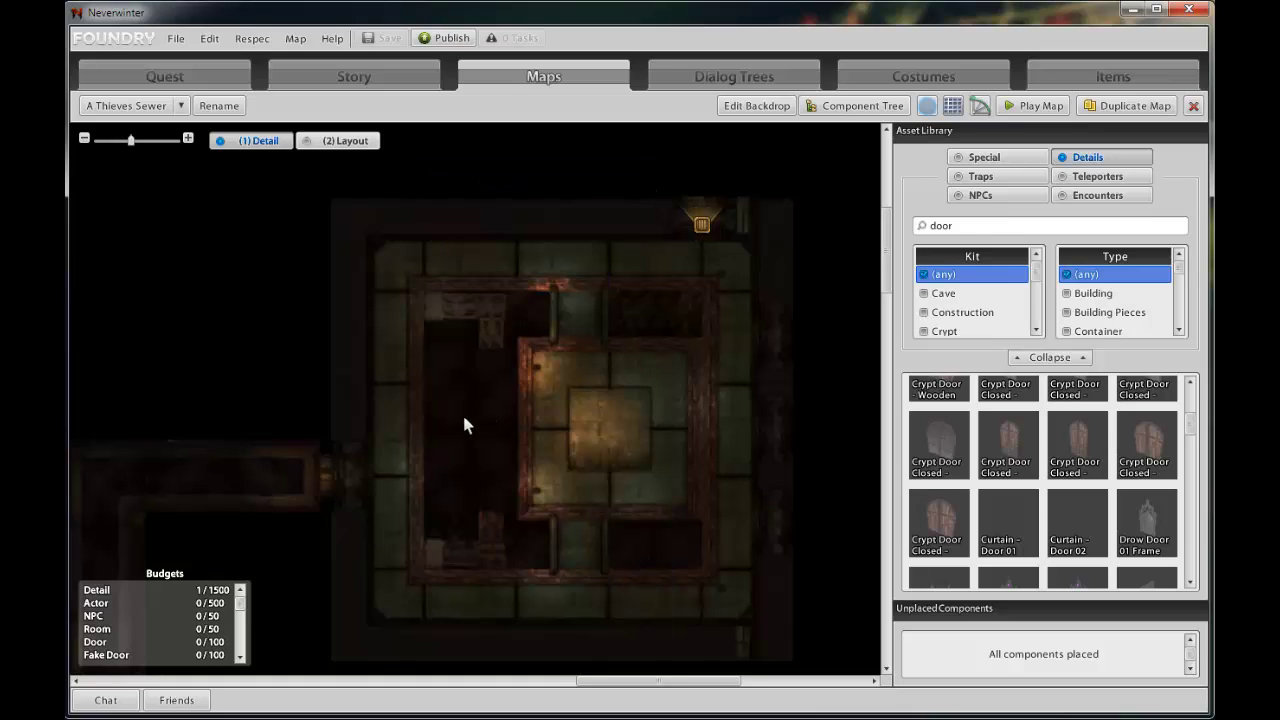
Step: Check the story's map order and trace the A Thieves Sewer map from the end room back to the starting spawn point
{"action": "left_click", "coordinate": [366, 78]}
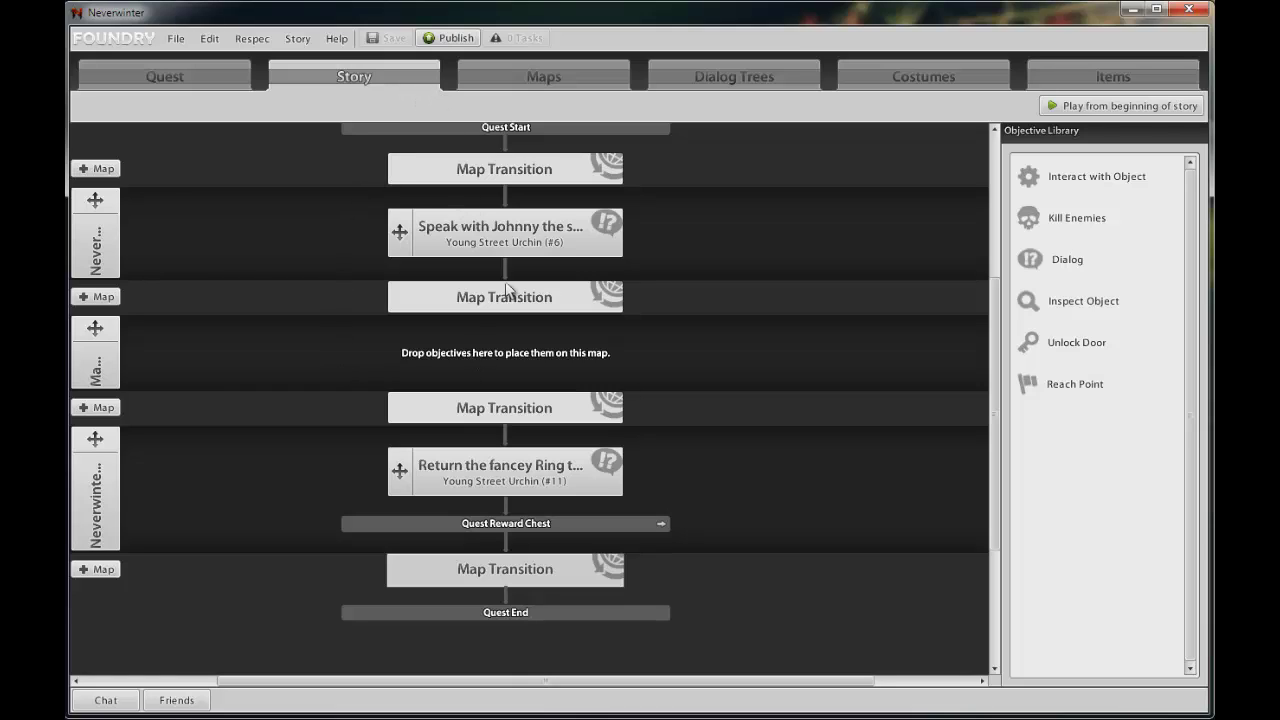
{"action": "left_click", "coordinate": [554, 73]}
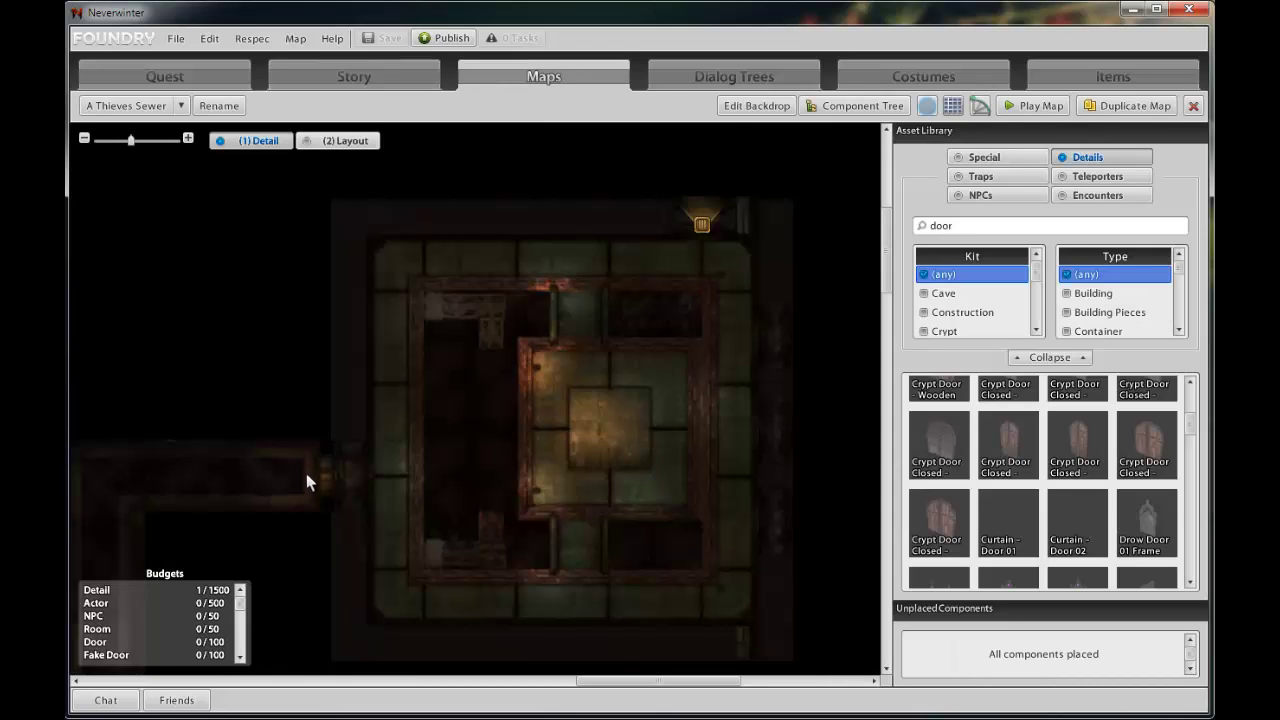
{"action": "scroll", "coordinate": [300, 474], "scroll_direction": "down", "scroll_amount": 4}
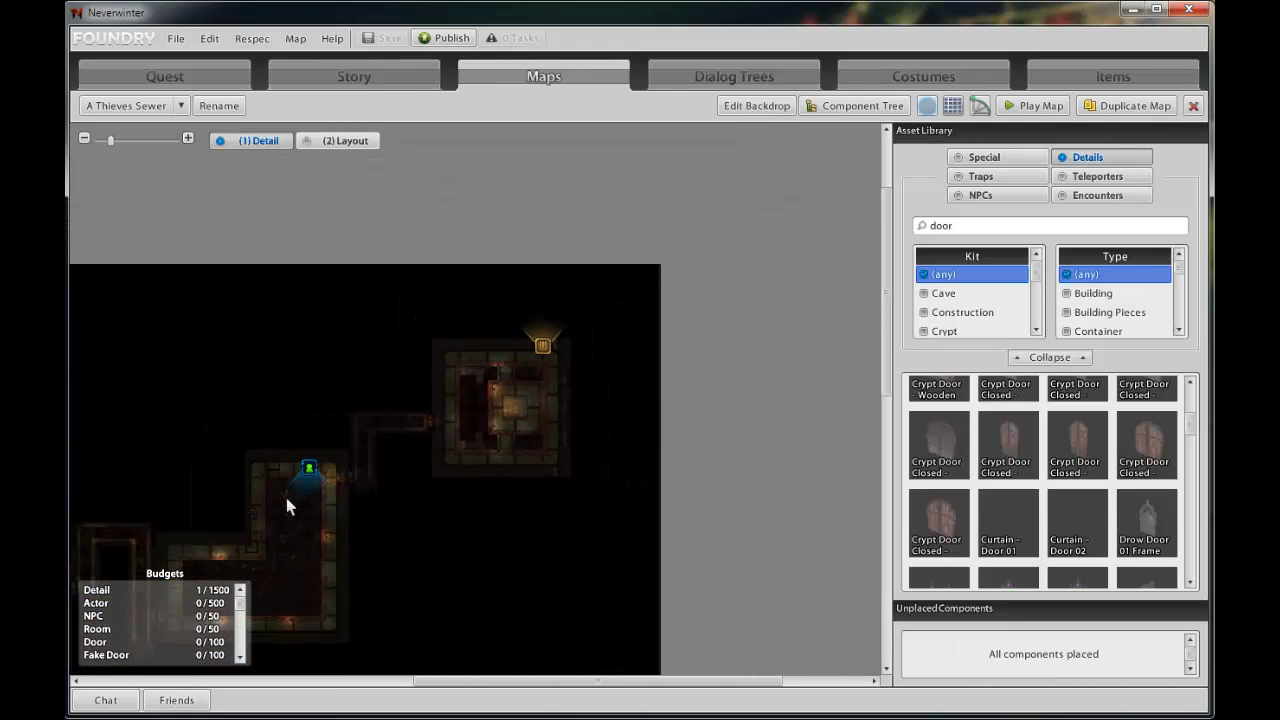
{"action": "left_click_drag", "start_coordinate": [292, 530], "coordinate": [679, 312]}
{"action": "left_click_drag", "start_coordinate": [488, 529], "coordinate": [666, 278]}
{"action": "scroll", "coordinate": [345, 507], "scroll_direction": "up", "scroll_amount": 3}
{"action": "left_click_drag", "start_coordinate": [327, 515], "coordinate": [572, 379]}
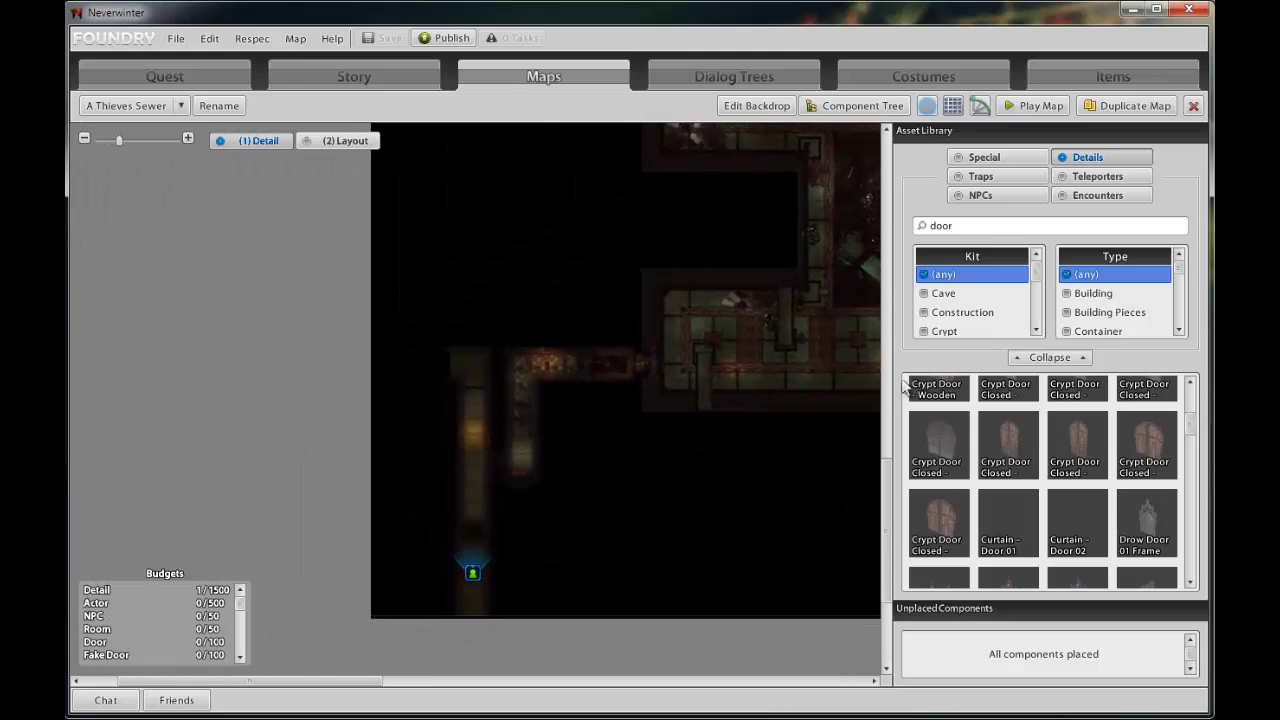
Step: Bring up the encounter assets and browse the available critter groups and difficulty options
{"action": "left_click", "coordinate": [1097, 197]}
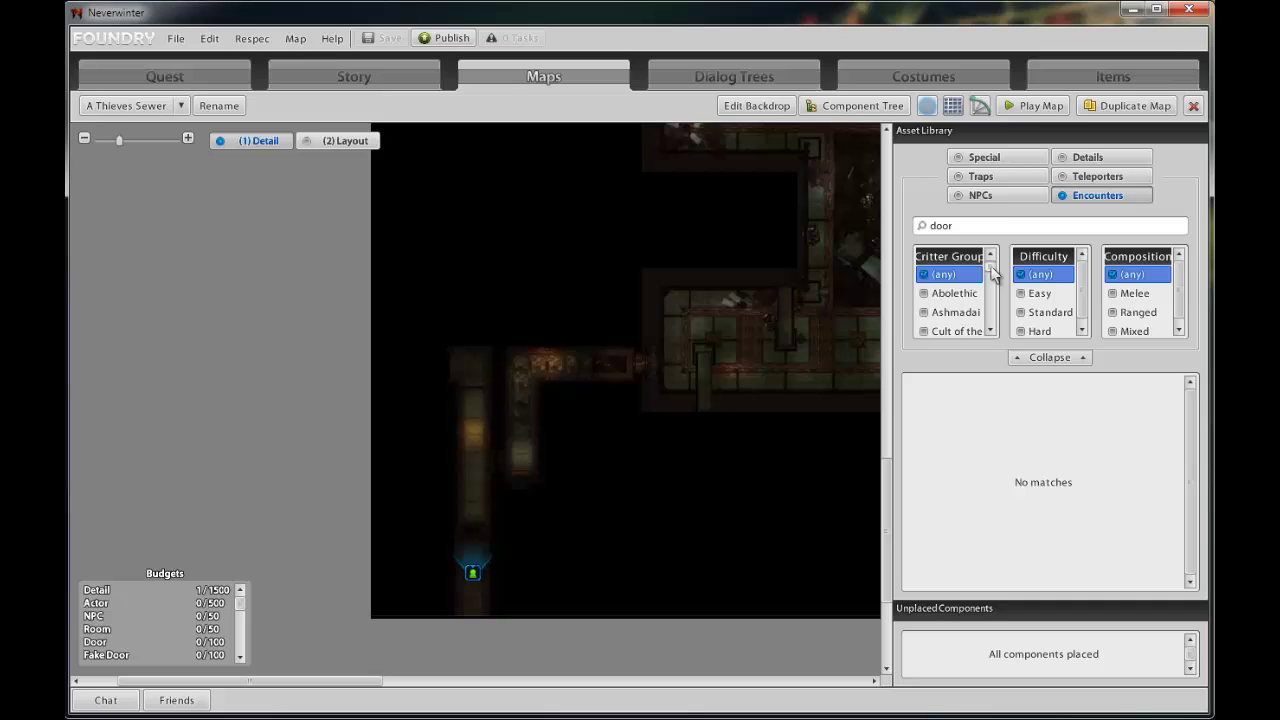
{"action": "left_click_drag", "start_coordinate": [993, 275], "coordinate": [993, 326]}
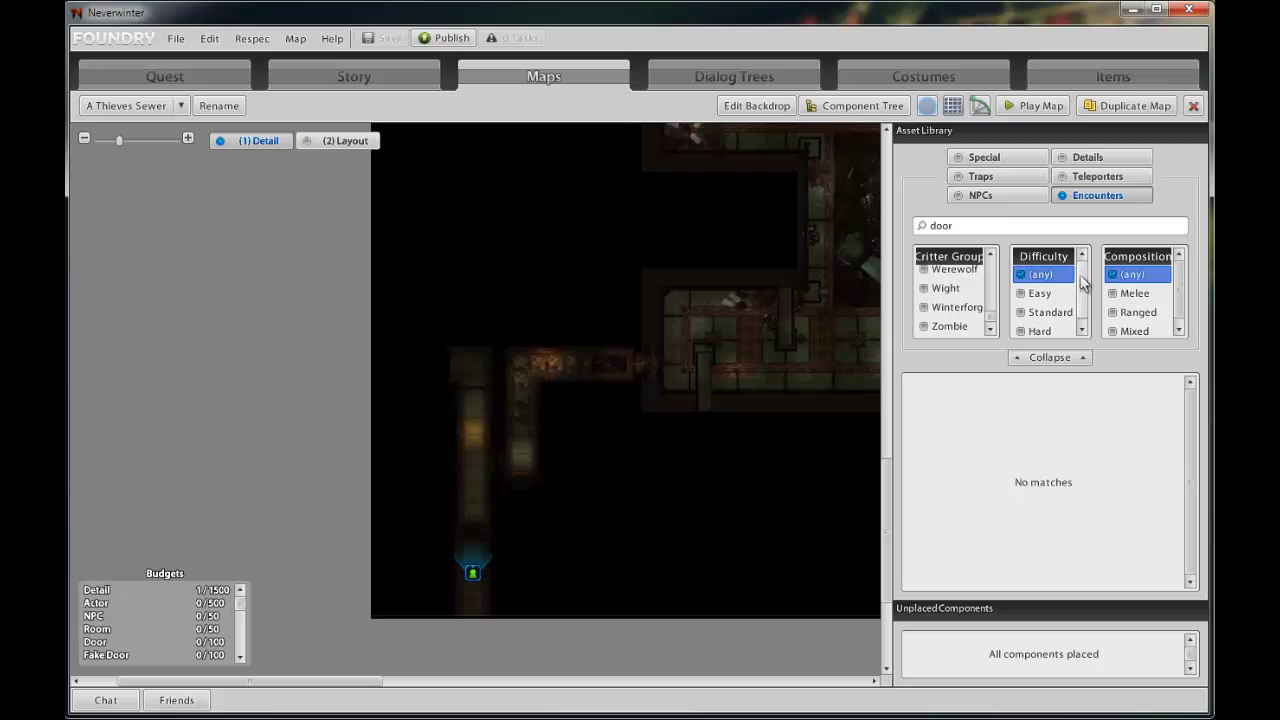
{"action": "scroll", "coordinate": [1085, 290], "scroll_direction": "down", "scroll_amount": 1}
{"action": "left_click", "coordinate": [1046, 309]}
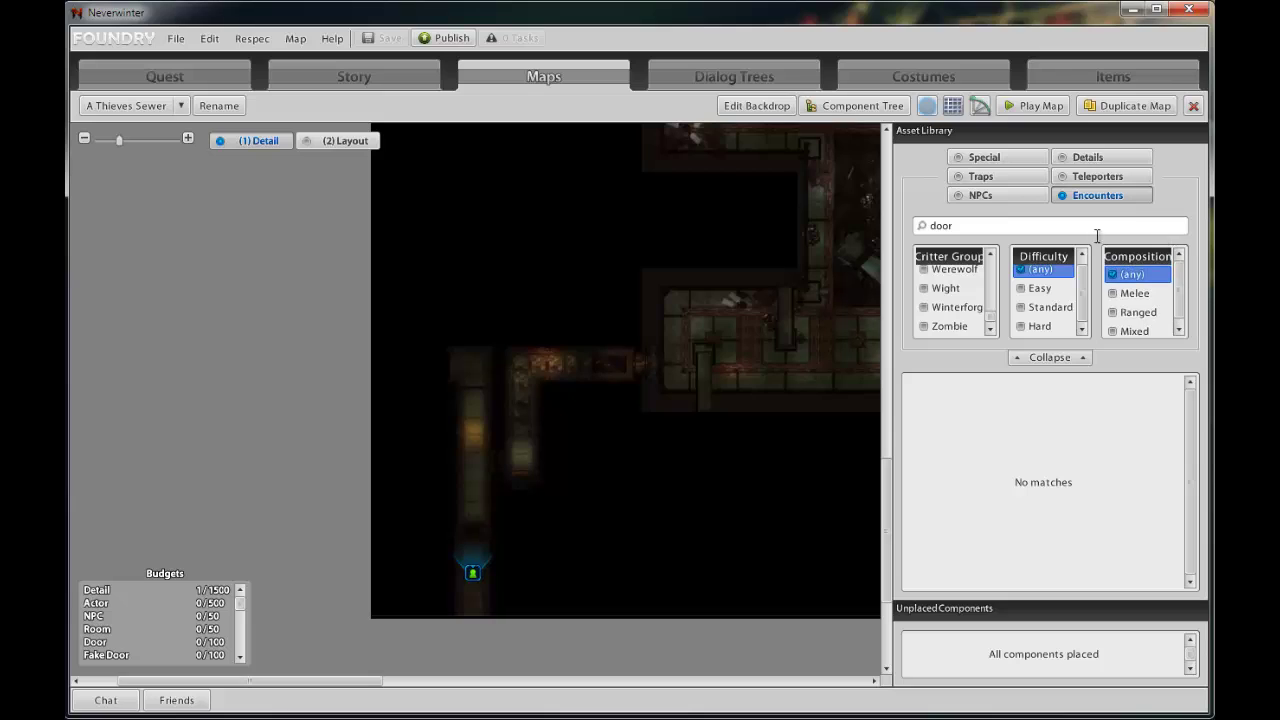
{"action": "left_click", "coordinate": [1048, 358]}
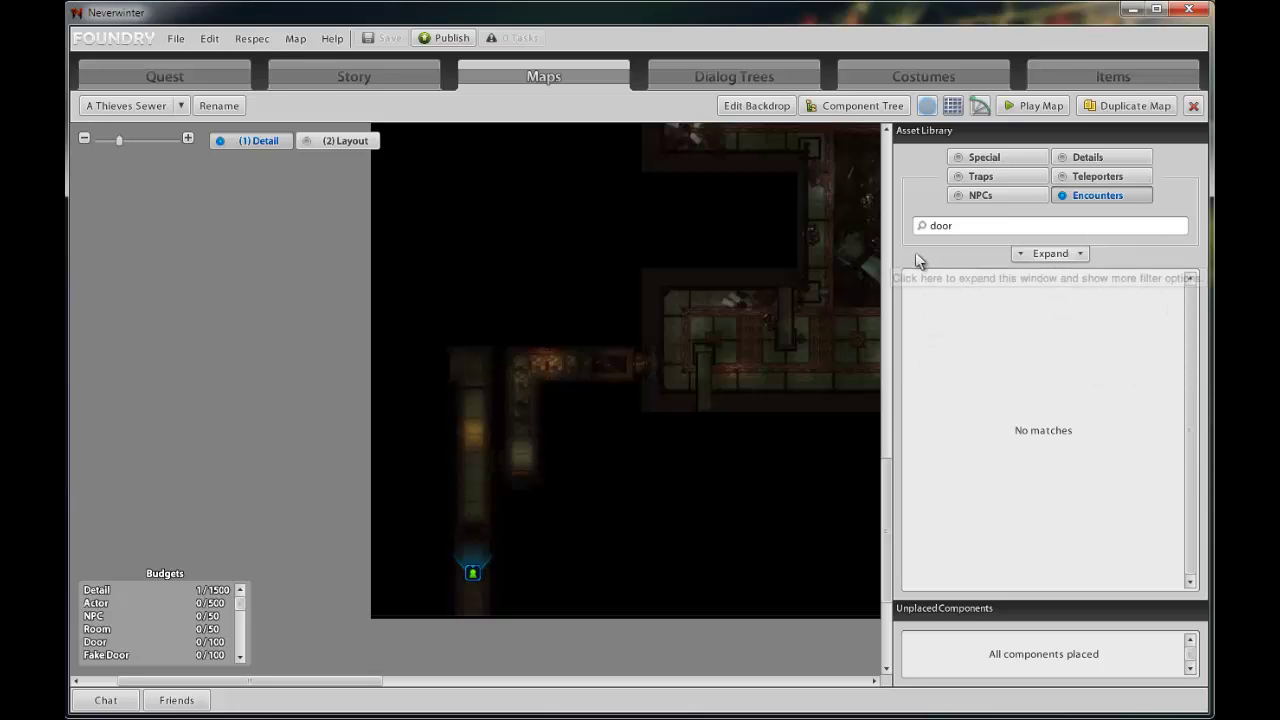
{"action": "left_click", "coordinate": [1048, 254]}
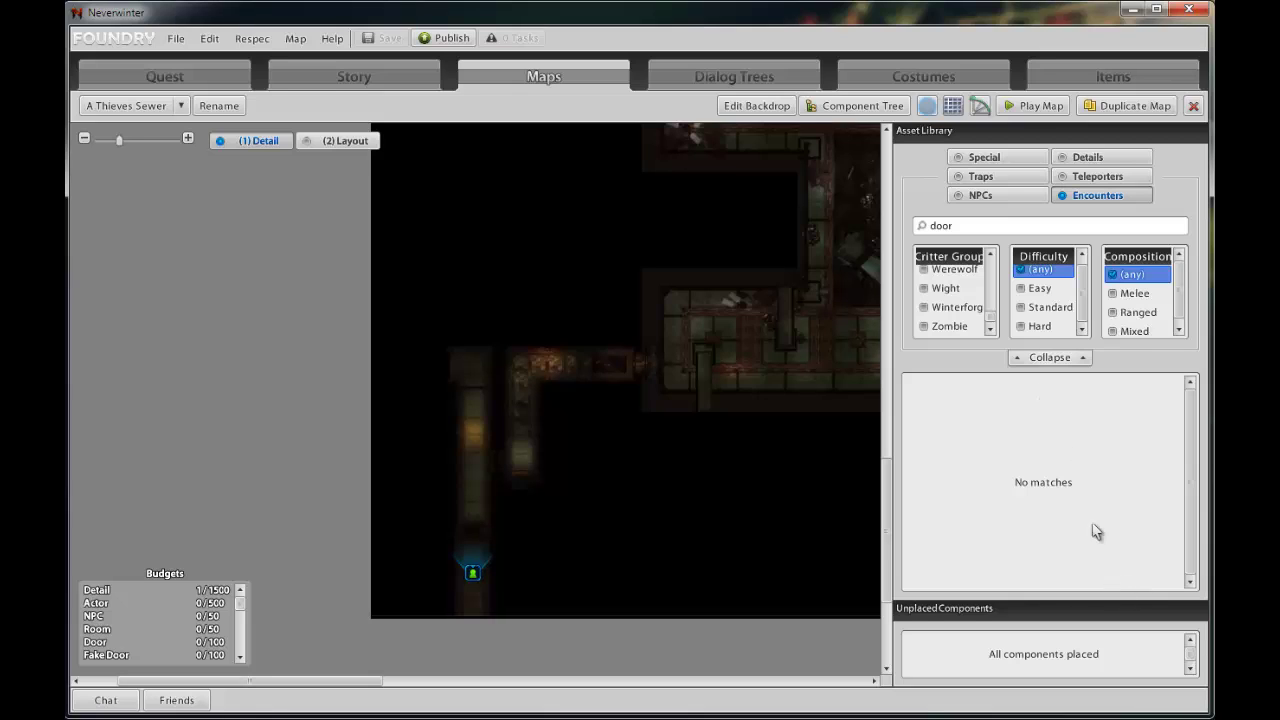
{"action": "left_click_drag", "start_coordinate": [993, 322], "coordinate": [993, 310]}
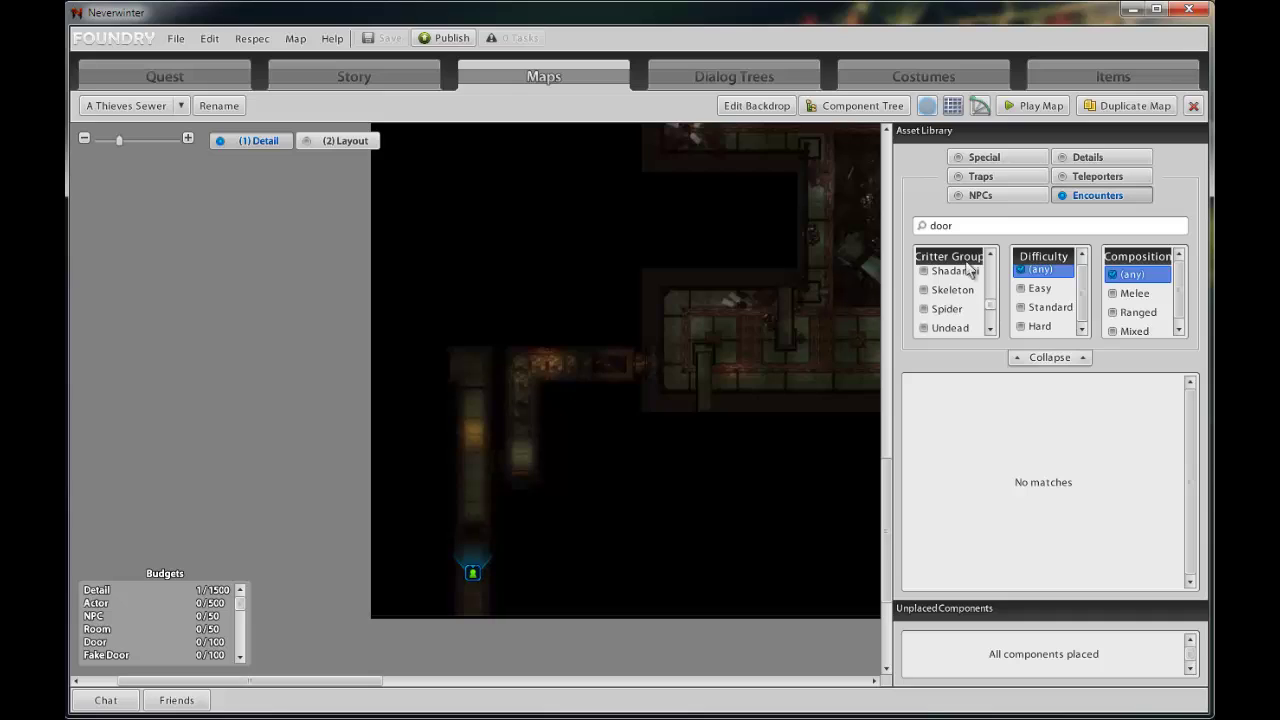
Step: Clear the "door" text filter and narrow the encounters to the Spider critter group at Easy difficulty
{"action": "left_click_drag", "start_coordinate": [958, 227], "coordinate": [909, 231]}
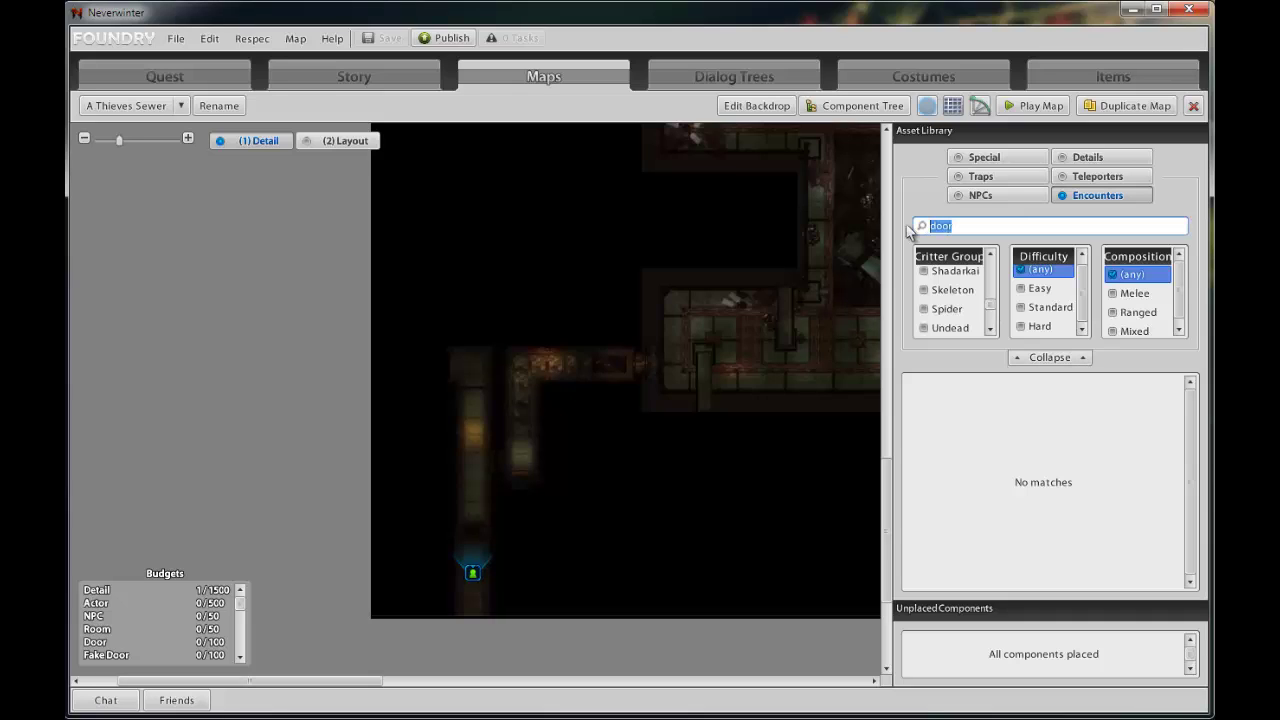
{"action": "key", "text": "BackSpace"}
{"action": "left_click", "coordinate": [940, 309]}
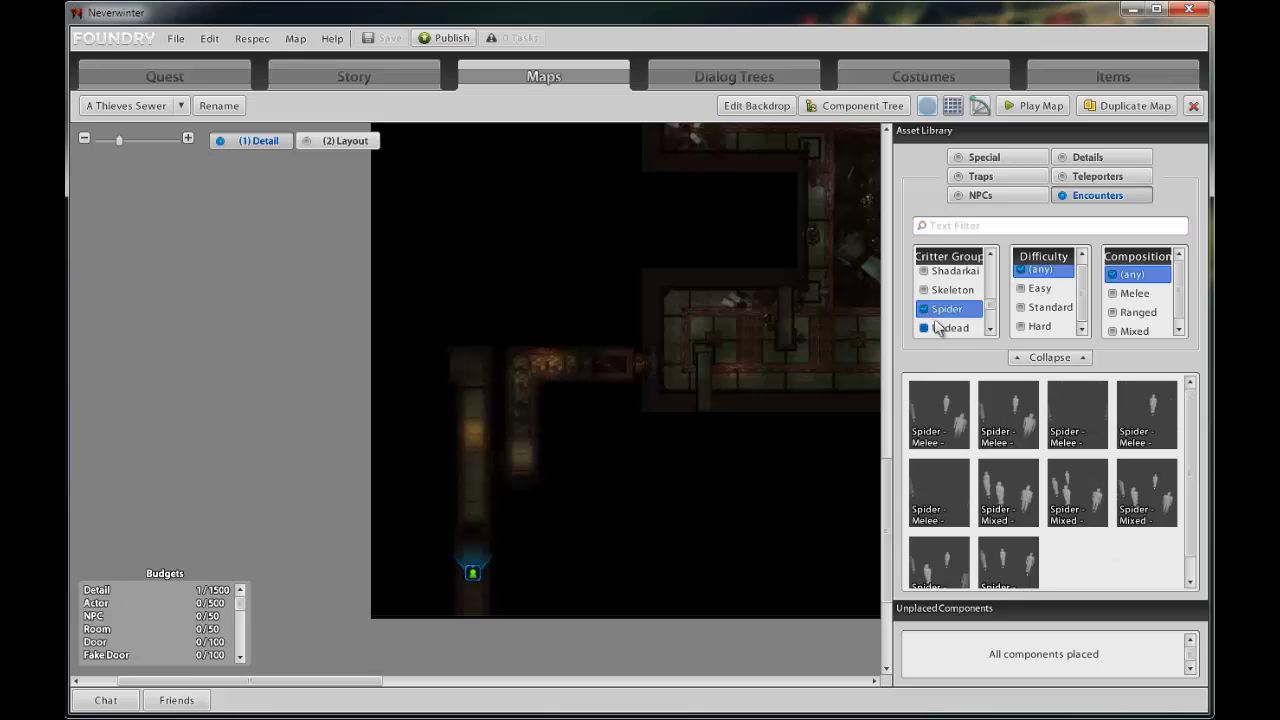
{"action": "left_click", "coordinate": [1025, 290]}
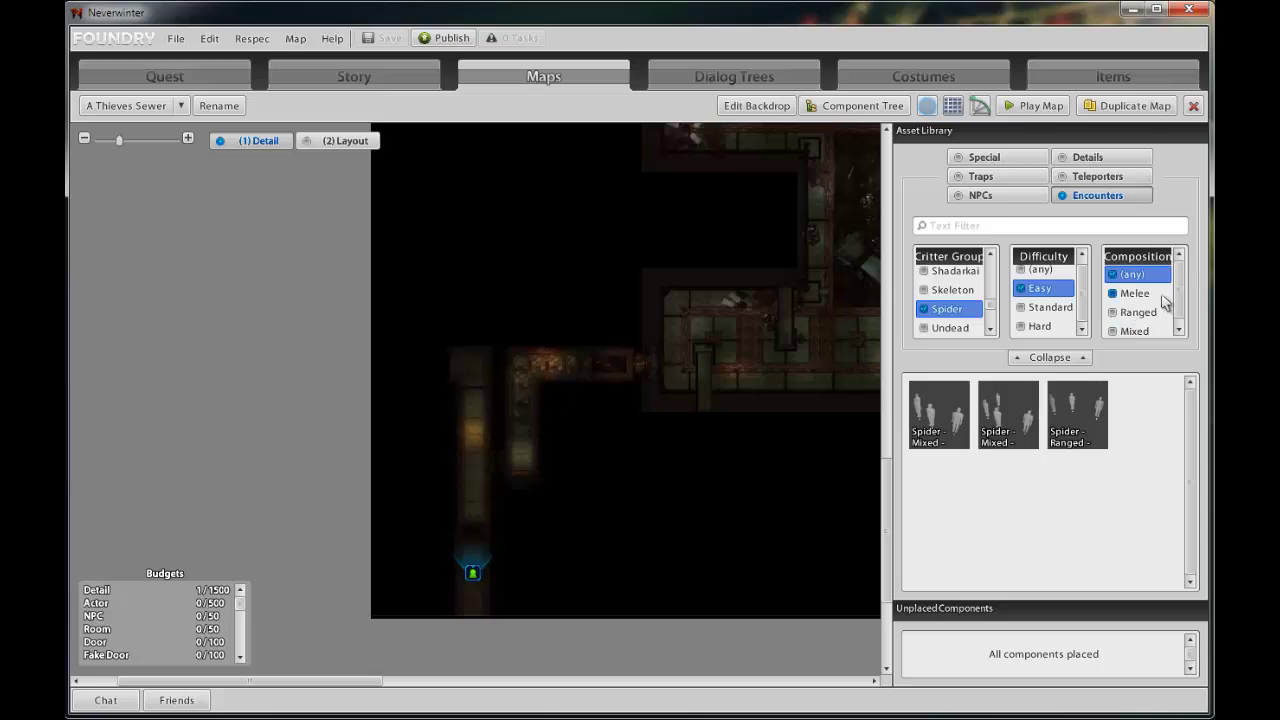
Step: Narrow the encounters to Mixed composition and place a Spider - Mixed - Easy Difficulty 2 encounter in the corridor ahead of the spawn point
{"action": "left_click", "coordinate": [1116, 332]}
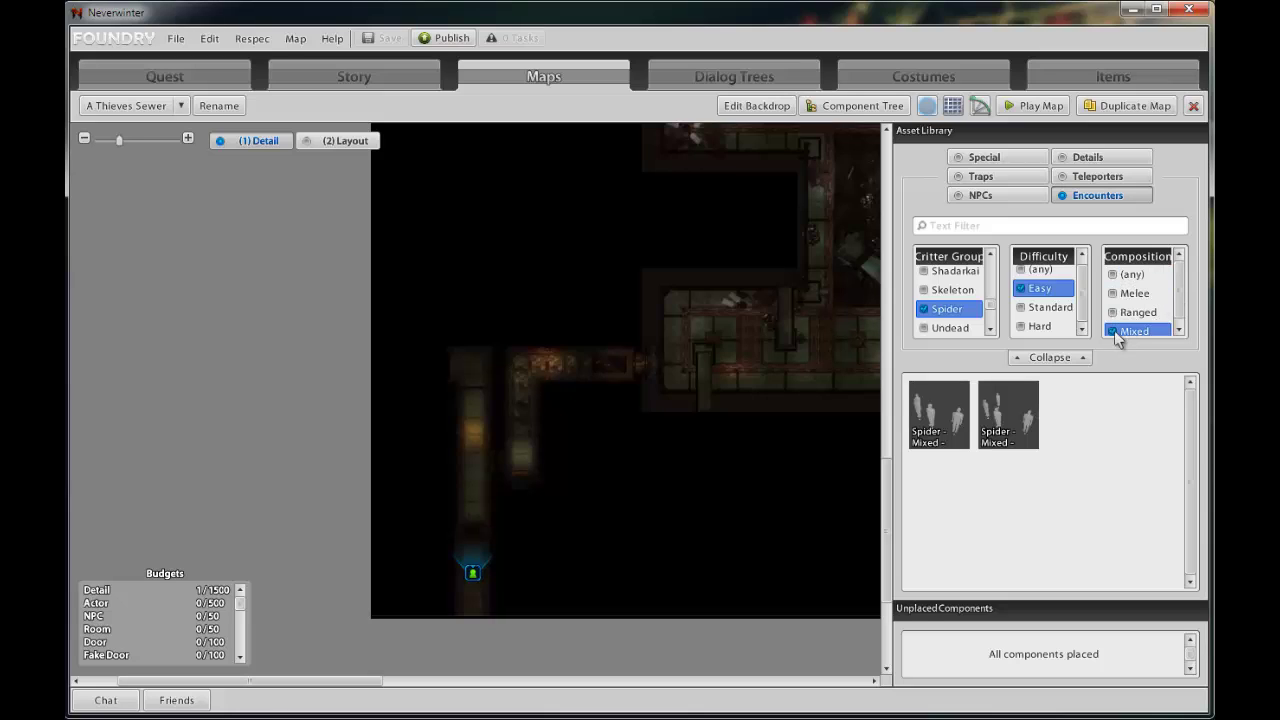
{"action": "mouse_move", "coordinate": [1002, 420]}
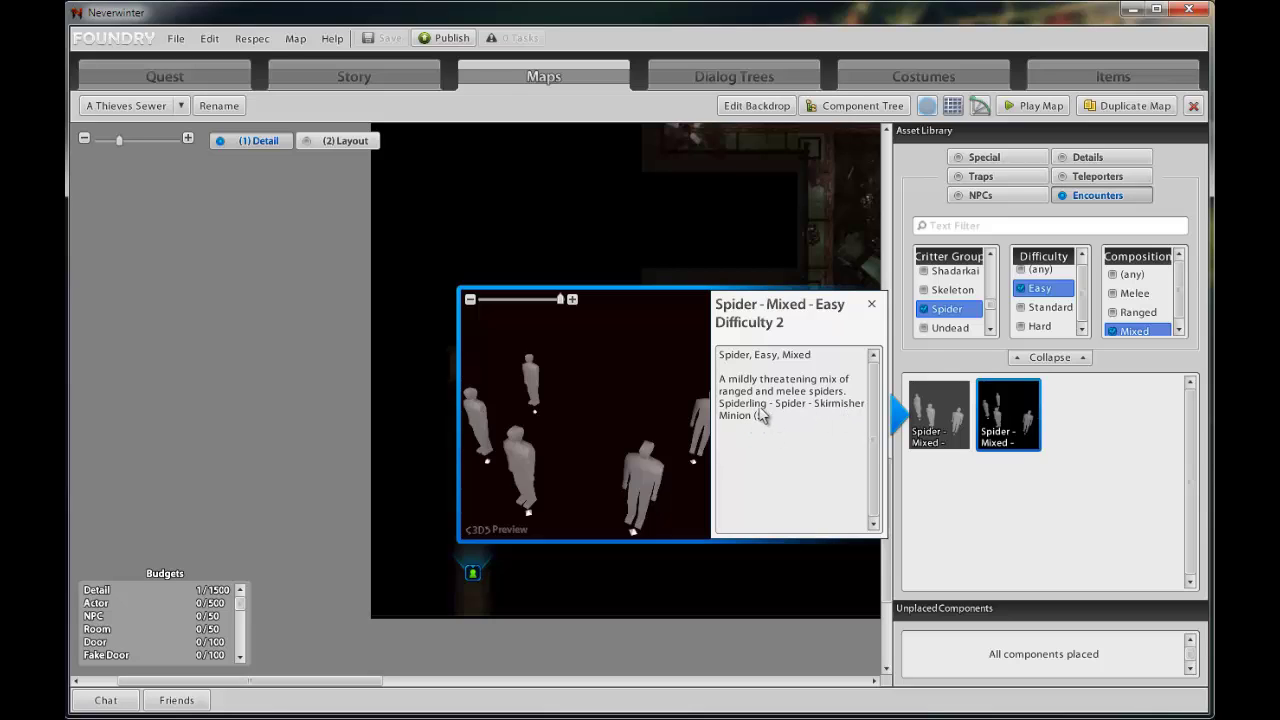
{"action": "mouse_move", "coordinate": [915, 420]}
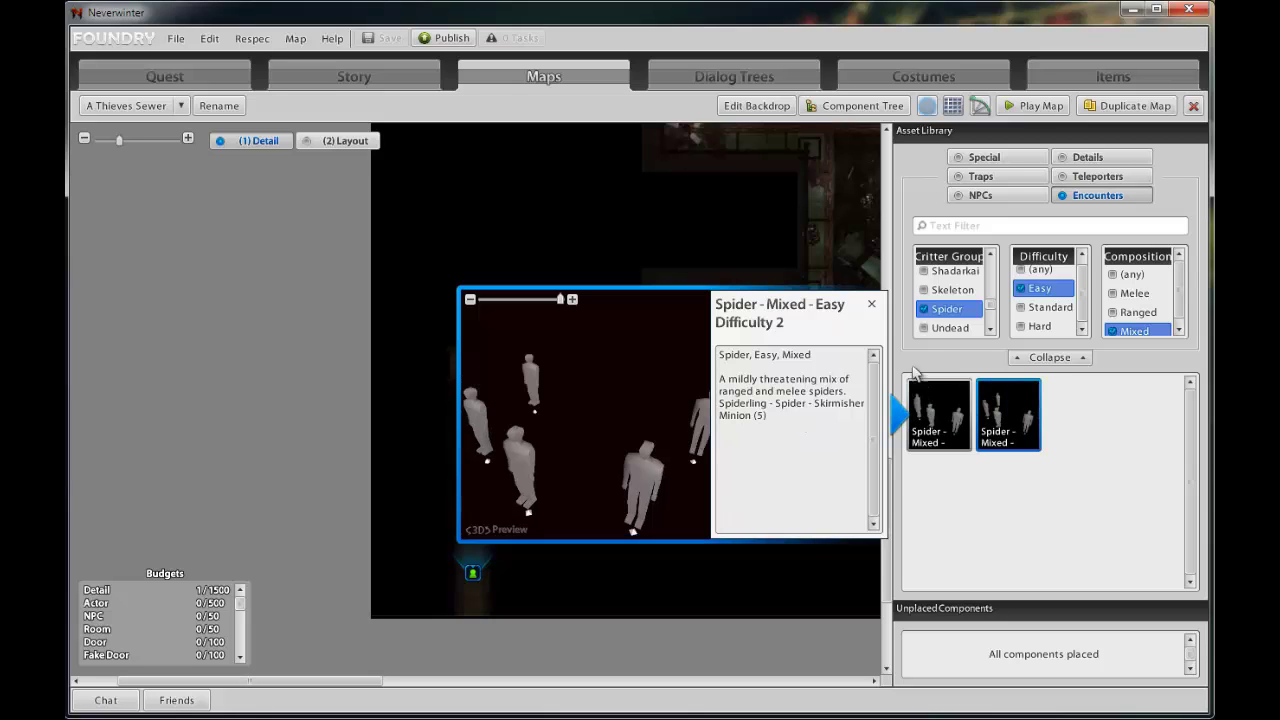
{"action": "left_click", "coordinate": [872, 306]}
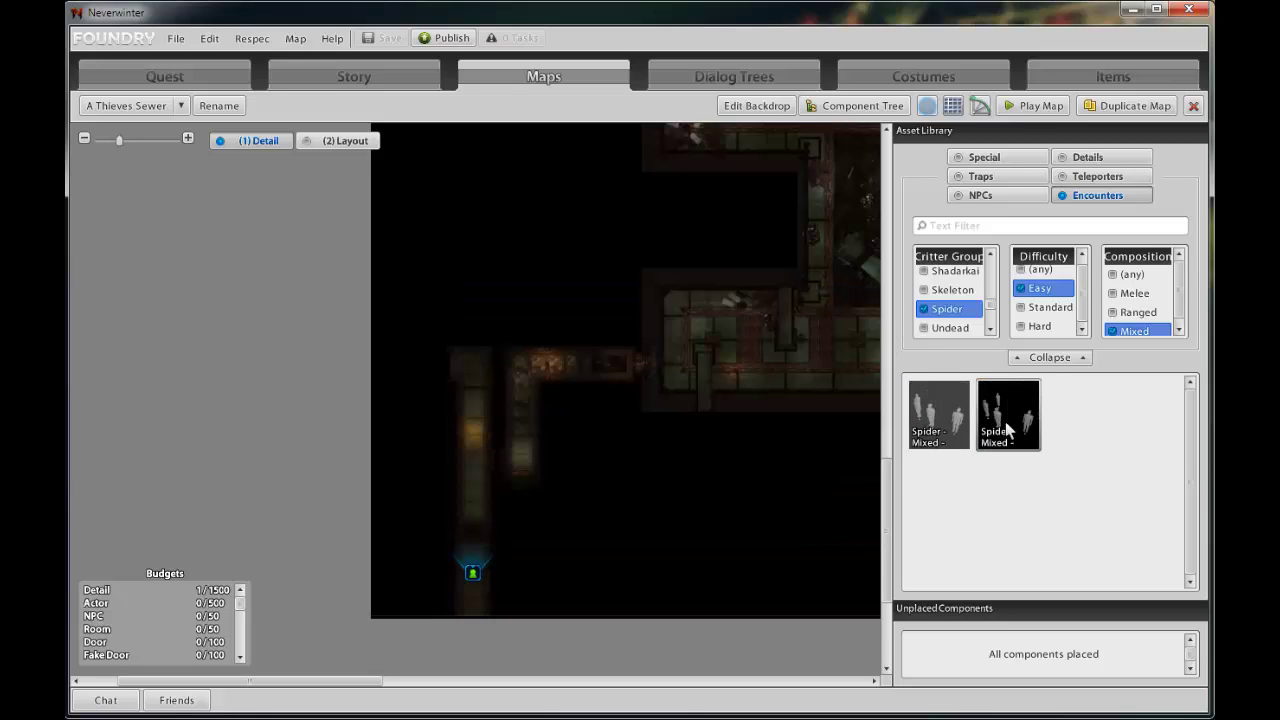
{"action": "left_click_drag", "start_coordinate": [939, 414], "coordinate": [675, 437]}
{"action": "left_click_drag", "start_coordinate": [754, 437], "coordinate": [471, 424]}
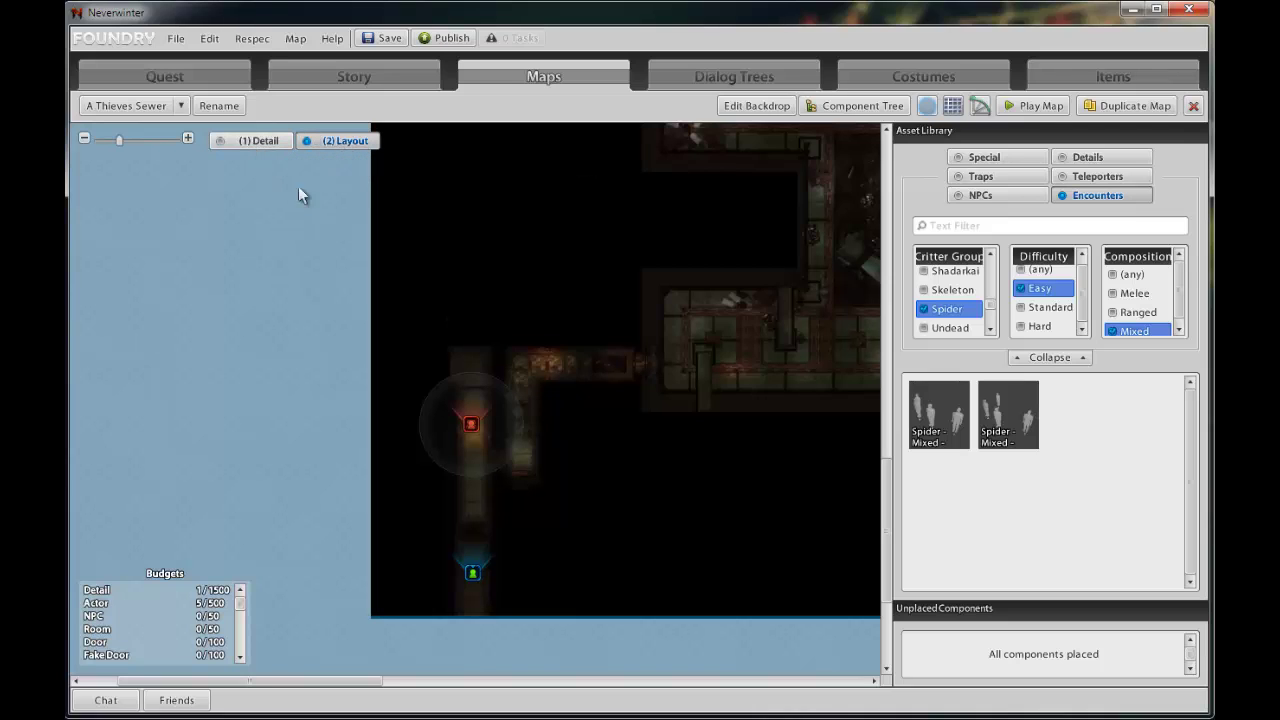
Step: Name the placed spider encounter "Spider Encounter 1"
{"action": "double_click", "coordinate": [471, 424]}
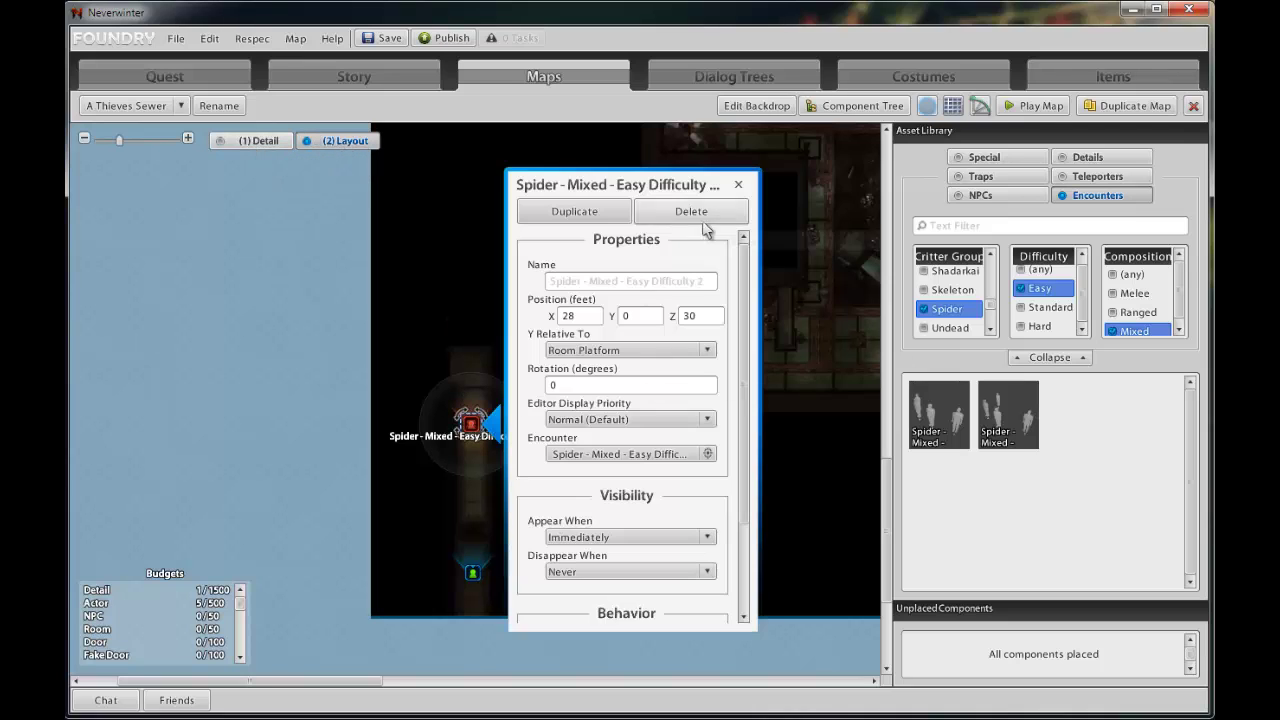
{"action": "left_click", "coordinate": [651, 281]}
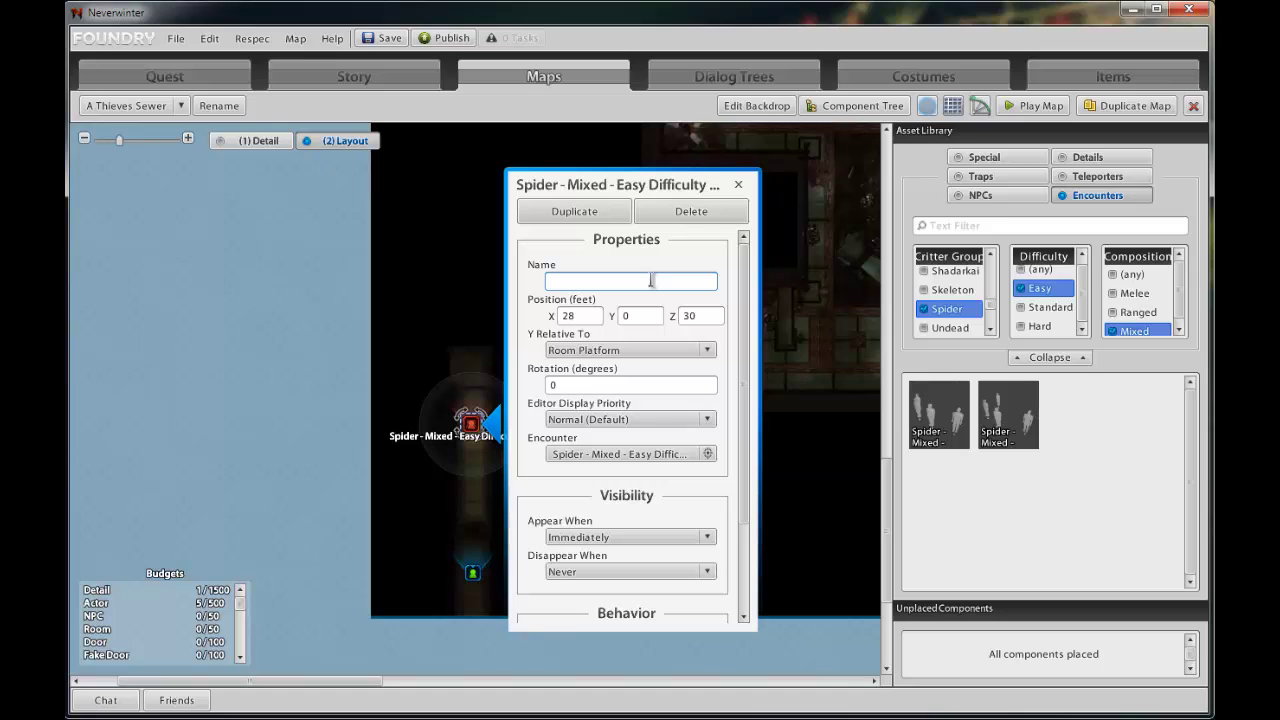
{"action": "type", "text": "Spider Encounter 1"}
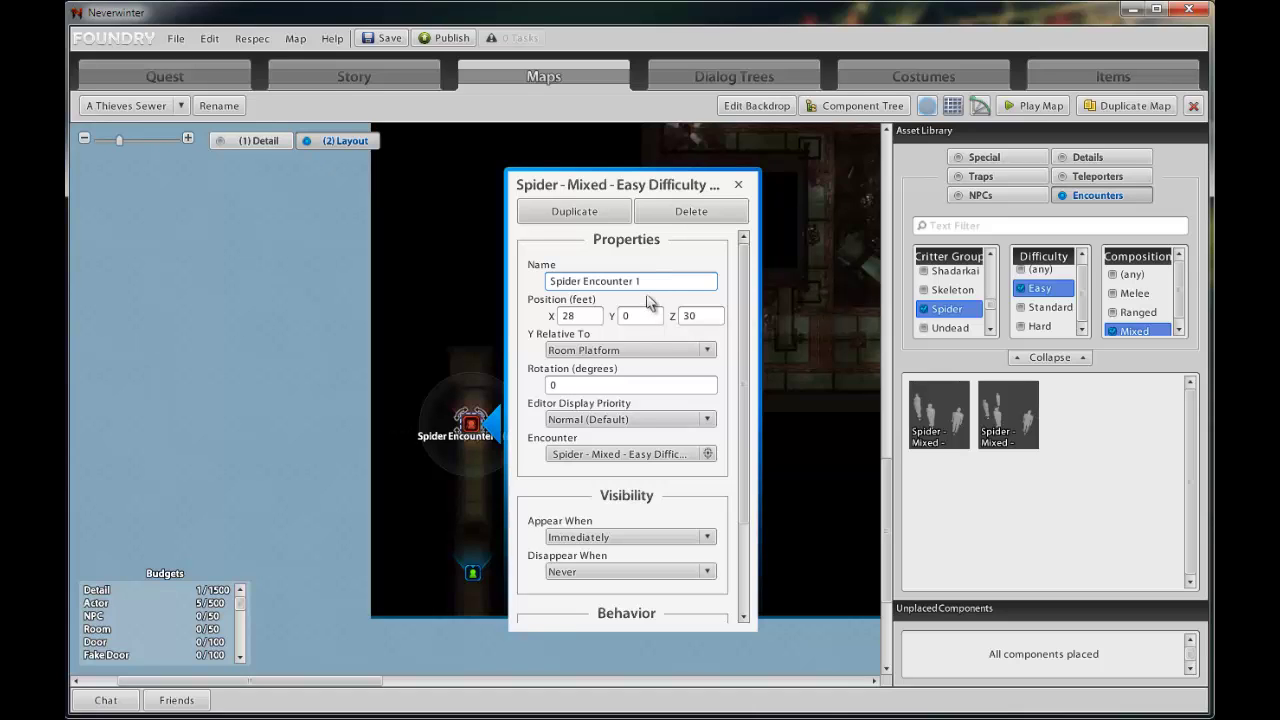
Step: Review the behaviors available for Spider Encounter 1 without choosing one, and close its properties
{"action": "left_click_drag", "start_coordinate": [746, 493], "coordinate": [740, 577]}
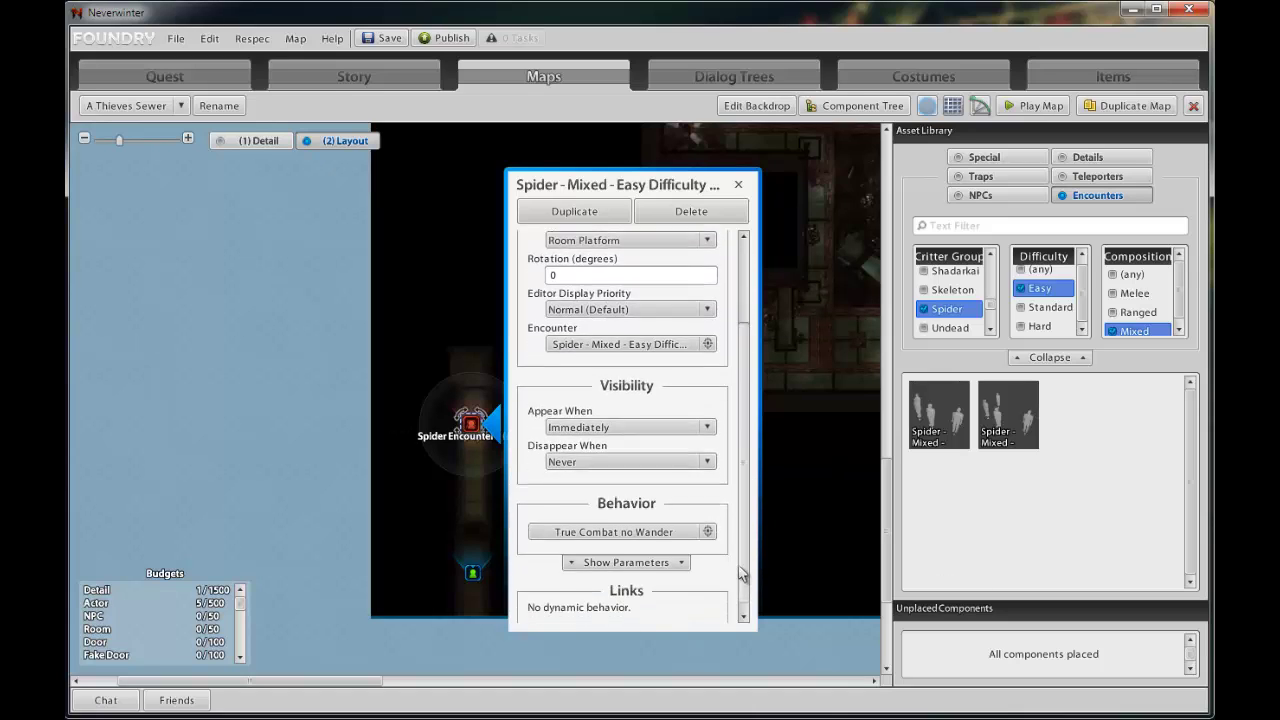
{"action": "left_click", "coordinate": [708, 523]}
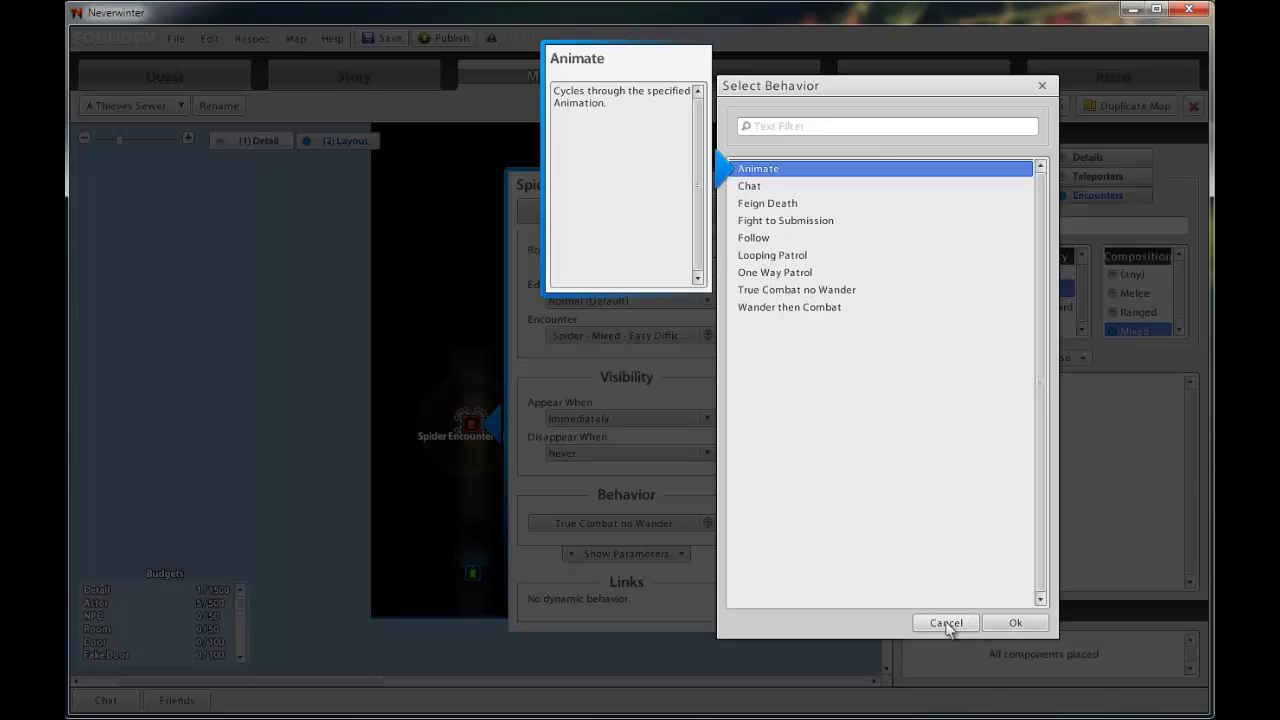
{"action": "left_click", "coordinate": [946, 623]}
{"action": "scroll", "coordinate": [745, 420], "scroll_direction": "up", "scroll_amount": 4}
{"action": "left_click", "coordinate": [738, 185]}
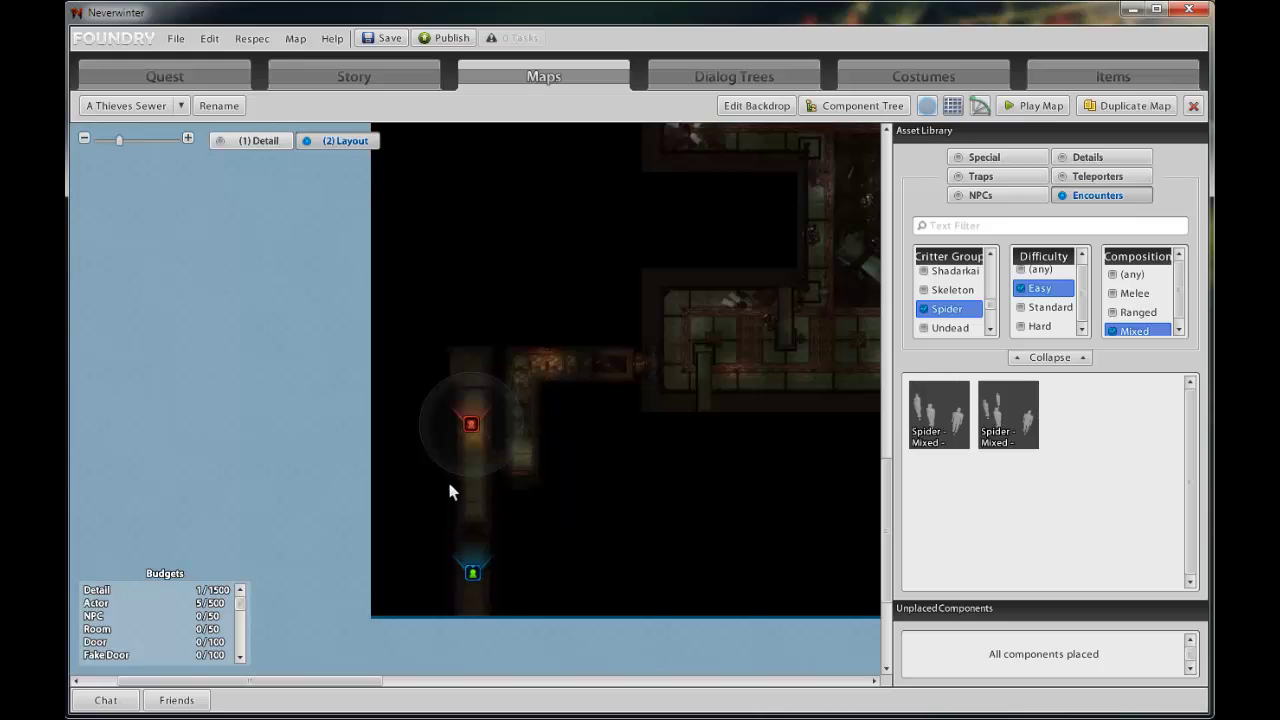
Step: Check the individual spiders' layout, rotate Spider Encounter 1 to face the spawn point and shift it slightly farther up the corridor
{"action": "scroll", "coordinate": [452, 485], "scroll_direction": "up", "scroll_amount": 2}
{"action": "left_click", "coordinate": [260, 141]}
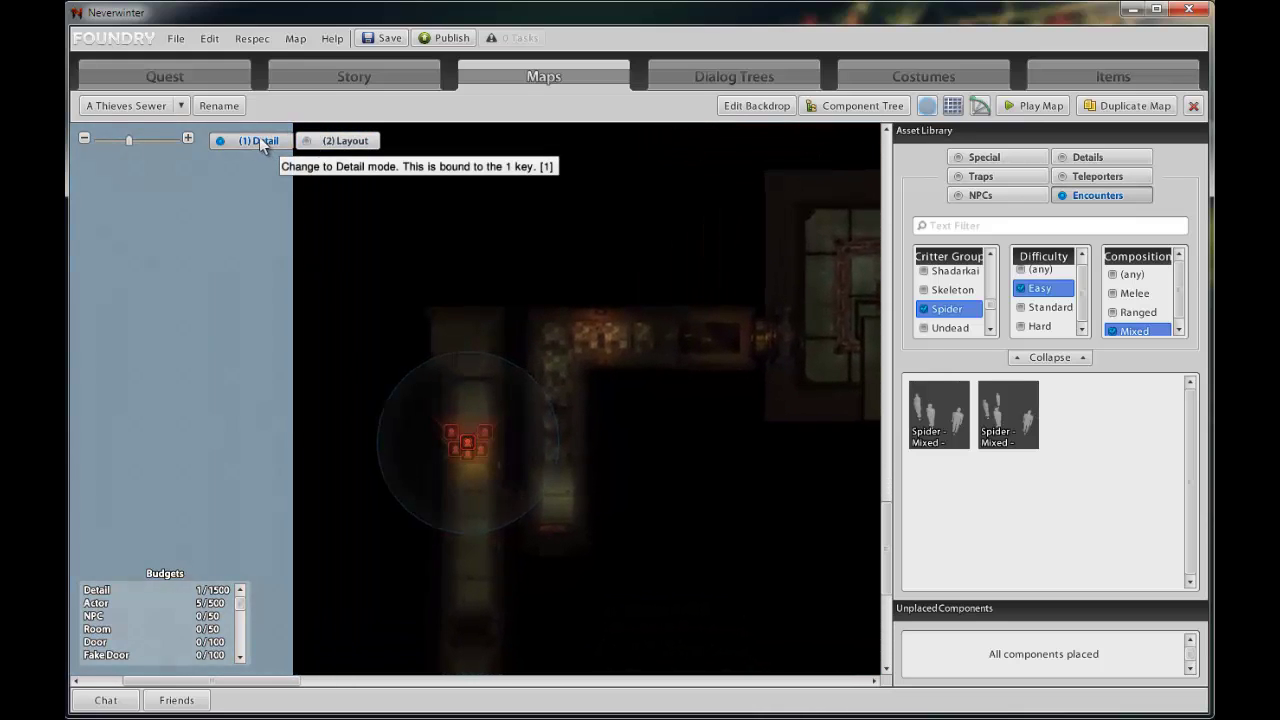
{"action": "scroll", "coordinate": [469, 517], "scroll_direction": "up", "scroll_amount": 2}
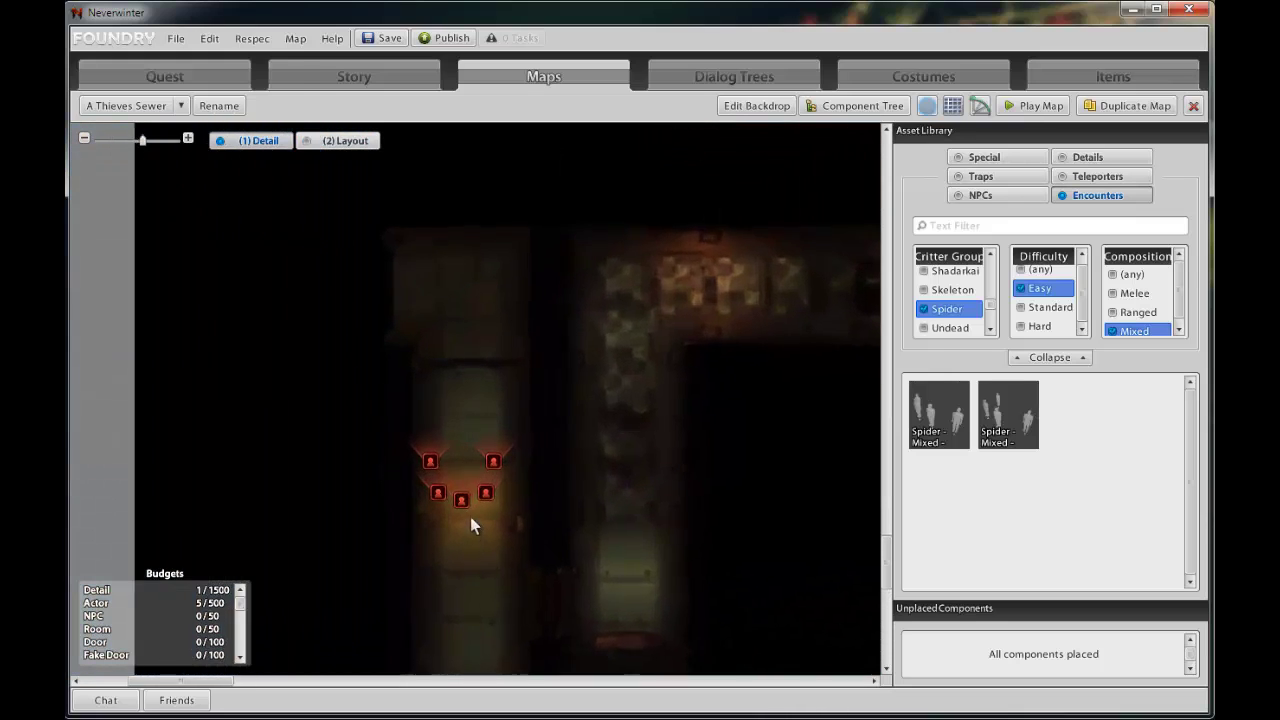
{"action": "left_click", "coordinate": [331, 141]}
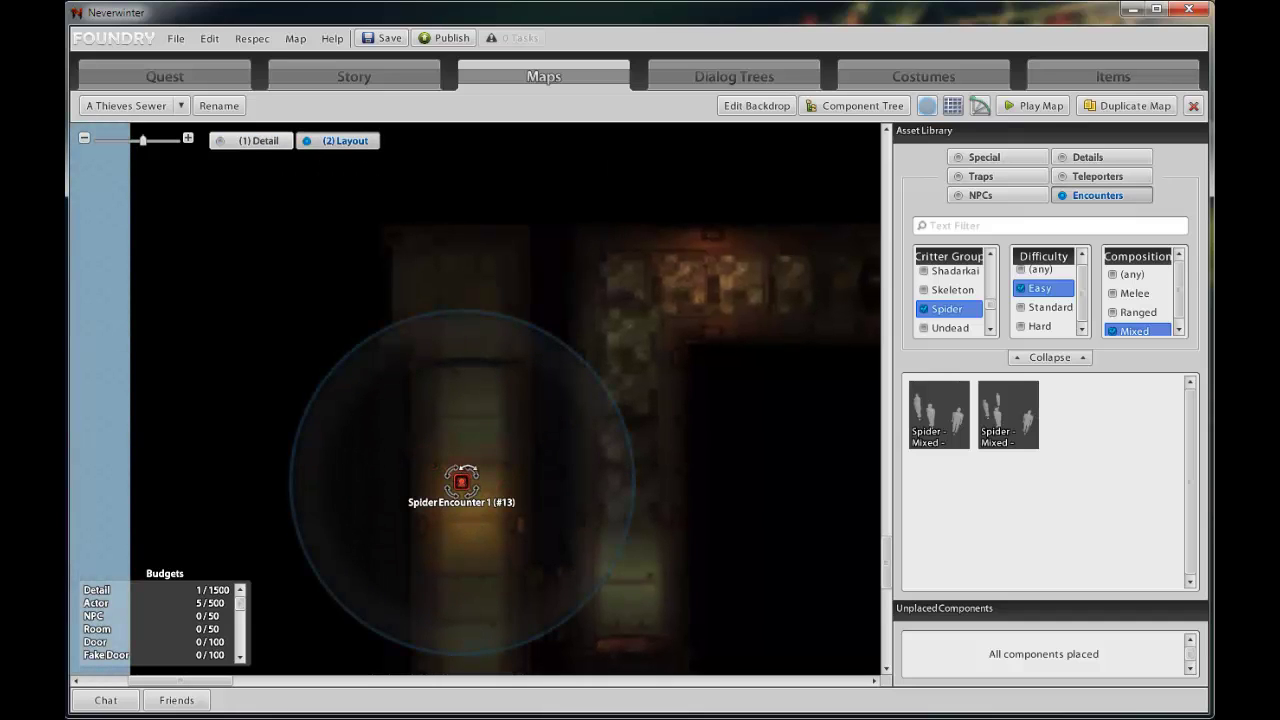
{"action": "left_click_drag", "start_coordinate": [473, 480], "coordinate": [471, 514]}
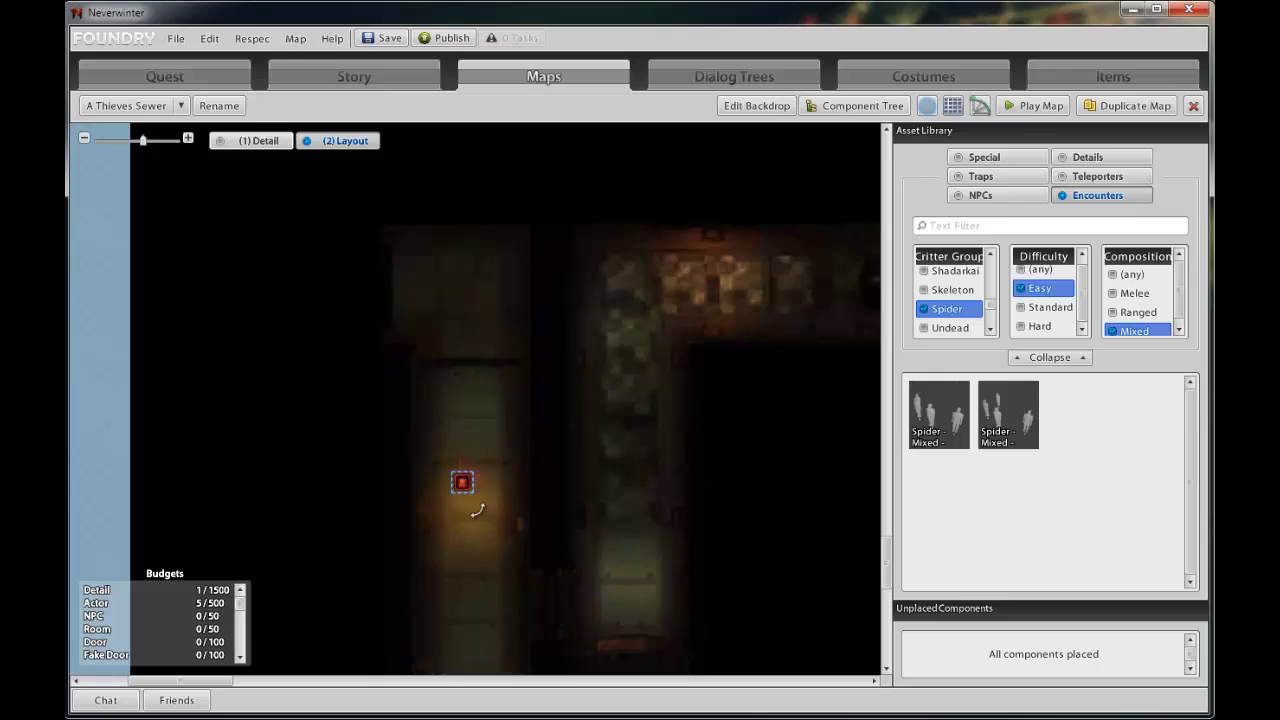
{"action": "left_click", "coordinate": [462, 484]}
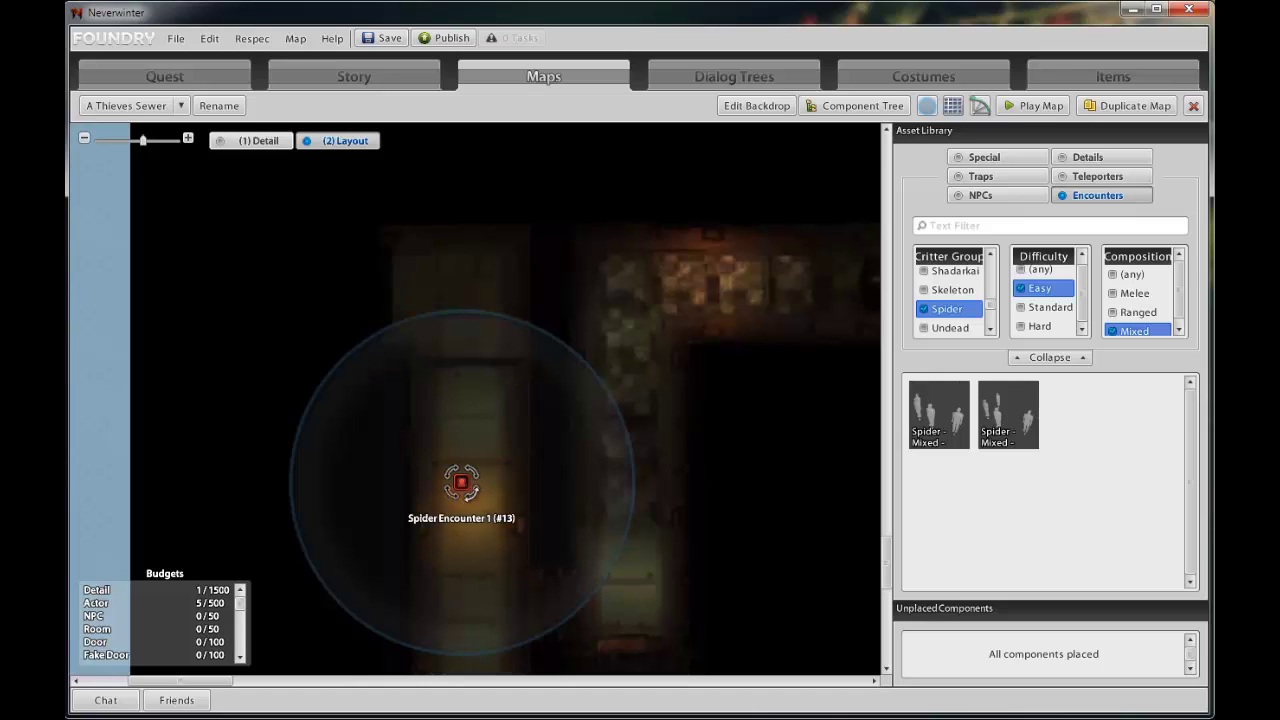
{"action": "mouse_move", "coordinate": [457, 485]}
{"action": "left_mouse_down"}
{"action": "mouse_move", "coordinate": [464, 397]}
{"action": "mouse_move", "coordinate": [461, 465]}
{"action": "left_mouse_up"}
Step: Reposition the individual spiders in Detail mode into a tighter, irregular cluster within the corridor
{"action": "left_click", "coordinate": [270, 145]}
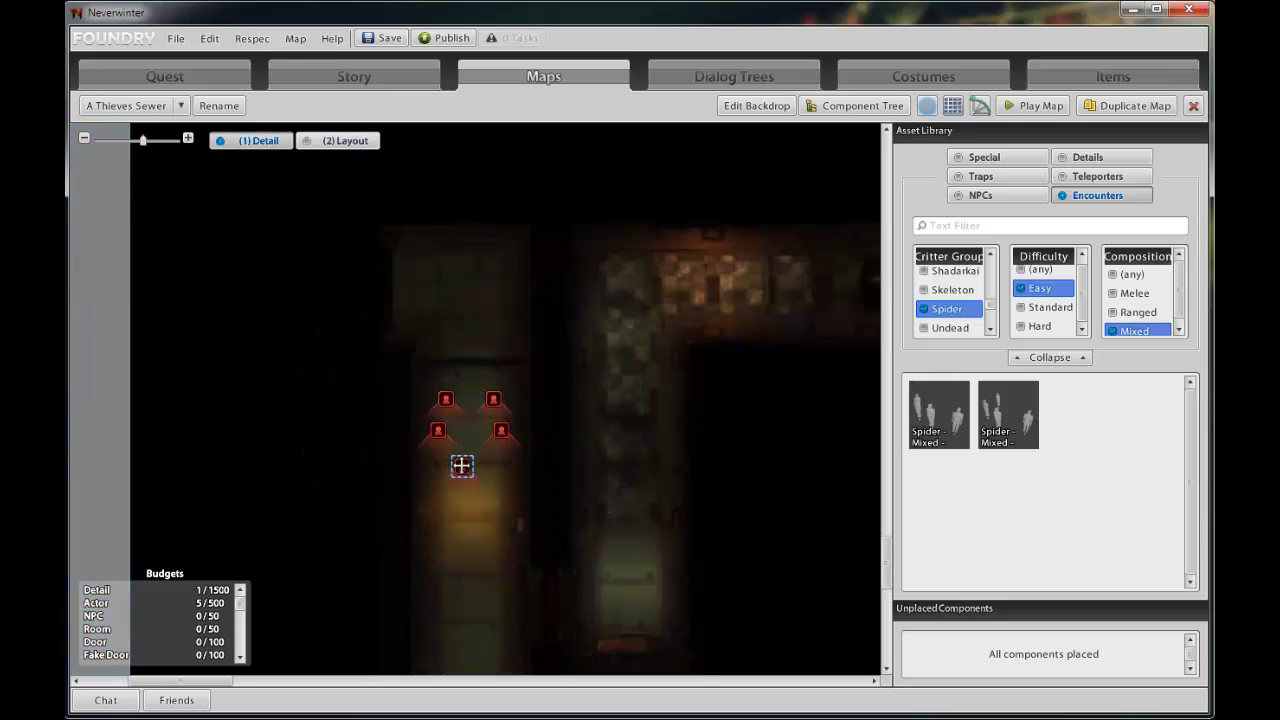
{"action": "mouse_move", "coordinate": [447, 399]}
{"action": "left_mouse_down"}
{"action": "mouse_move", "coordinate": [482, 416]}
{"action": "mouse_move", "coordinate": [454, 434]}
{"action": "mouse_move", "coordinate": [493, 458]}
{"action": "mouse_move", "coordinate": [486, 449]}
{"action": "left_mouse_up"}
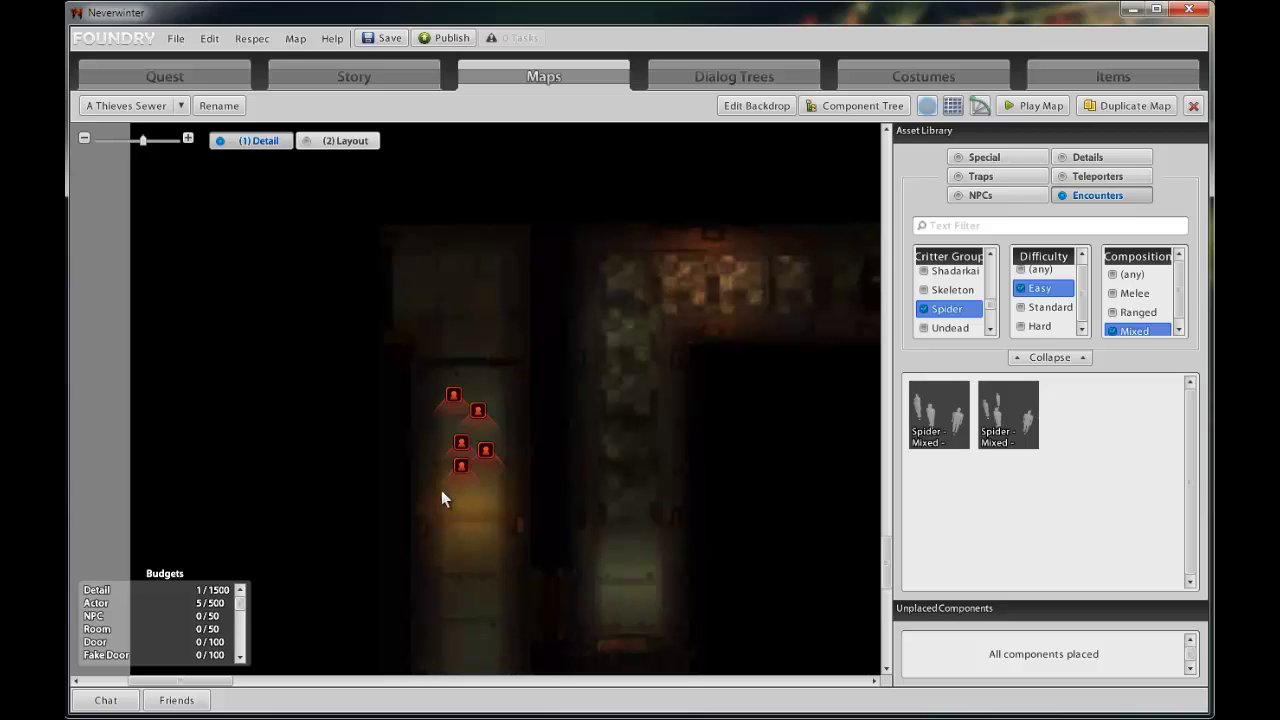
{"action": "scroll", "coordinate": [464, 550], "scroll_direction": "down", "scroll_amount": 3}
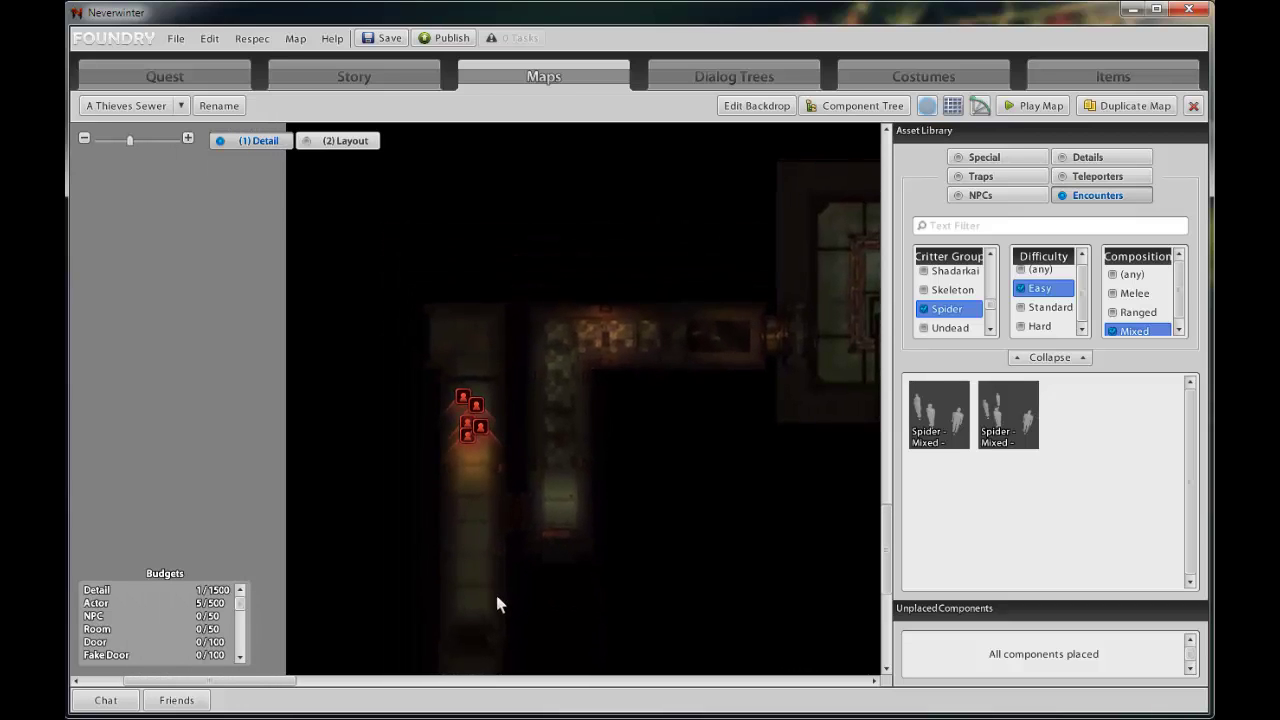
{"action": "left_click_drag", "start_coordinate": [495, 602], "coordinate": [513, 463]}
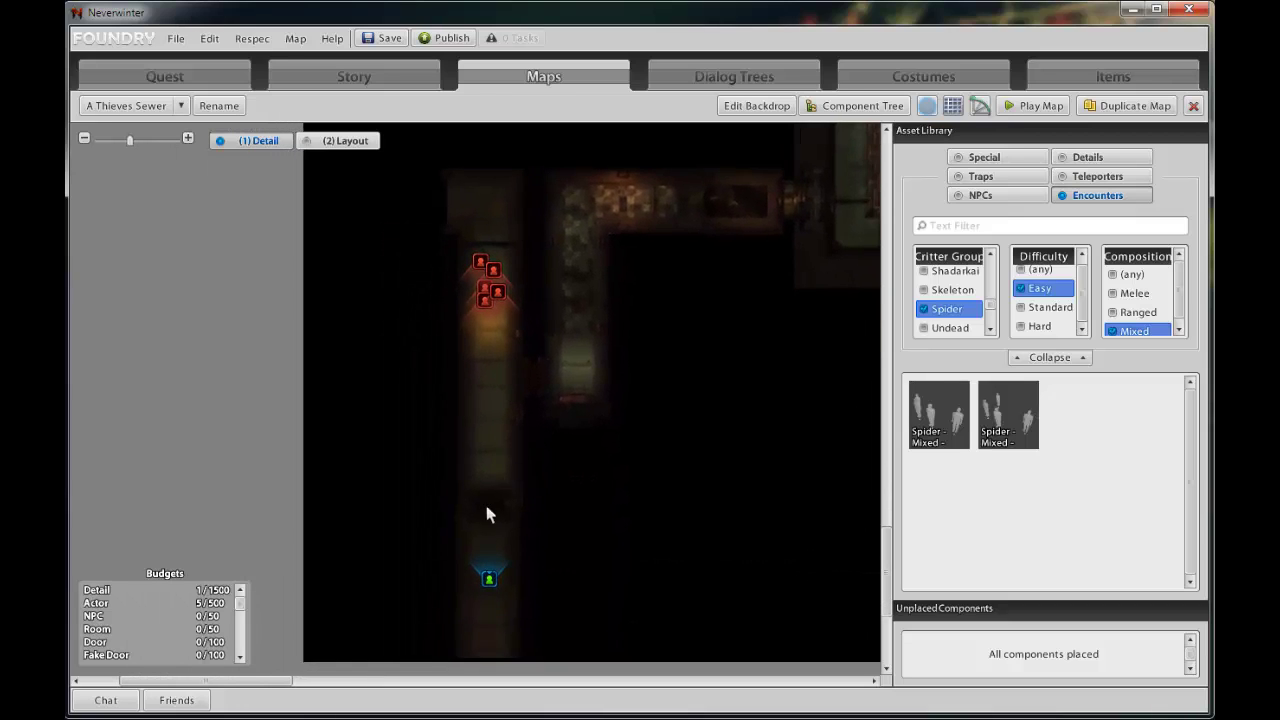
Step: Play the A Thieves Sewer map and walk the character up the corridor to the spider group
{"action": "left_click", "coordinate": [1033, 108]}
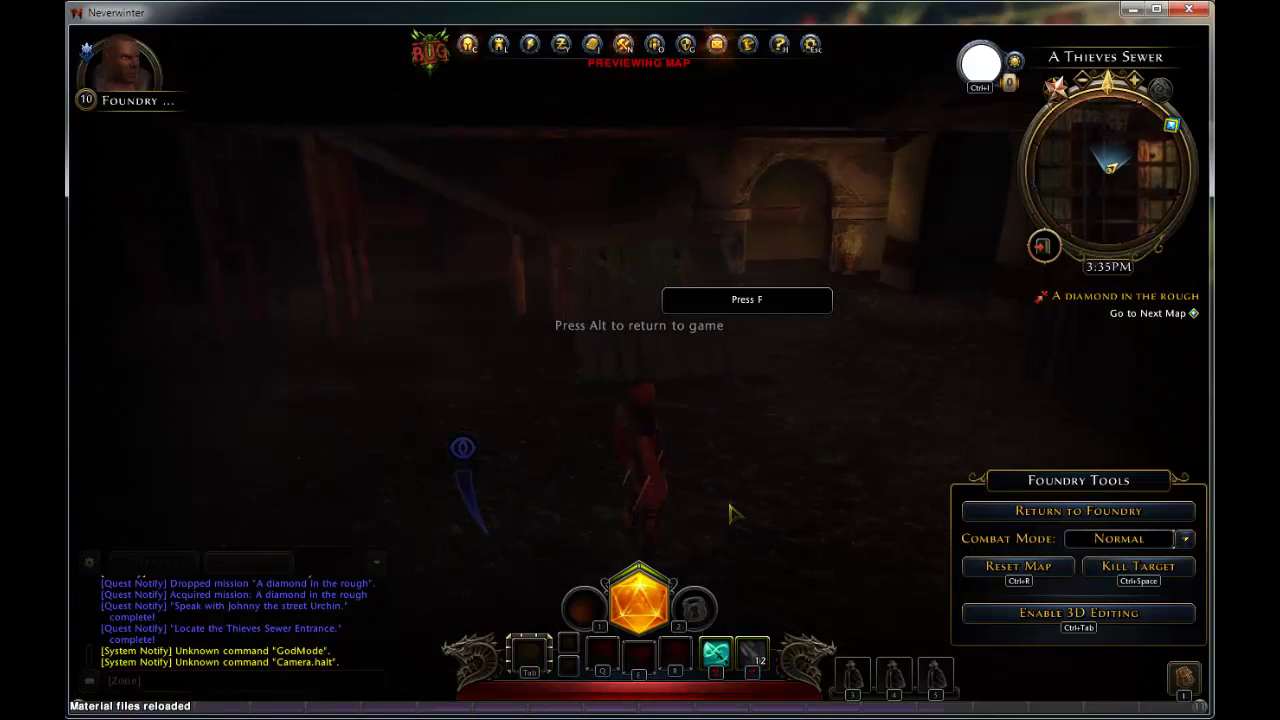
{"action": "key", "text": "alt"}
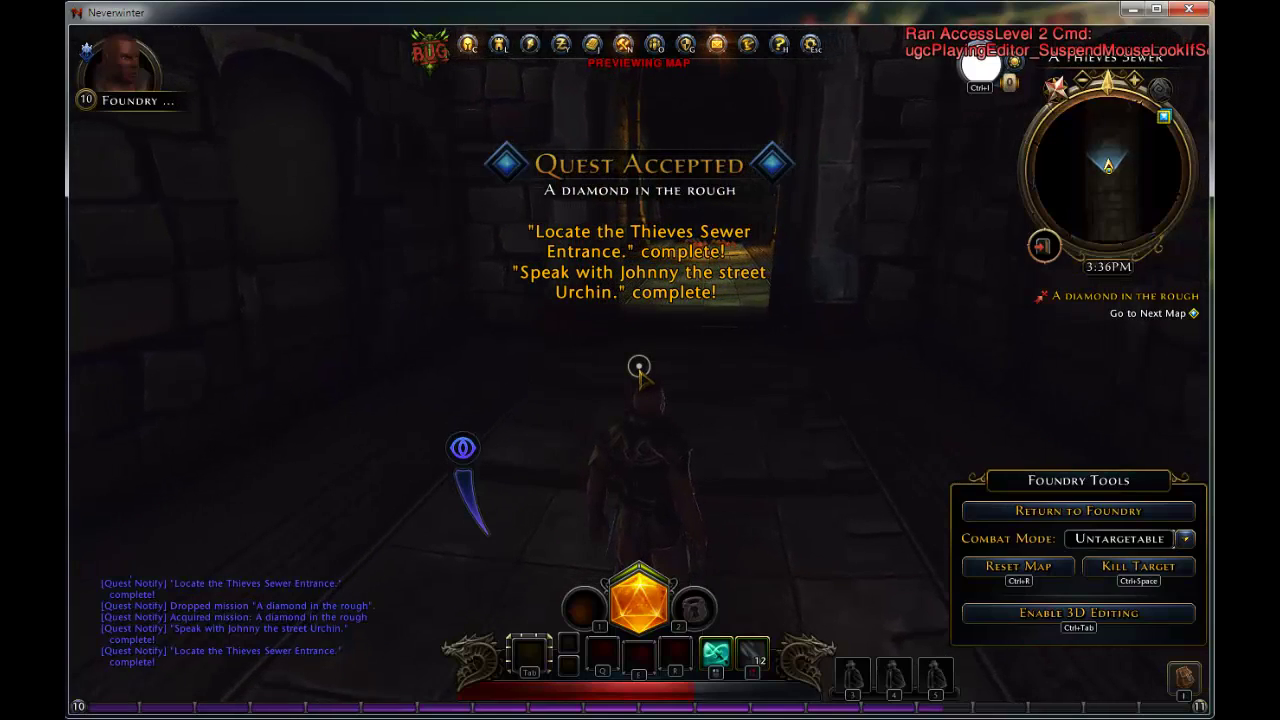
{"action": "key", "text": "w"}
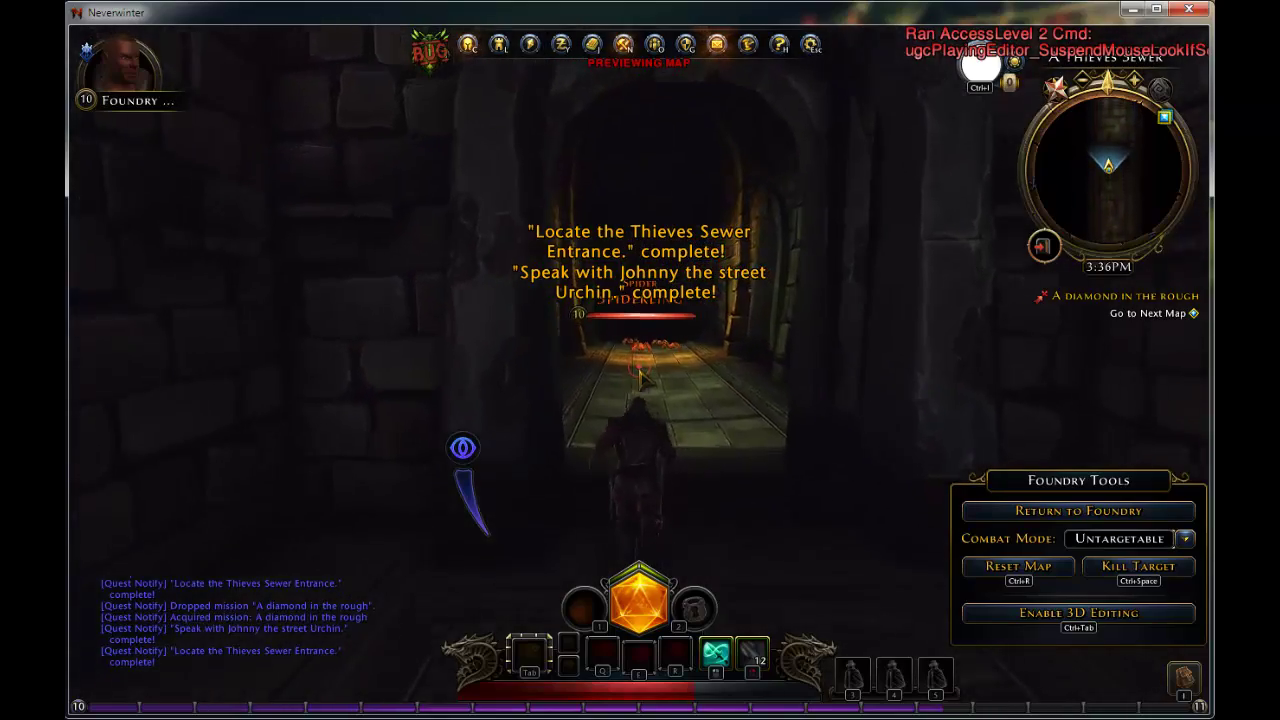
{"action": "key", "text": "w"}
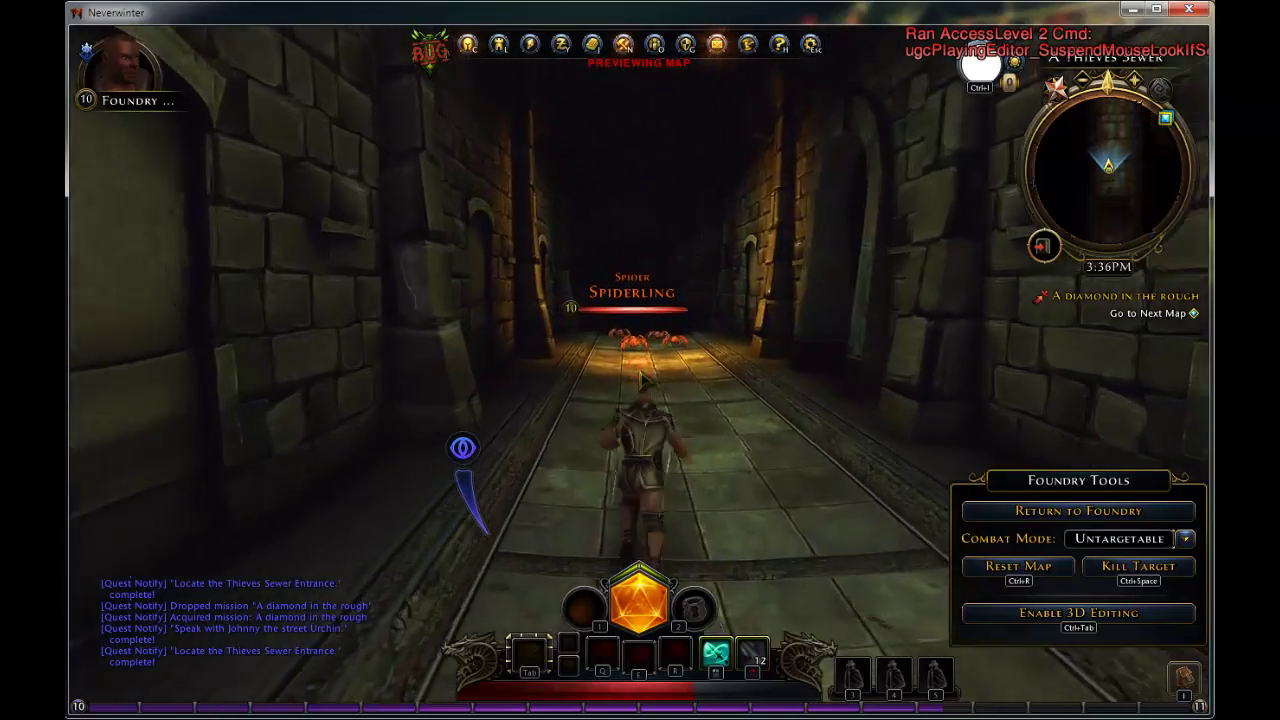
{"action": "key", "text": "w"}
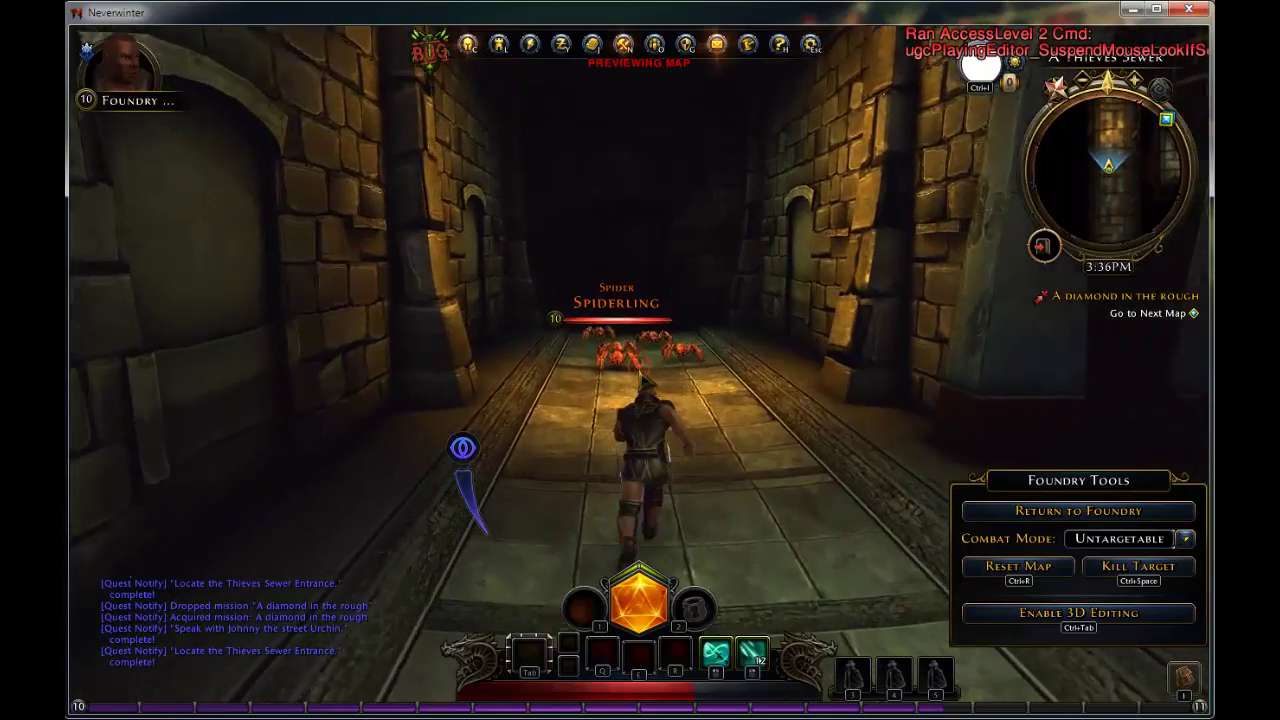
{"action": "key", "text": "w"}
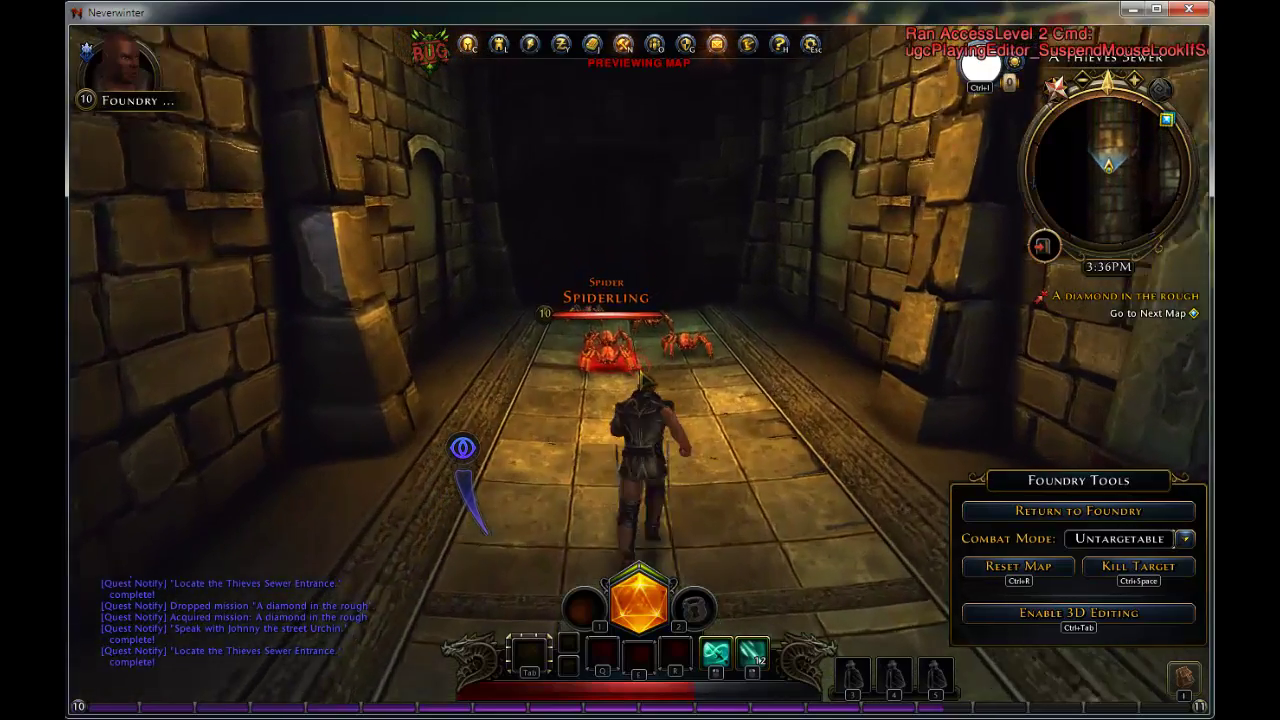
{"action": "key", "text": "w"}
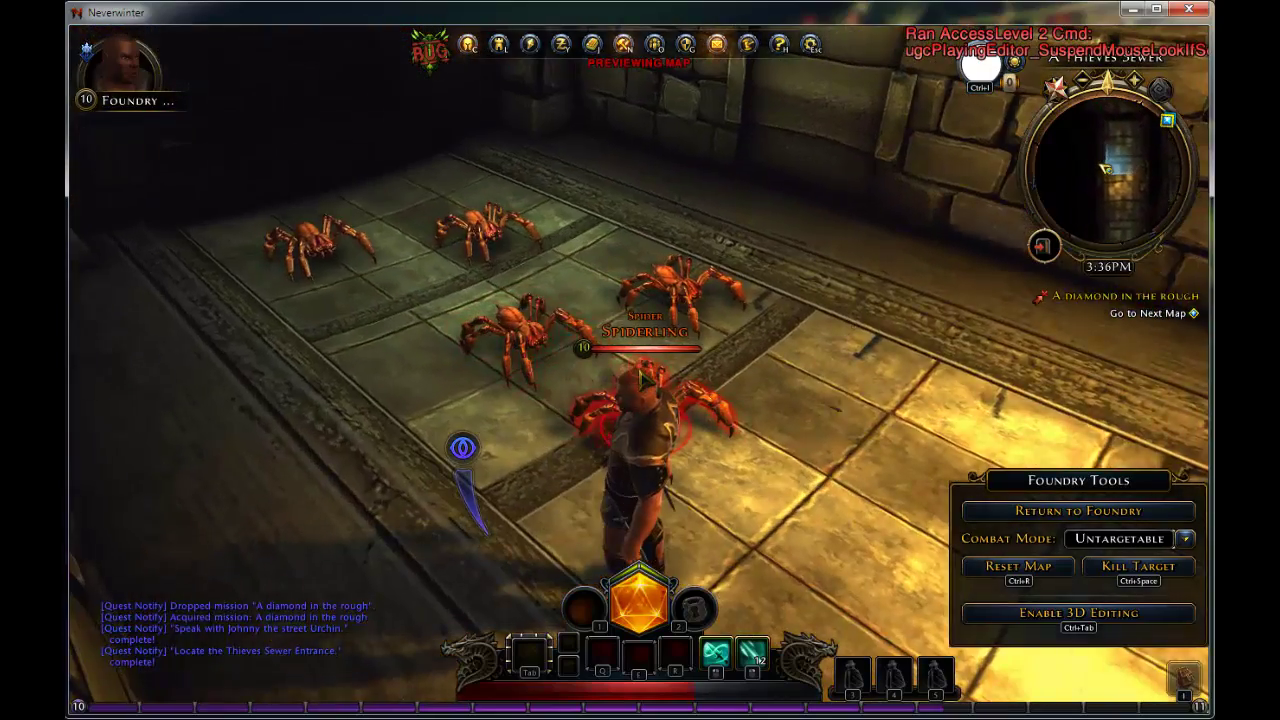
Step: Circle around the spiderlings in the map preview to examine their spacing and the direction they face
{"action": "key", "text": "d"}
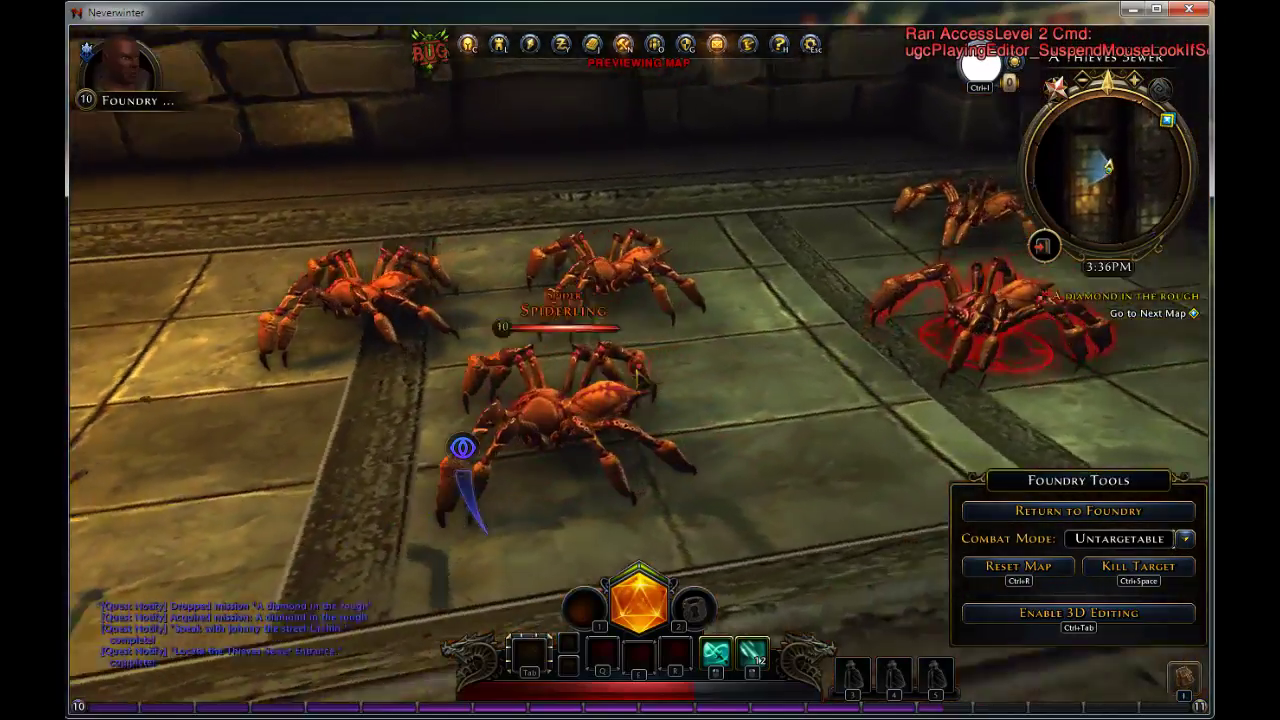
{"action": "key", "text": "d"}
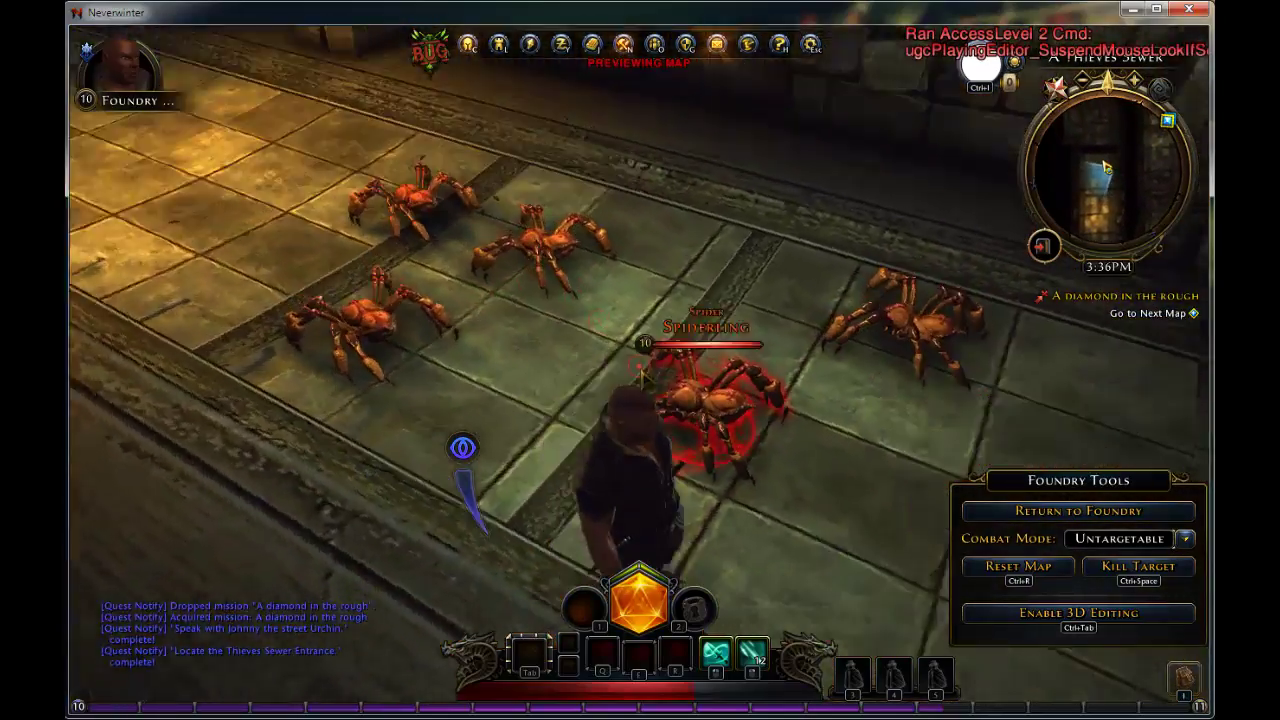
{"action": "key", "text": "w"}
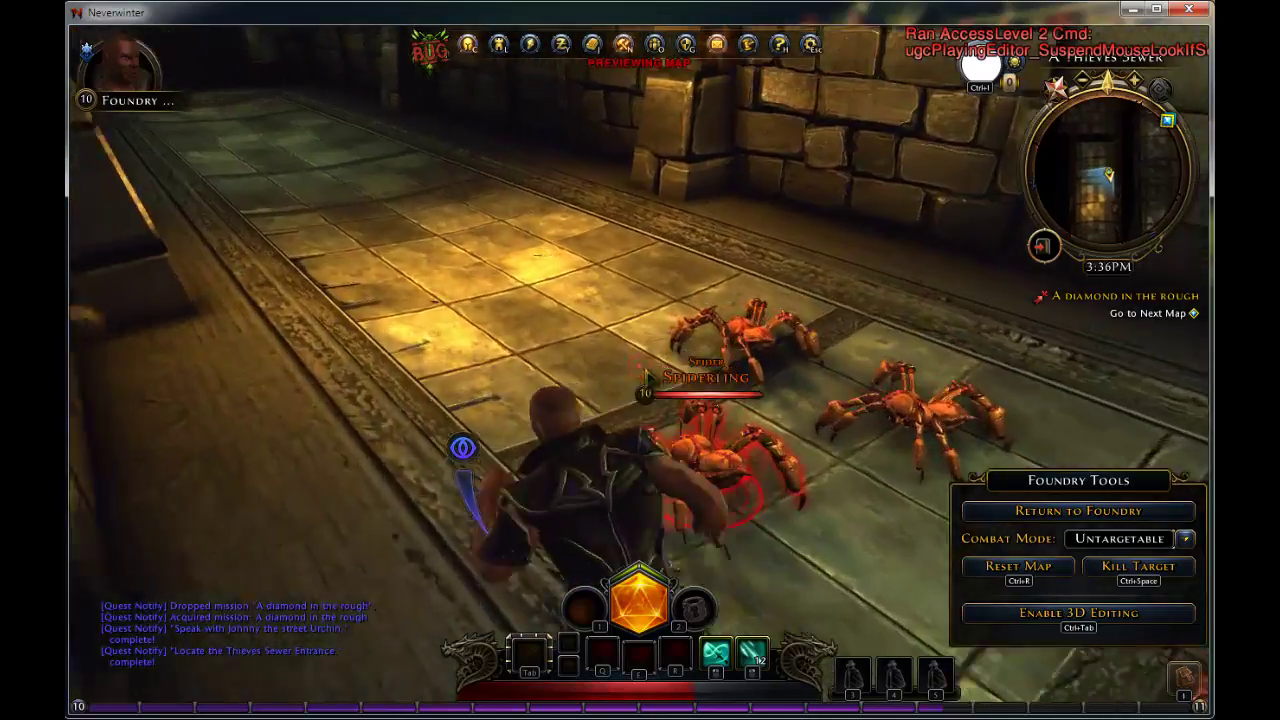
{"action": "key", "text": "a"}
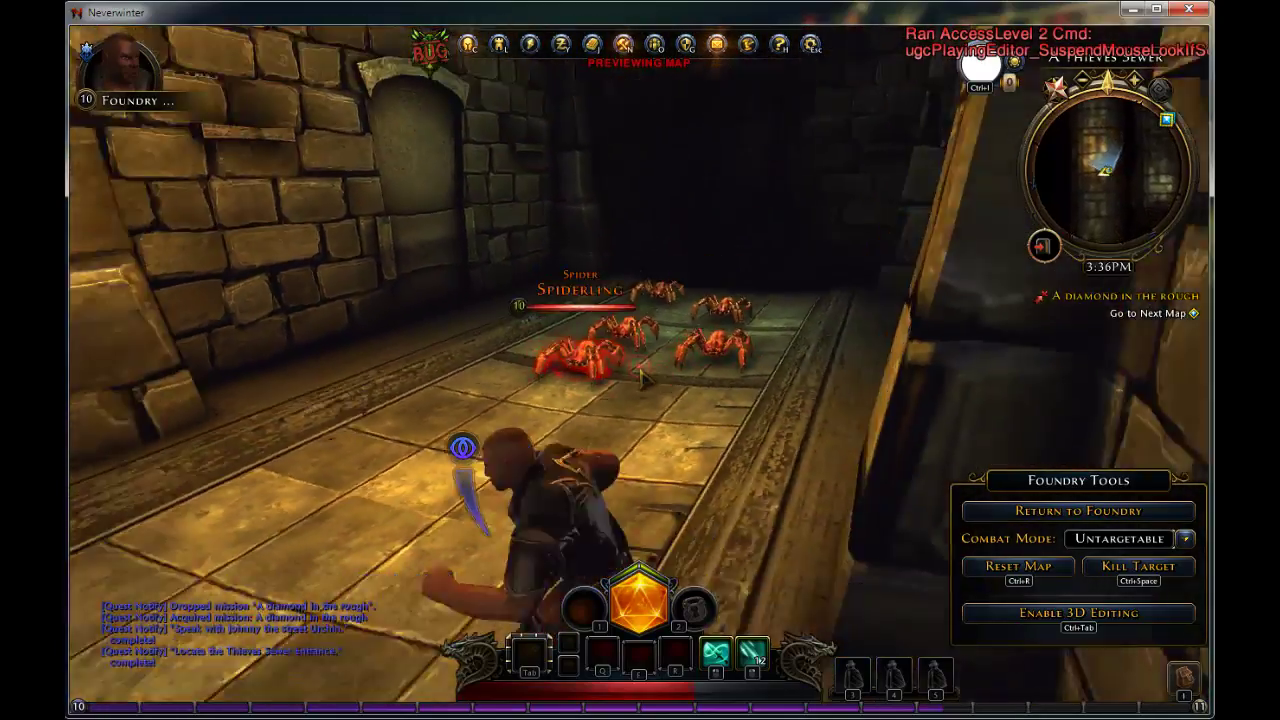
{"action": "key", "text": "a"}
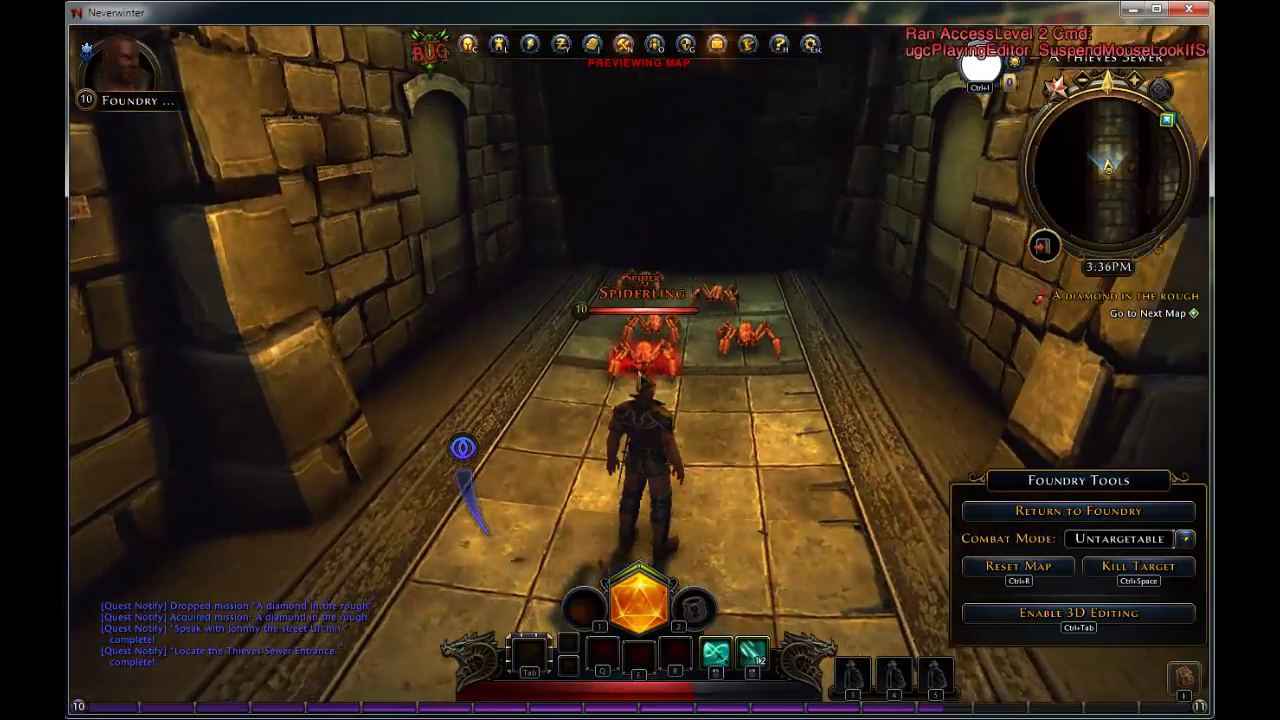
{"action": "key", "text": "a"}
{"action": "key", "text": "d"}
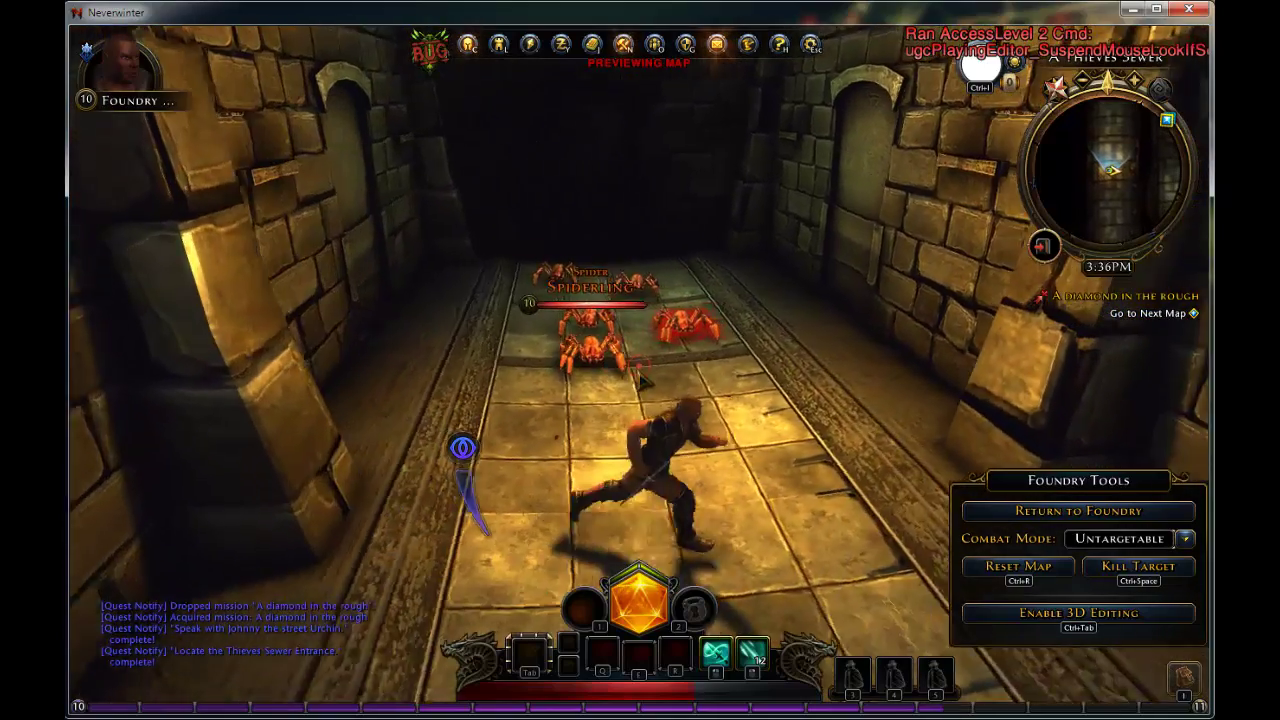
{"action": "key", "text": "w"}
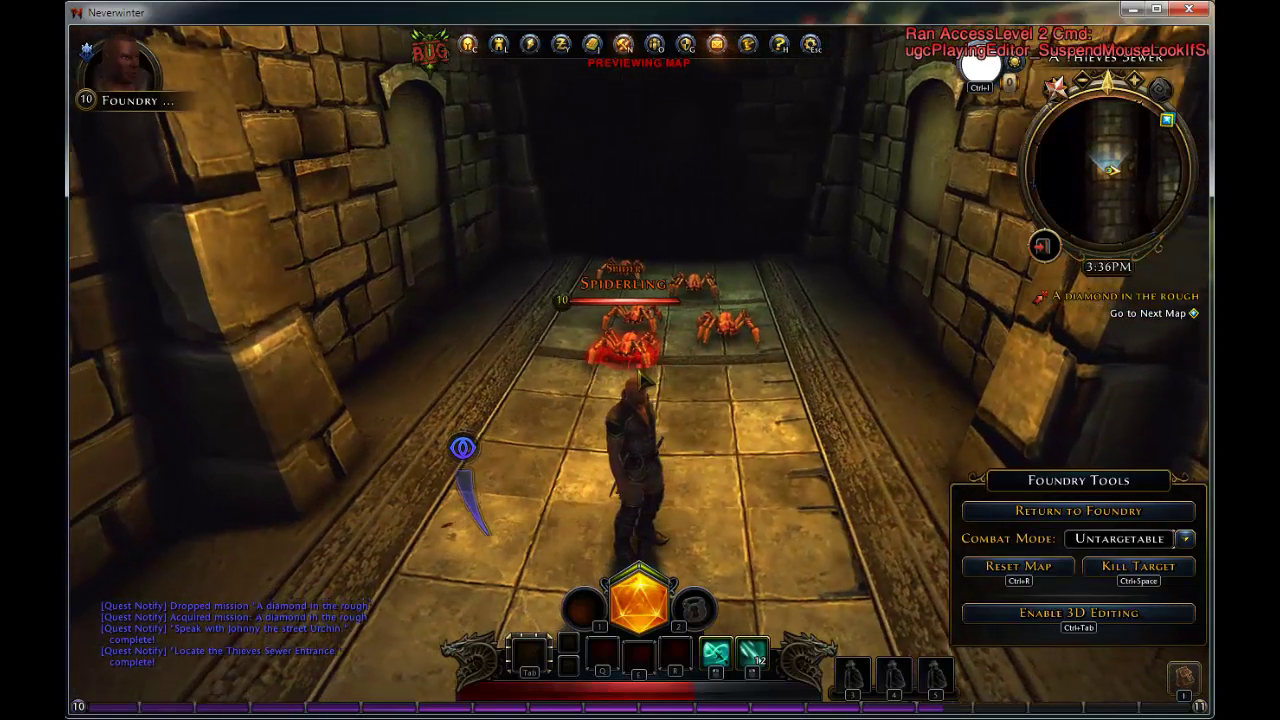
{"action": "key", "text": "s"}
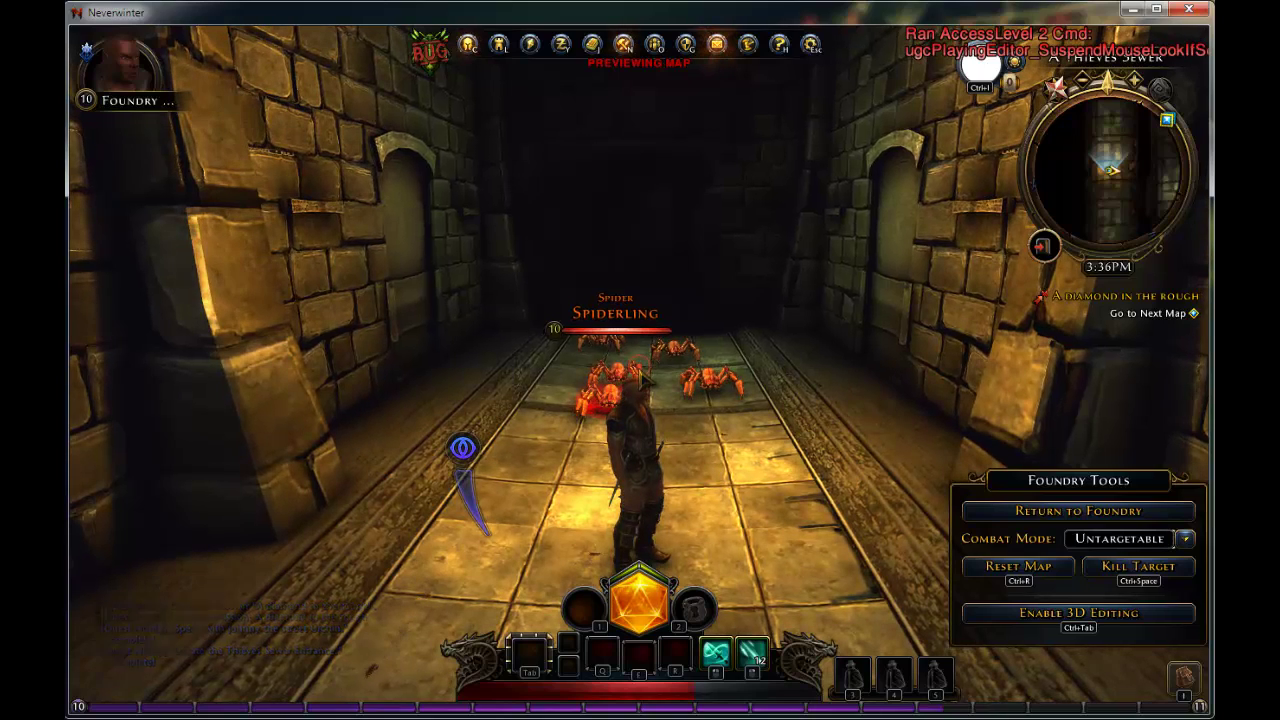
Step: Leave the map preview and return to the Foundry editor
{"action": "key", "text": "alt"}
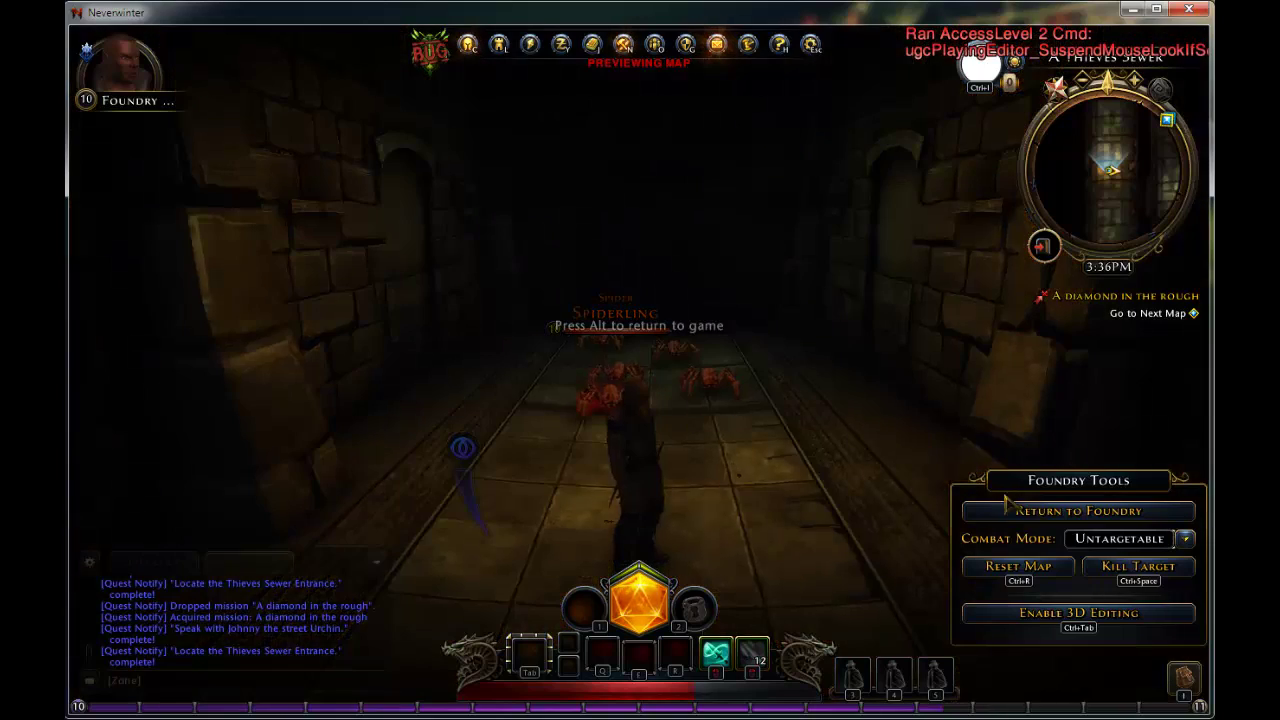
{"action": "left_click", "coordinate": [1046, 510]}
{"action": "left_click", "coordinate": [710, 406]}
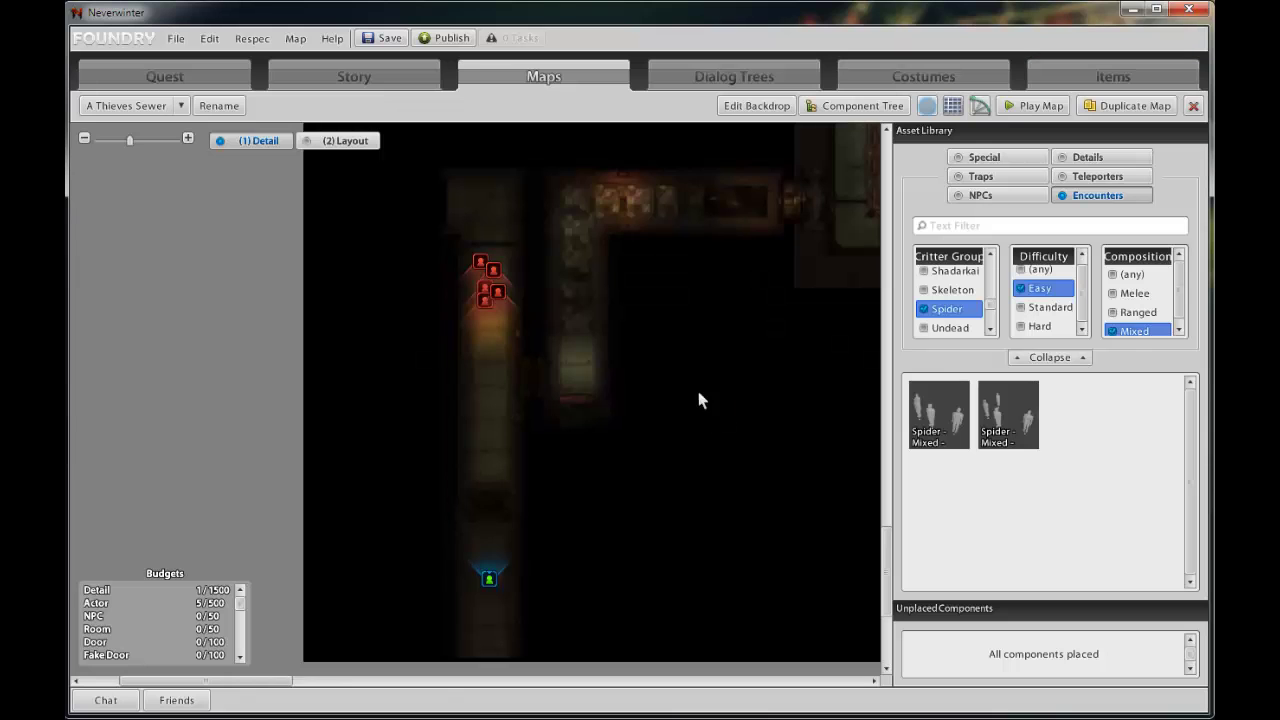
Step: Name the frontmost spiderling Mr Spider and set its group name to Spider Group Name (Spider group)
{"action": "left_click", "coordinate": [485, 305]}
{"action": "left_click", "coordinate": [322, 281]}
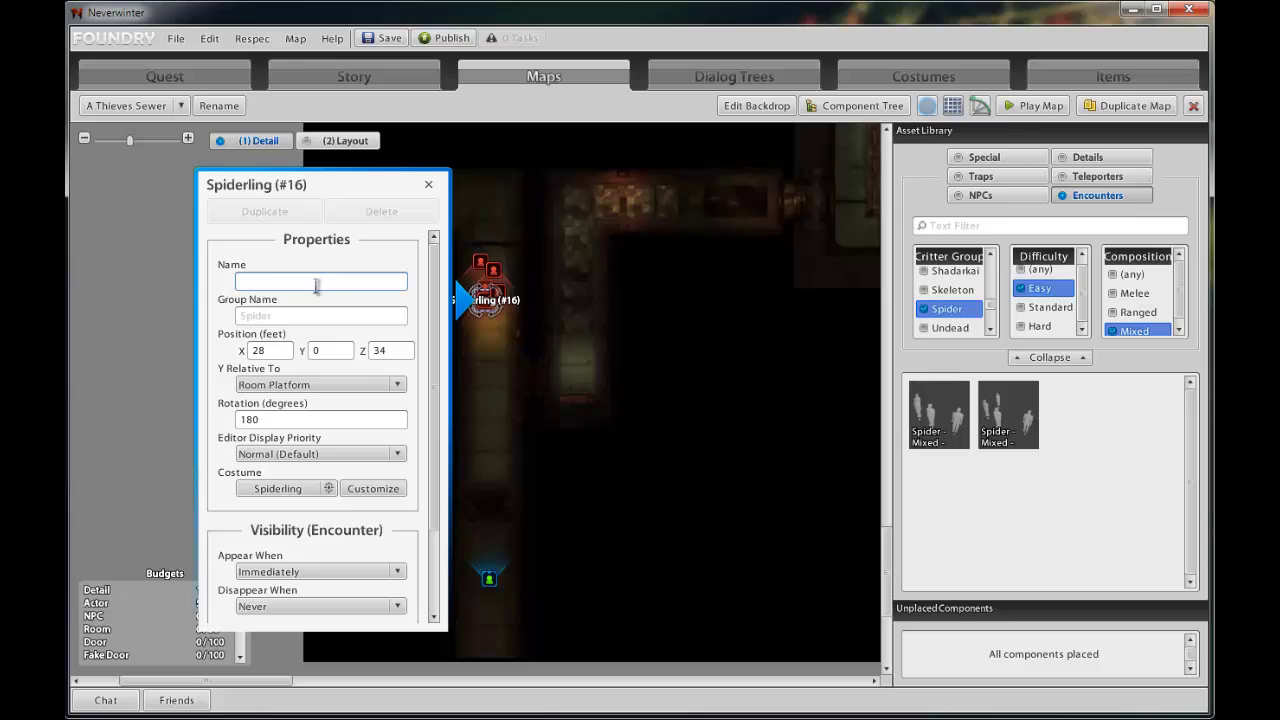
{"action": "type", "text": "Mr Spider"}
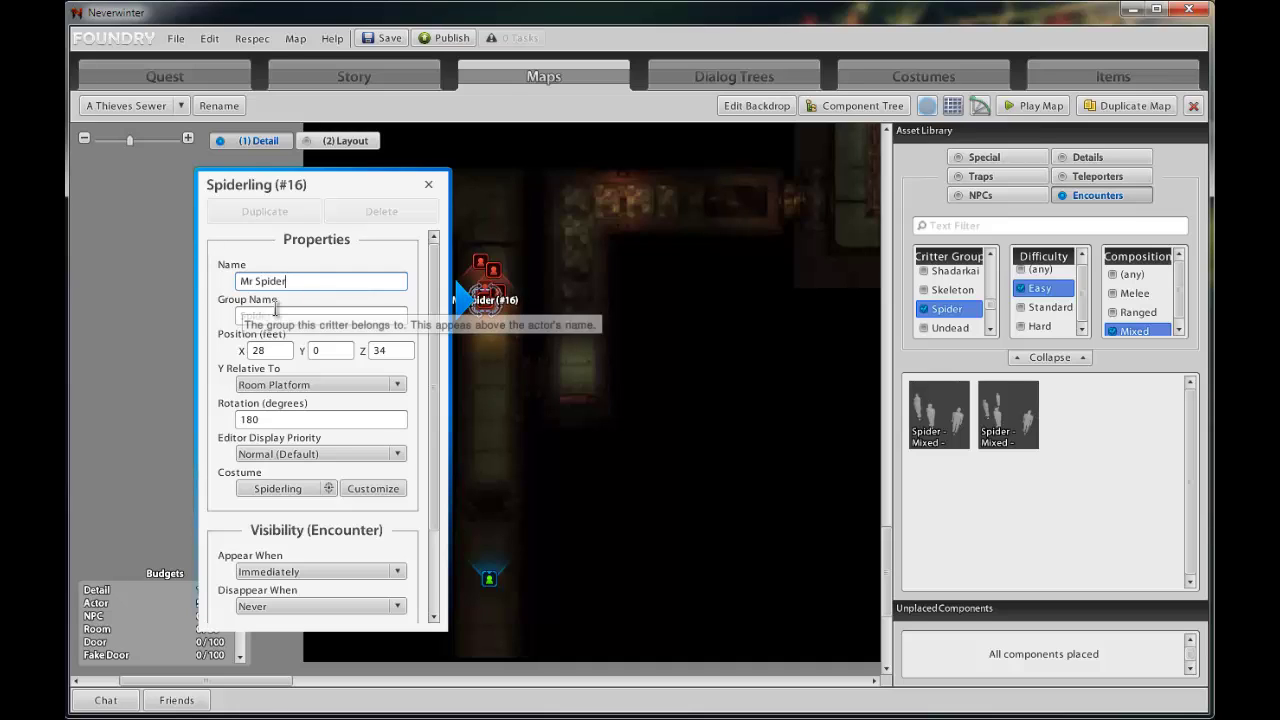
{"action": "left_click", "coordinate": [288, 316]}
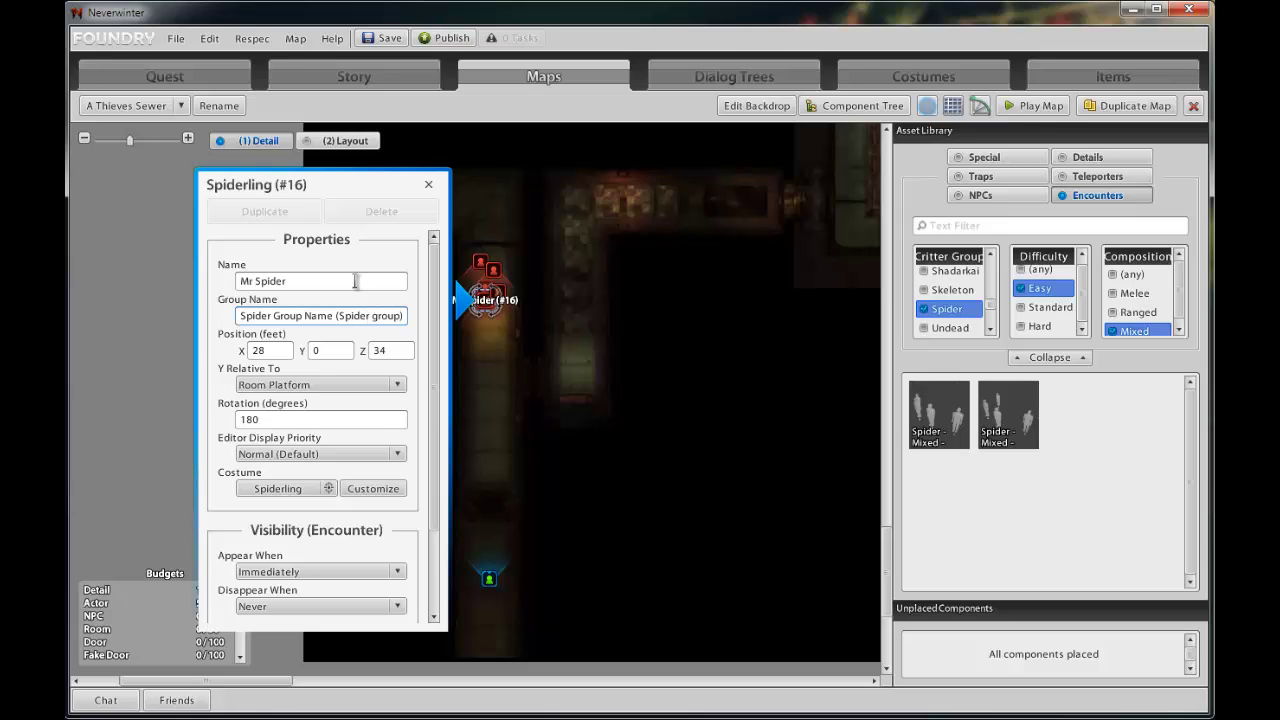
{"action": "left_click", "coordinate": [357, 283]}
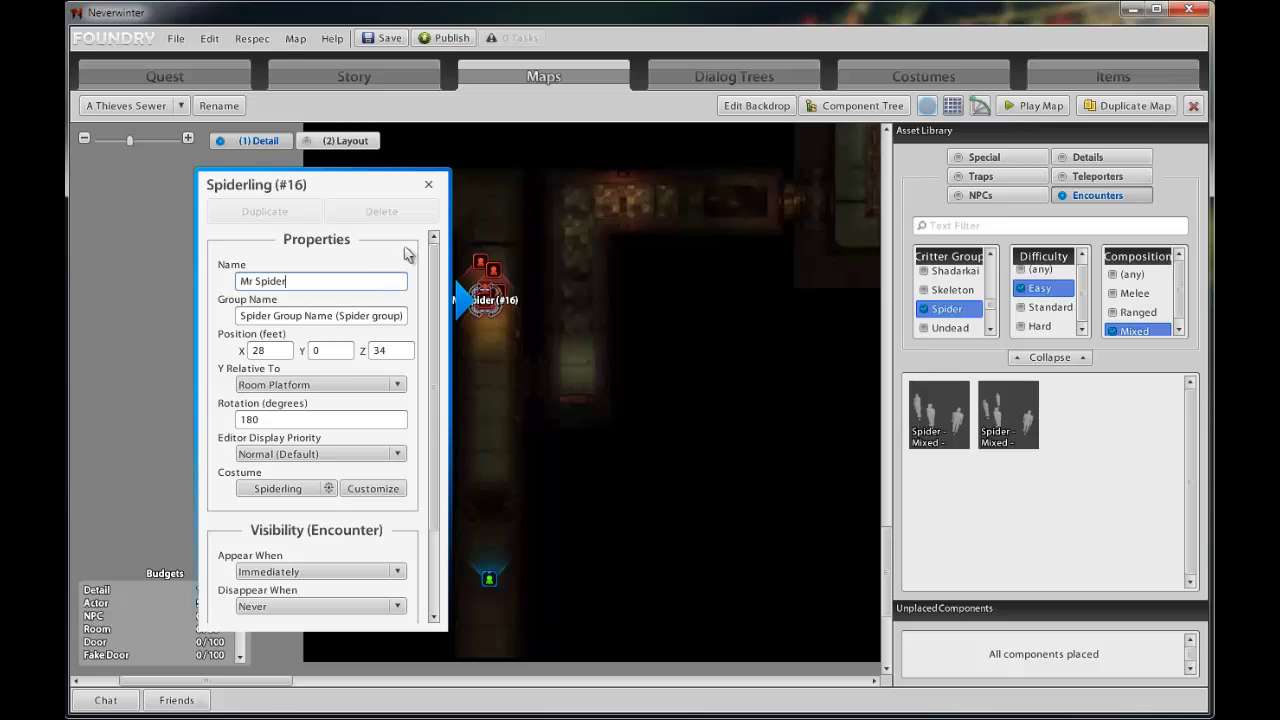
{"action": "left_click", "coordinate": [430, 185]}
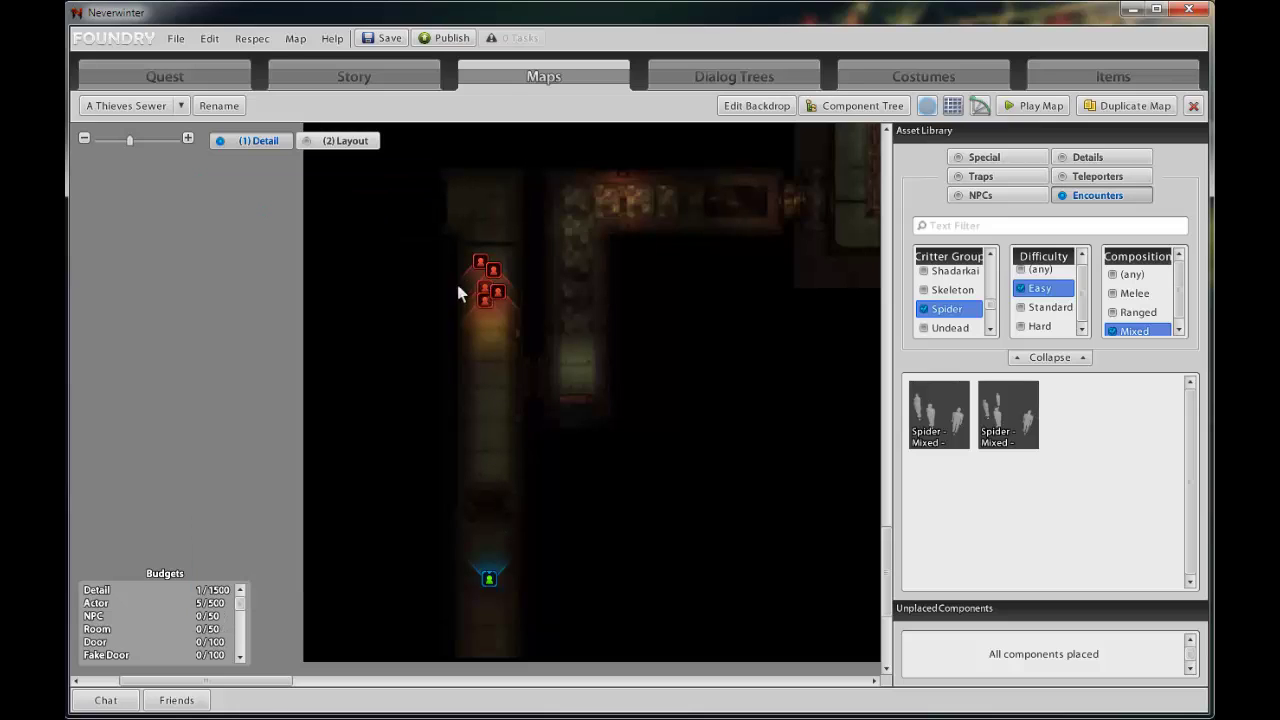
Step: Play the map, reset it, and walk up to the spiders to check the custom name and group name shown above the frontmost one
{"action": "left_click", "coordinate": [1024, 110]}
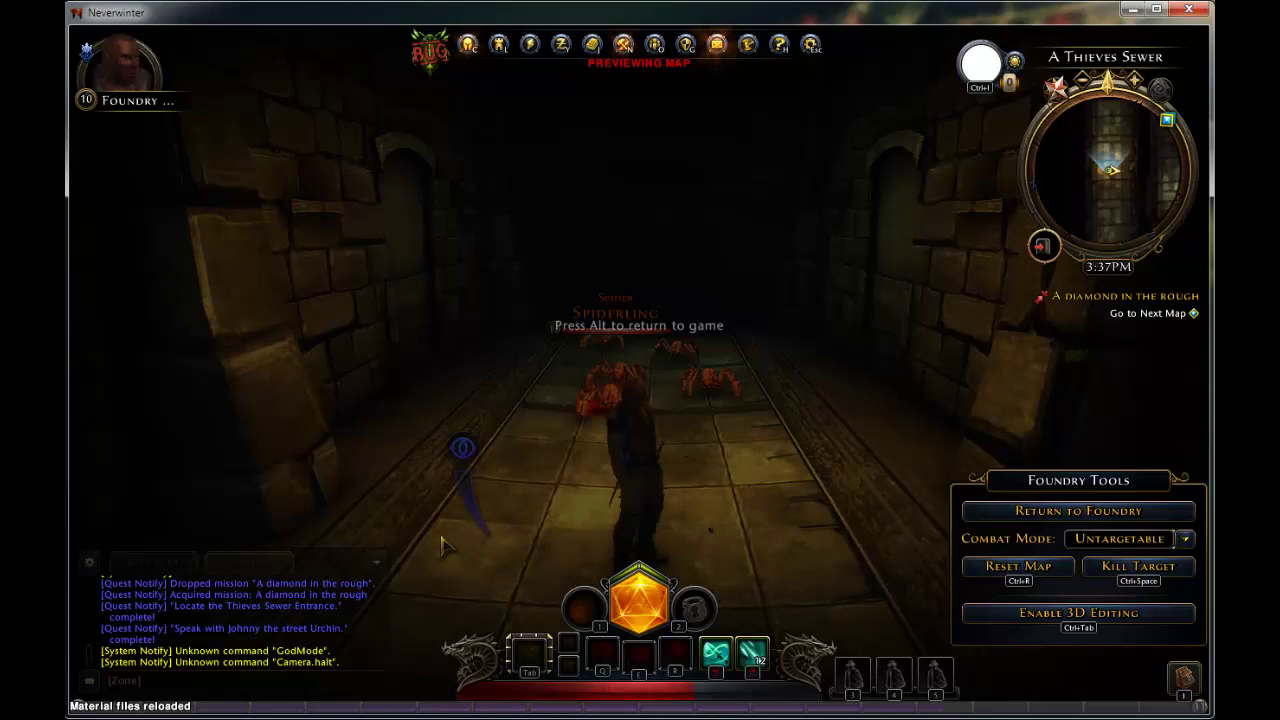
{"action": "key", "text": "alt"}
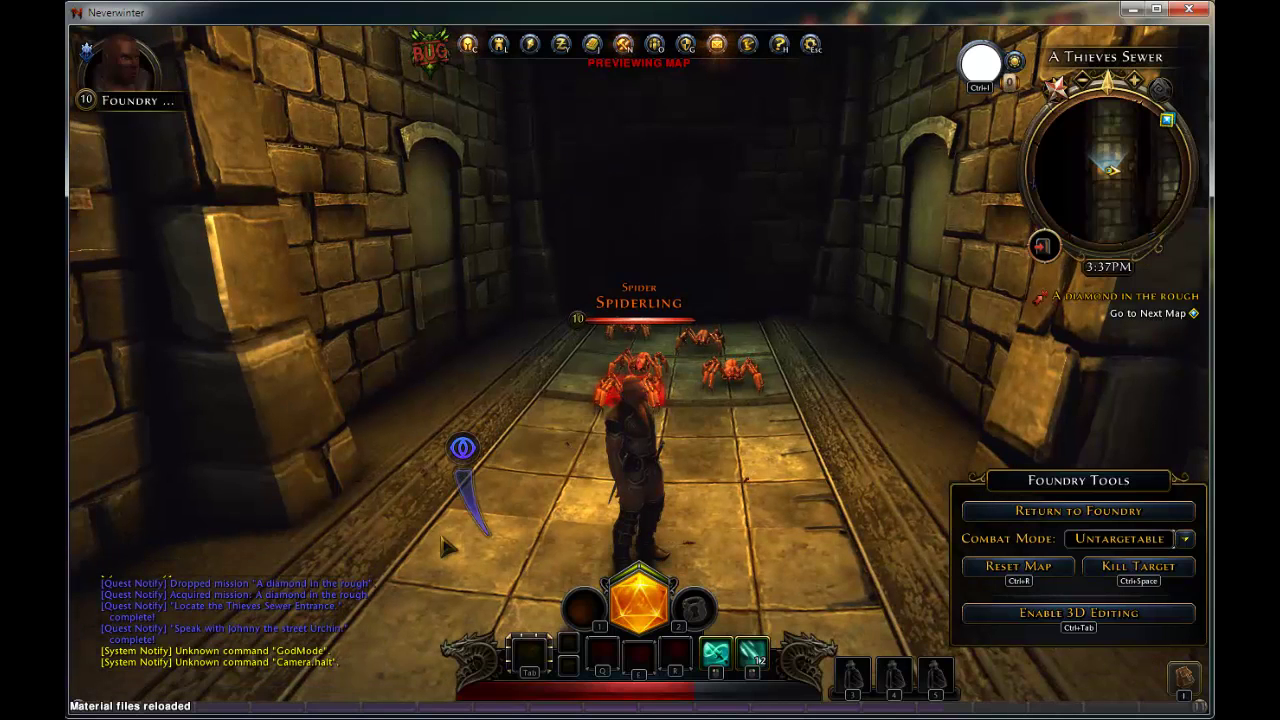
{"action": "key", "text": "ctrl+r"}
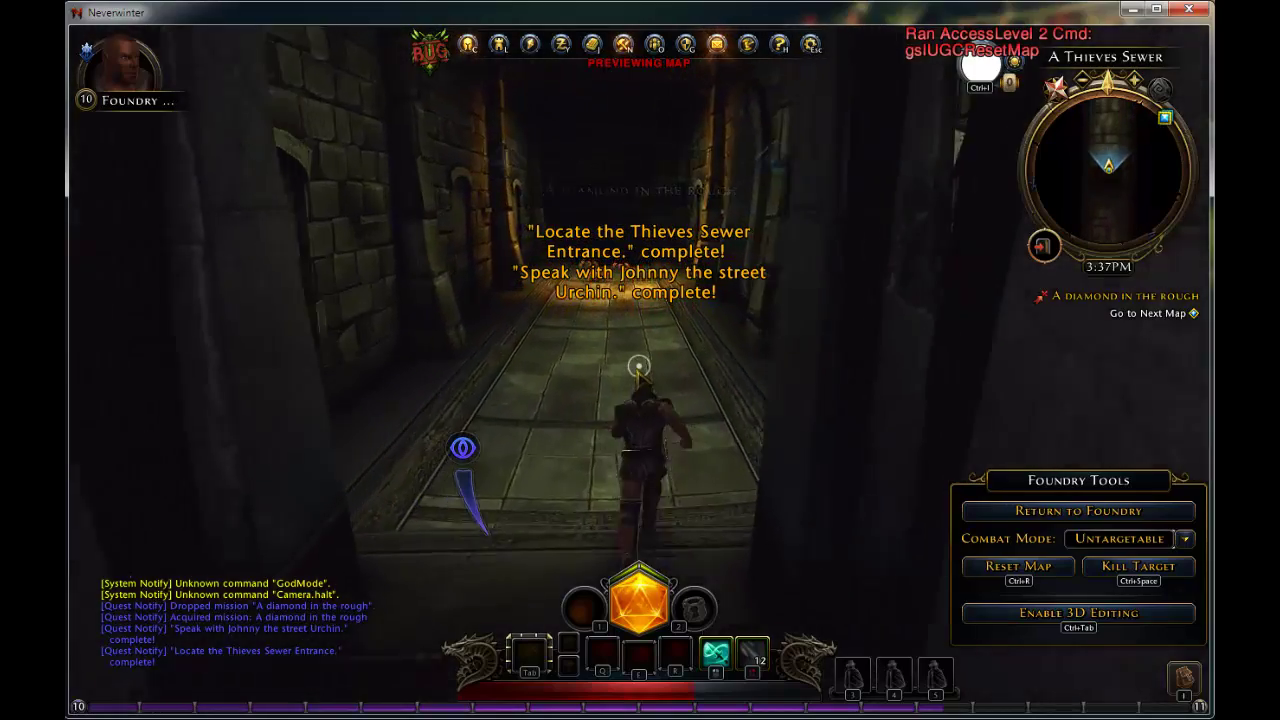
{"action": "key", "text": "w"}
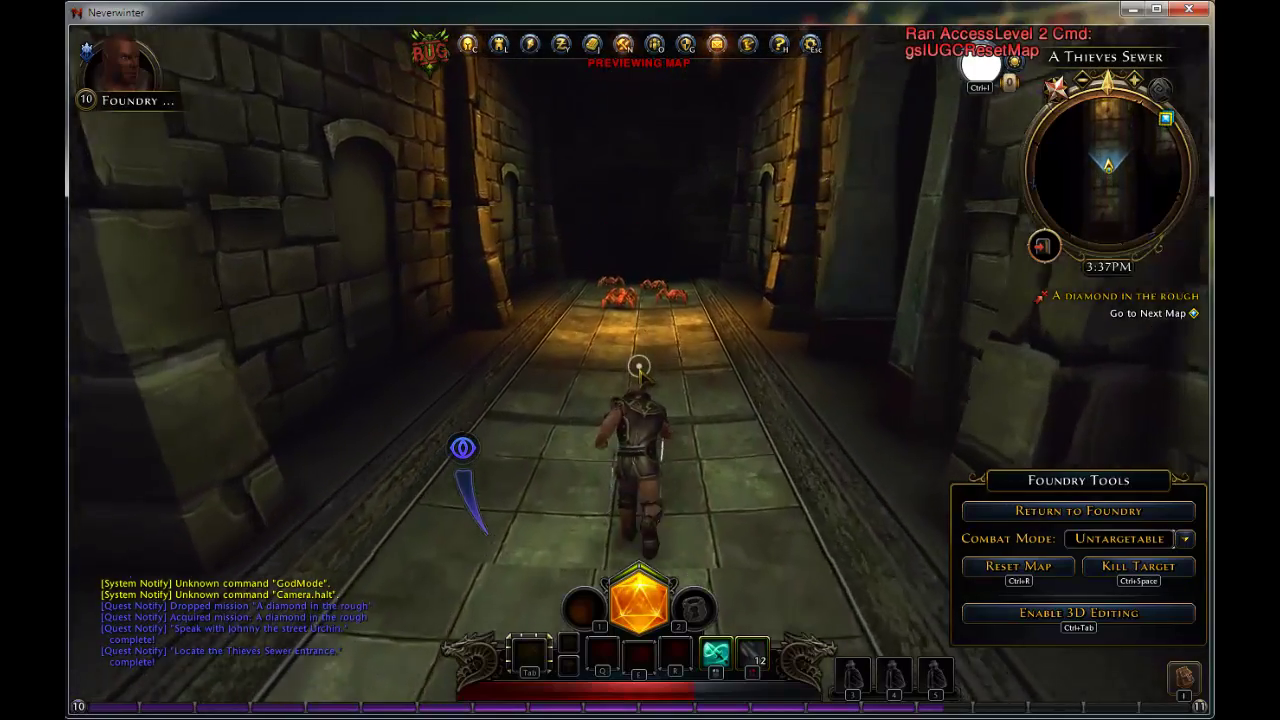
{"action": "key", "text": "w"}
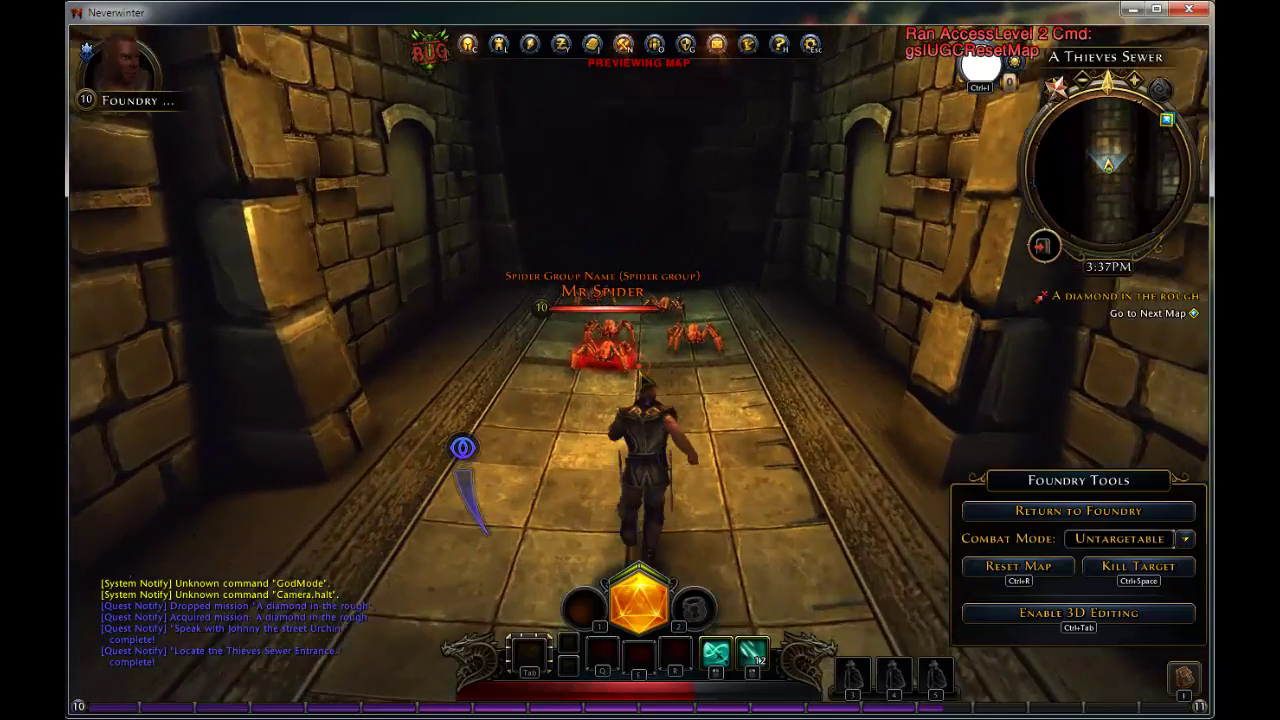
{"action": "key", "text": "w"}
{"action": "key", "text": "d"}
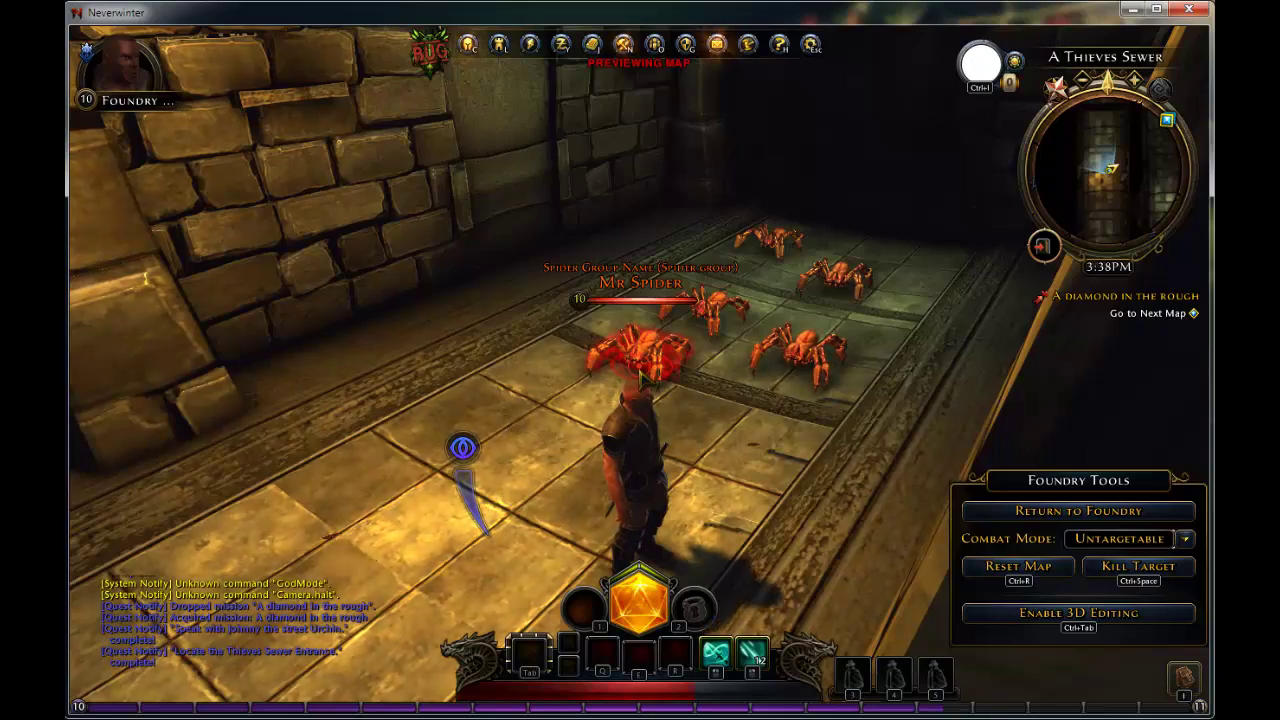
{"action": "key", "text": "a"}
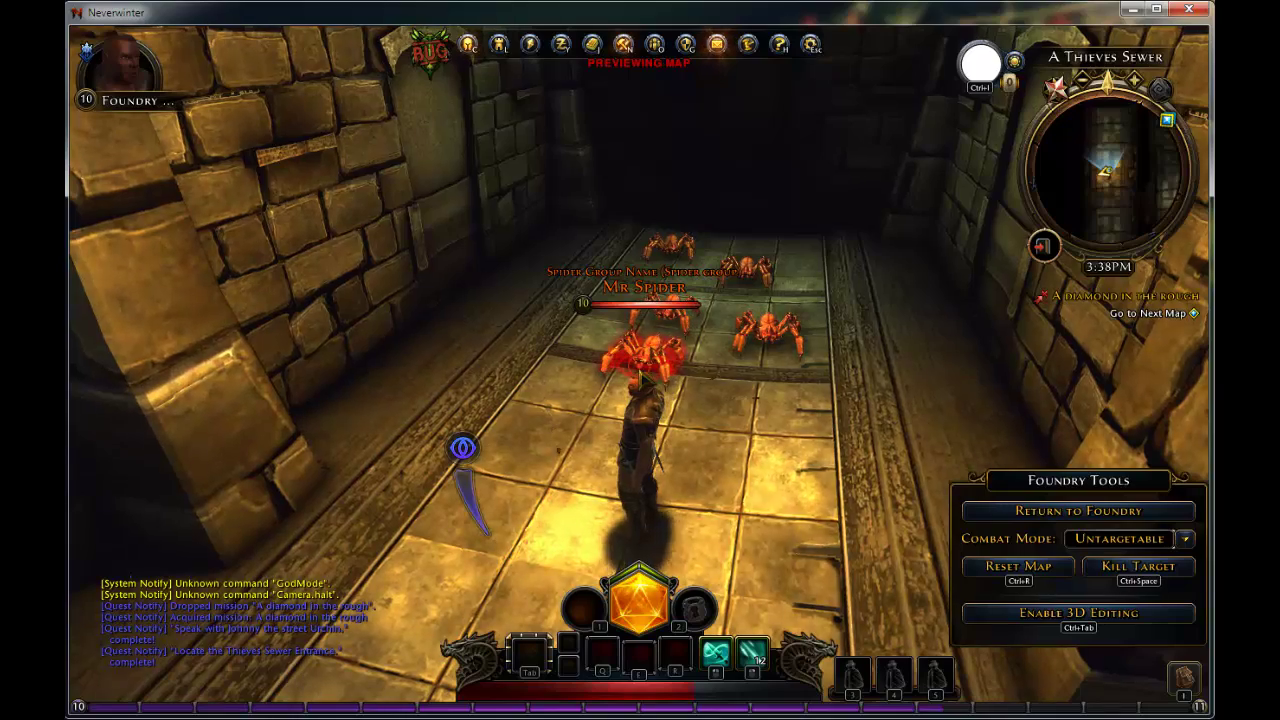
Step: Hide the interface, then quit the previewed quest and go back to the Foundry editor
{"action": "key", "text": "ctrl+alt+F12"}
{"action": "key", "text": "Escape"}
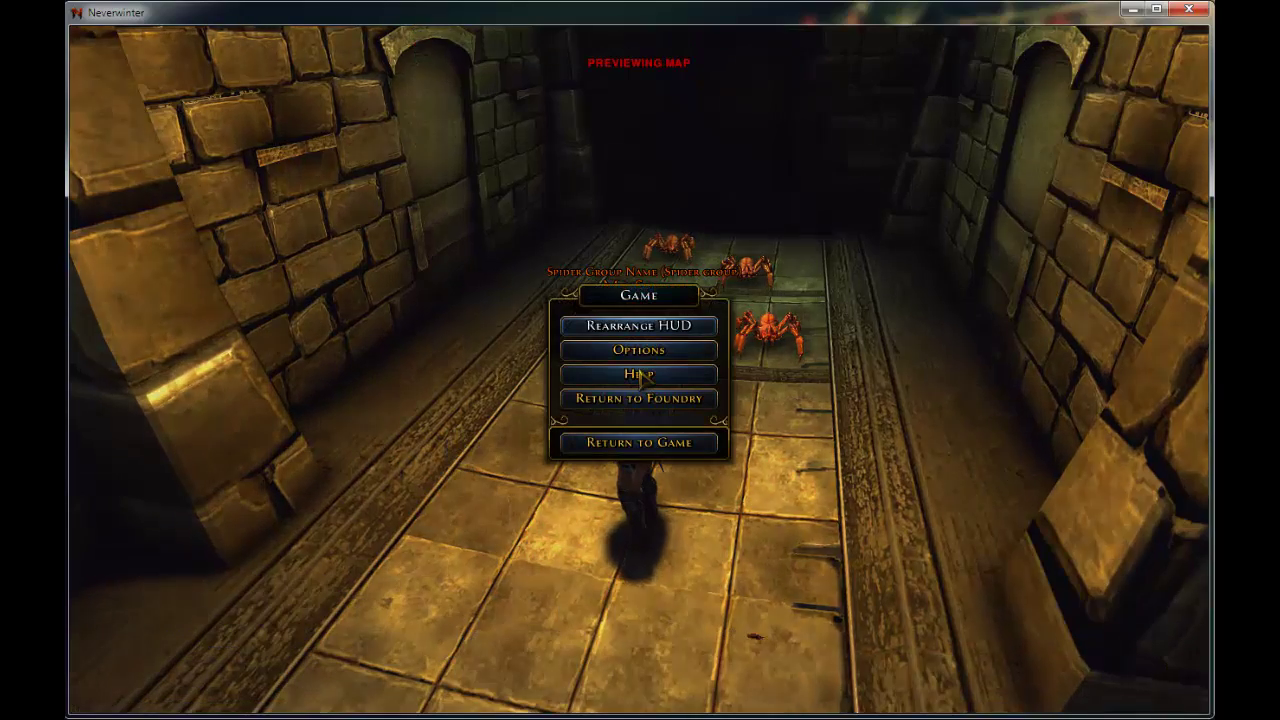
{"action": "left_click", "coordinate": [642, 400]}
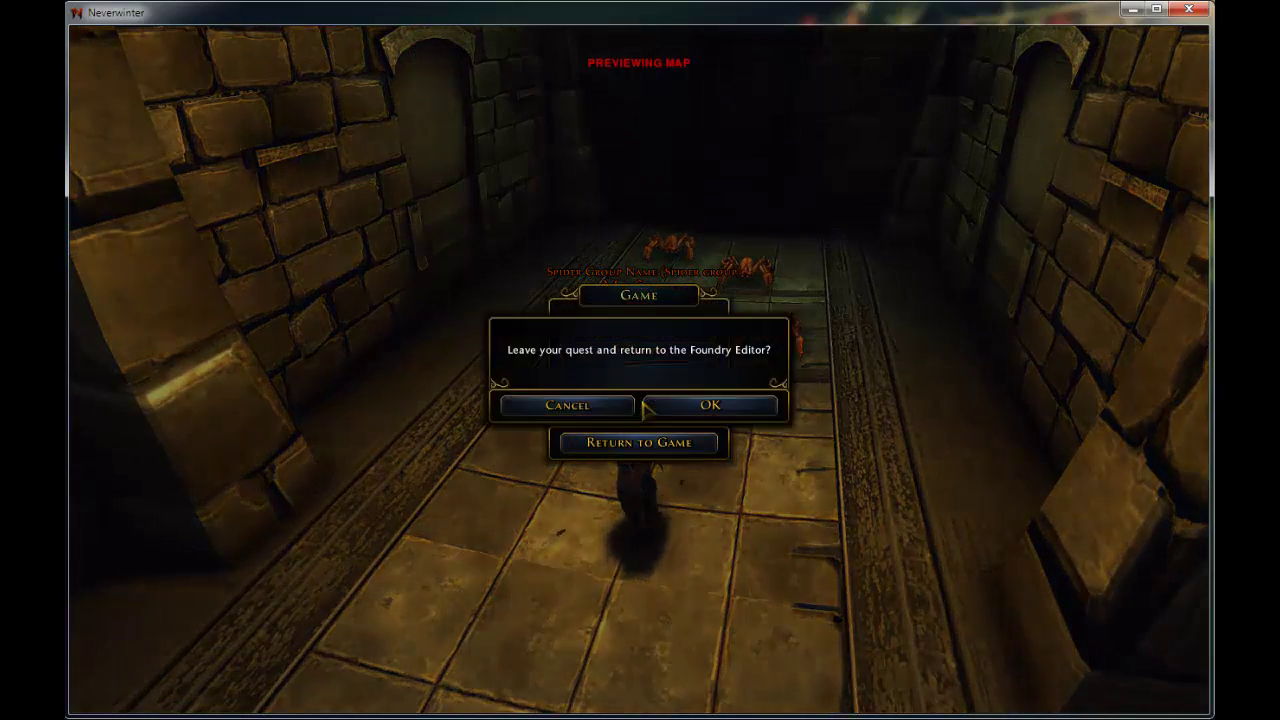
{"action": "left_click", "coordinate": [676, 406]}
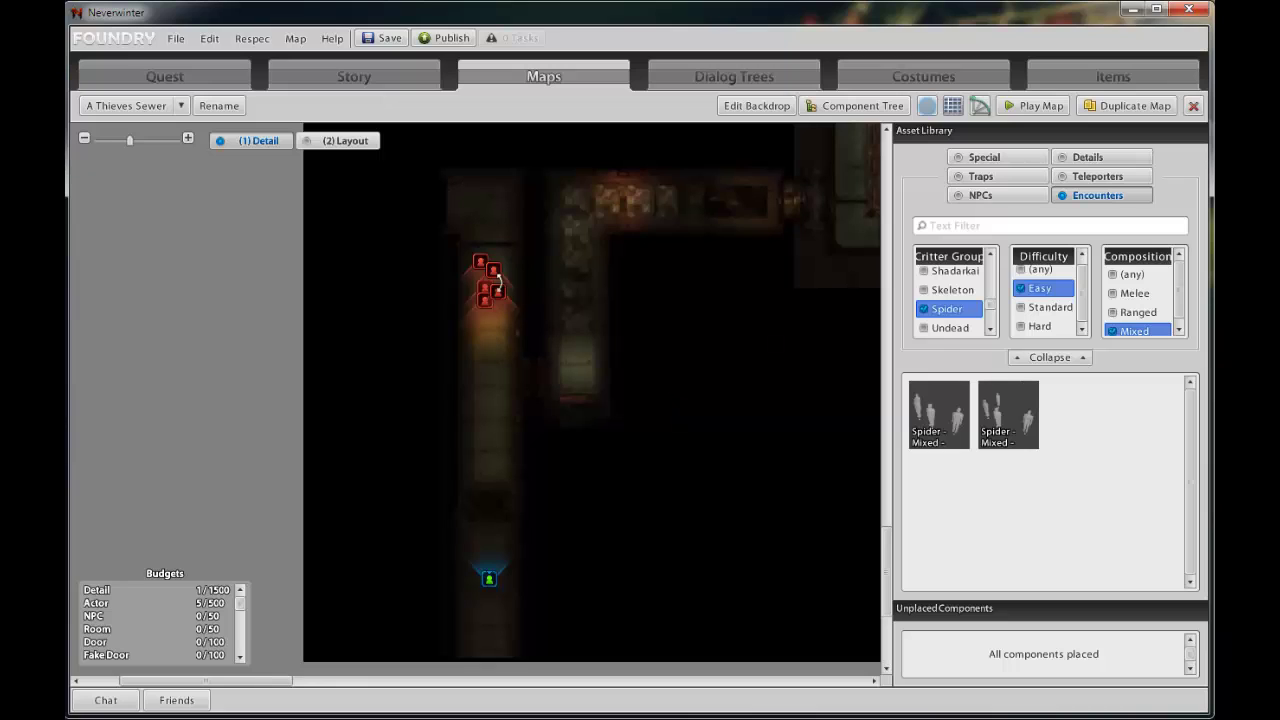
Step: Clear the custom name and group name of the frontmost spiderling
{"action": "left_click", "coordinate": [485, 300]}
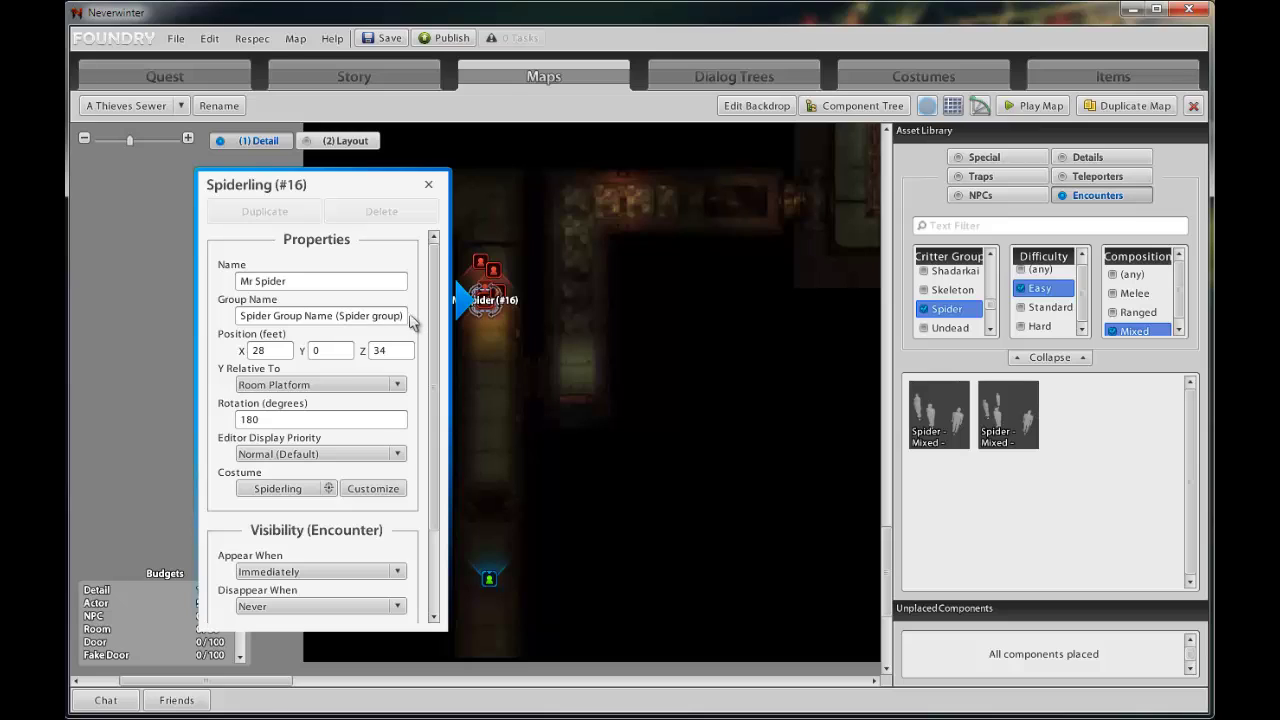
{"action": "left_click_drag", "start_coordinate": [405, 317], "coordinate": [192, 318]}
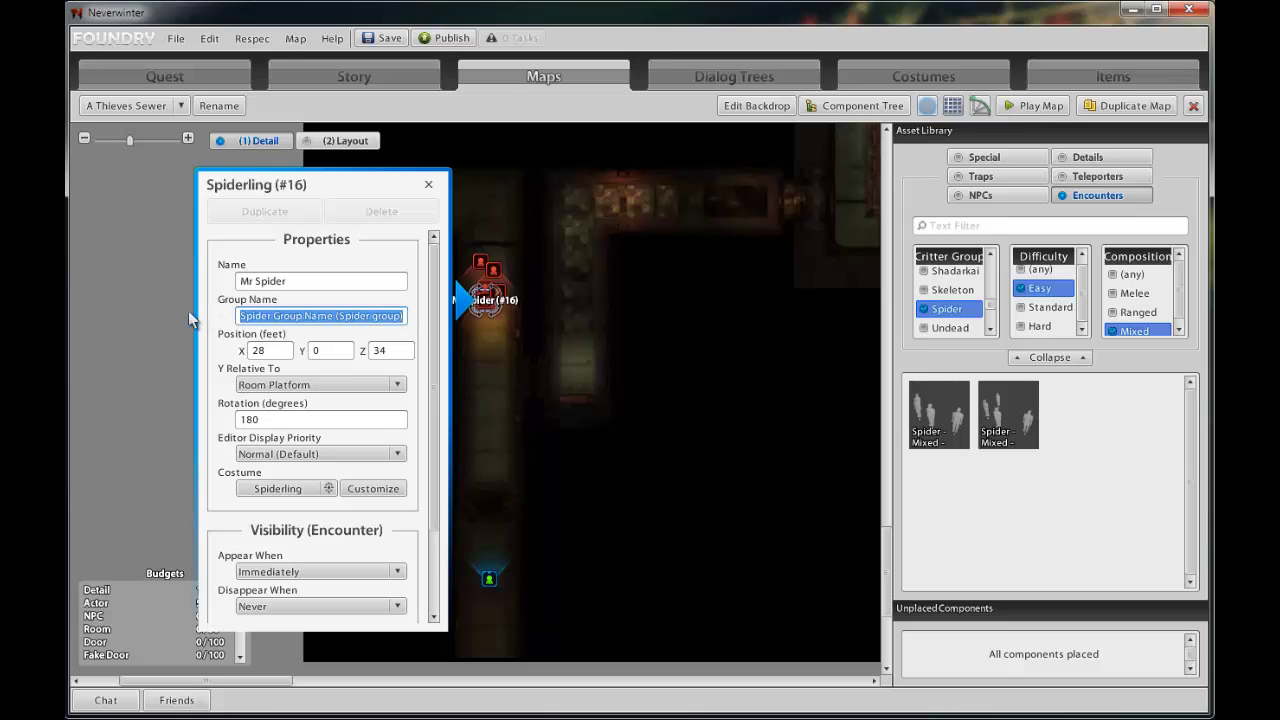
{"action": "key", "text": "BackSpace"}
{"action": "left_click_drag", "start_coordinate": [306, 280], "coordinate": [180, 278]}
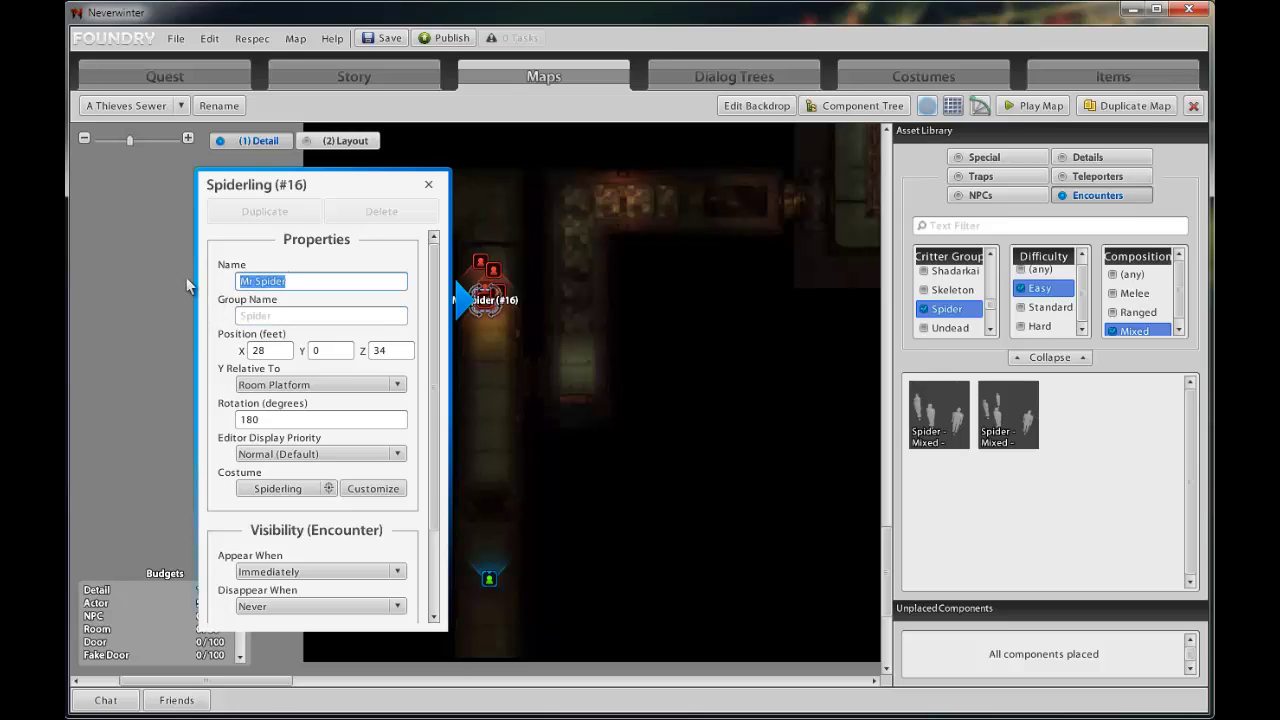
{"action": "key", "text": "BackSpace"}
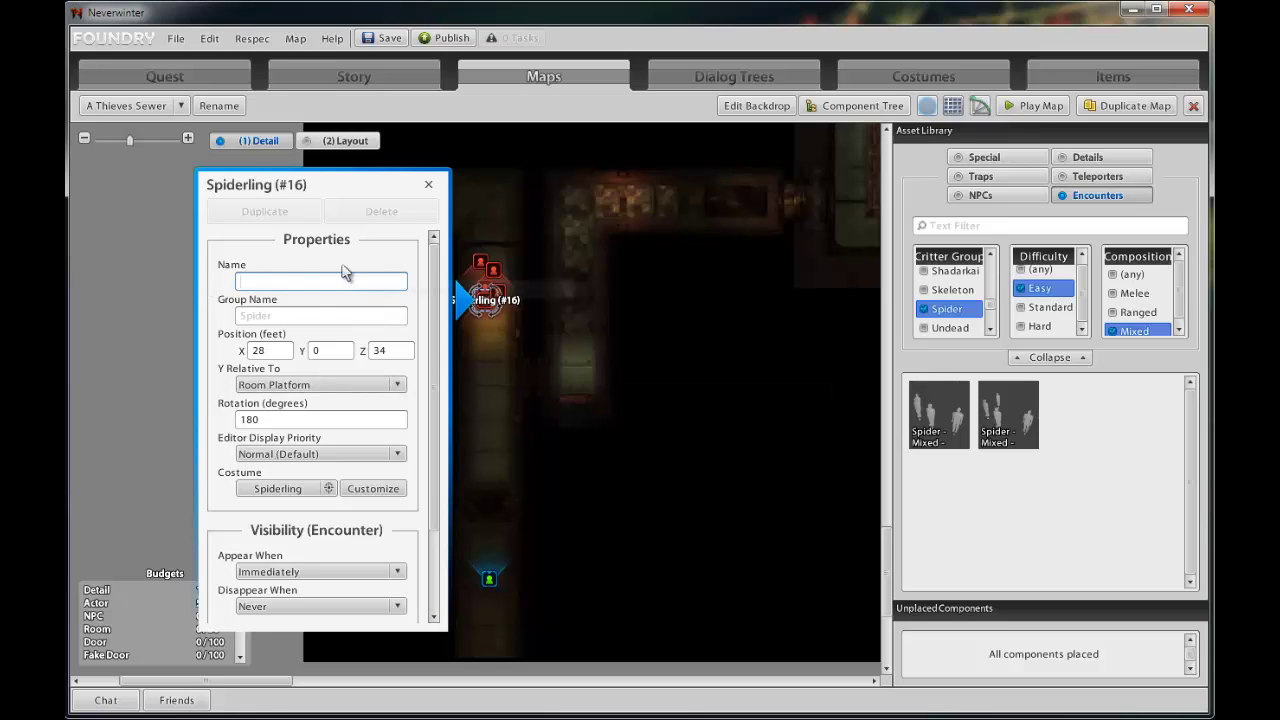
{"action": "left_click", "coordinate": [428, 185]}
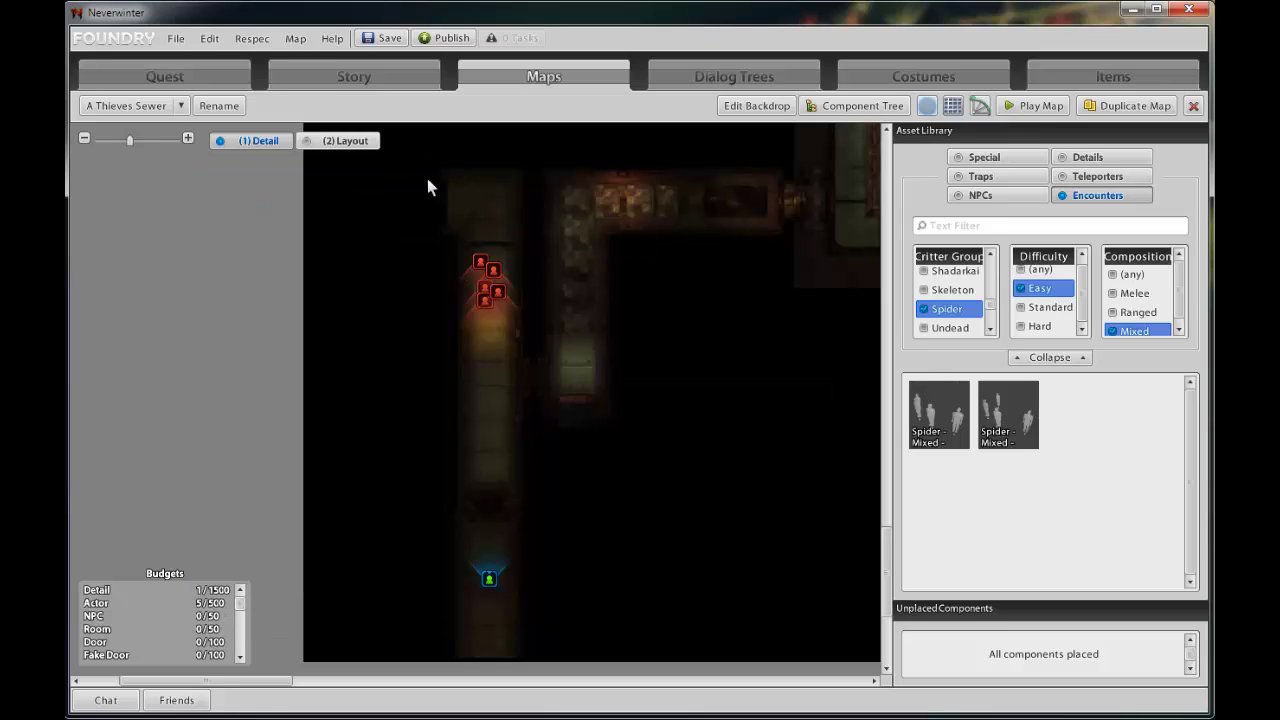
Step: Filter the encounters to Rebel, Easy, Melee and place the Rebel encounter in the horizontal corridor leading to the large room
{"action": "left_click_drag", "start_coordinate": [613, 249], "coordinate": [424, 357]}
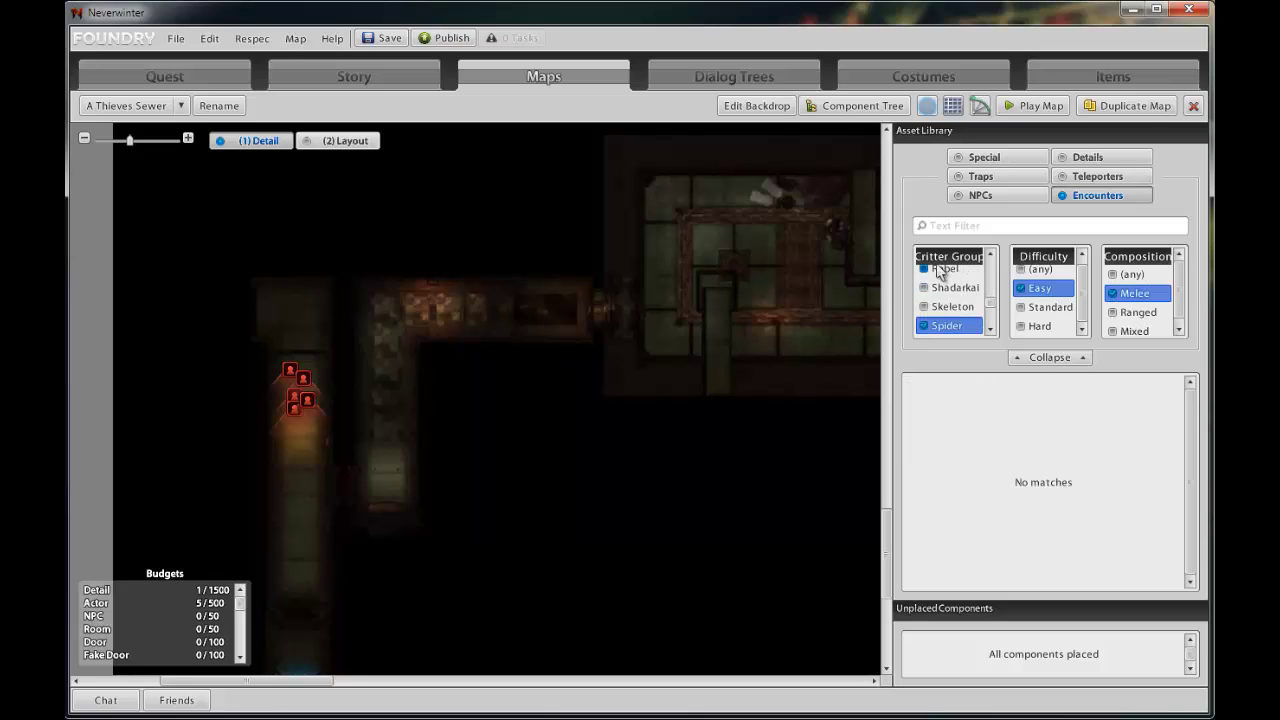
{"action": "scroll", "coordinate": [988, 303], "scroll_direction": "up", "scroll_amount": 1}
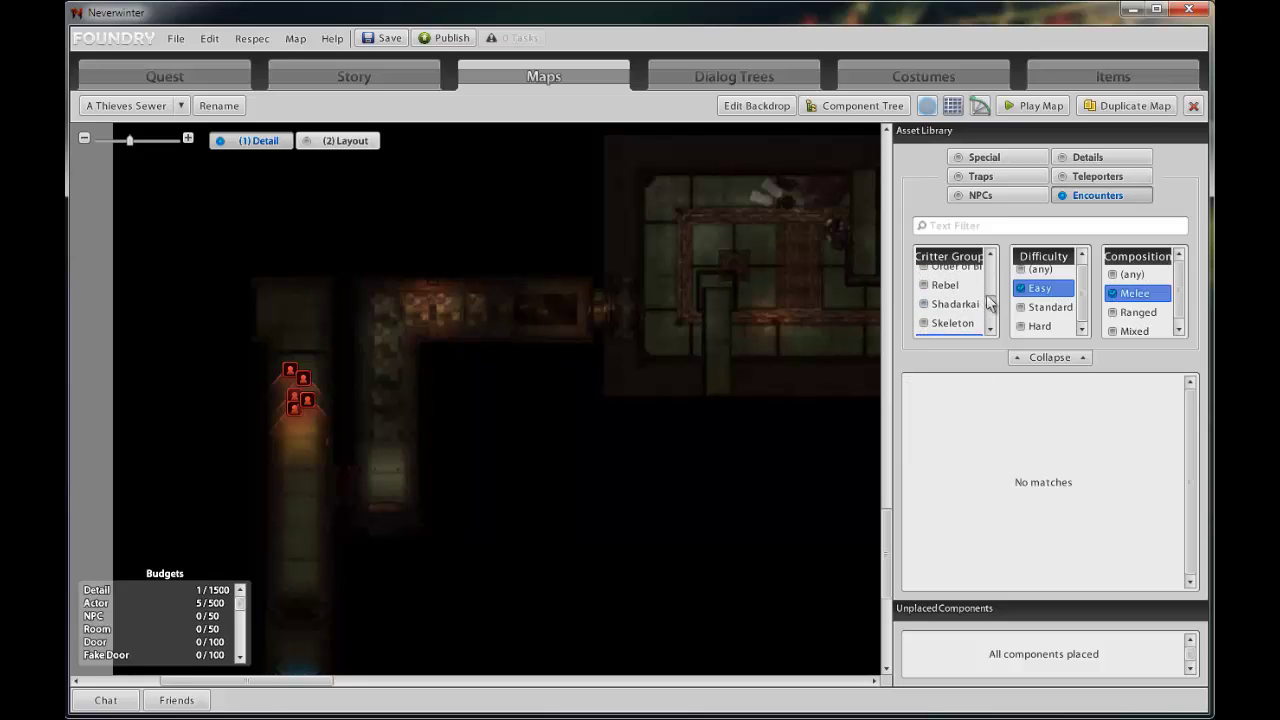
{"action": "left_click", "coordinate": [938, 286]}
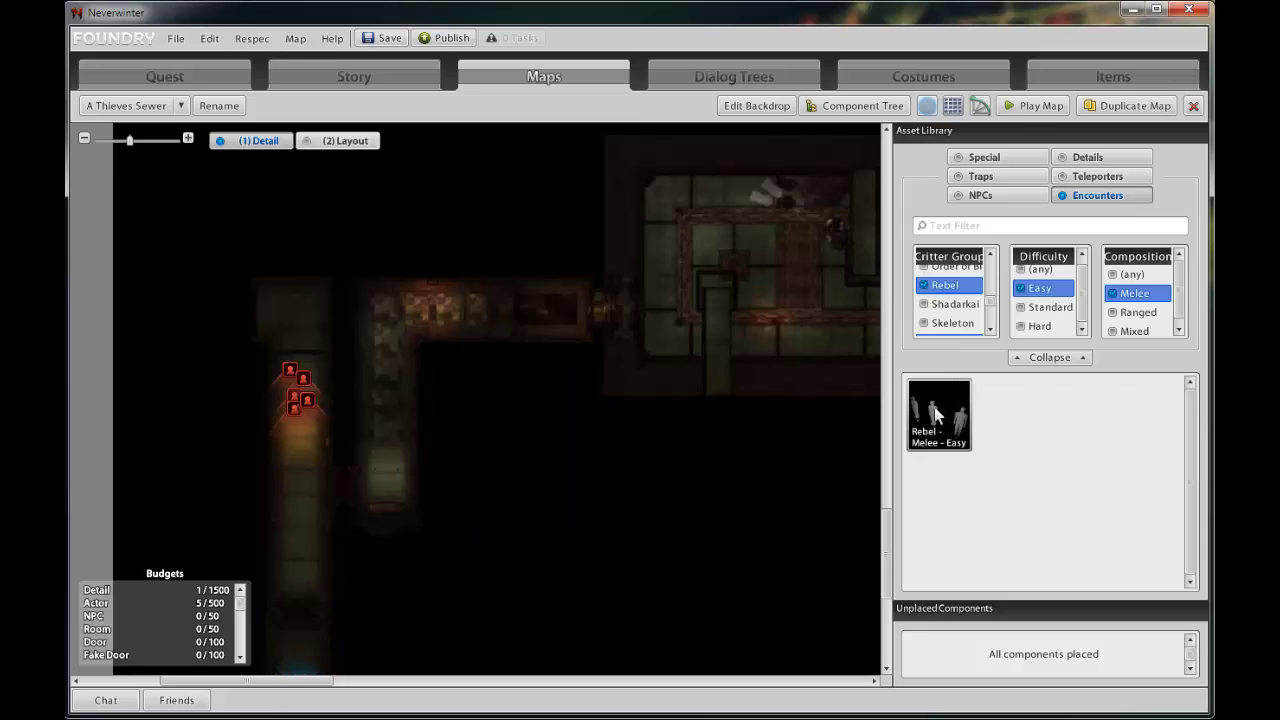
{"action": "mouse_move", "coordinate": [936, 415]}
{"action": "left_mouse_down"}
{"action": "mouse_move", "coordinate": [682, 355]}
{"action": "mouse_move", "coordinate": [395, 317]}
{"action": "mouse_move", "coordinate": [485, 318]}
{"action": "mouse_move", "coordinate": [440, 306]}
{"action": "mouse_move", "coordinate": [422, 319]}
{"action": "mouse_move", "coordinate": [486, 320]}
{"action": "mouse_move", "coordinate": [486, 309]}
{"action": "left_mouse_up"}
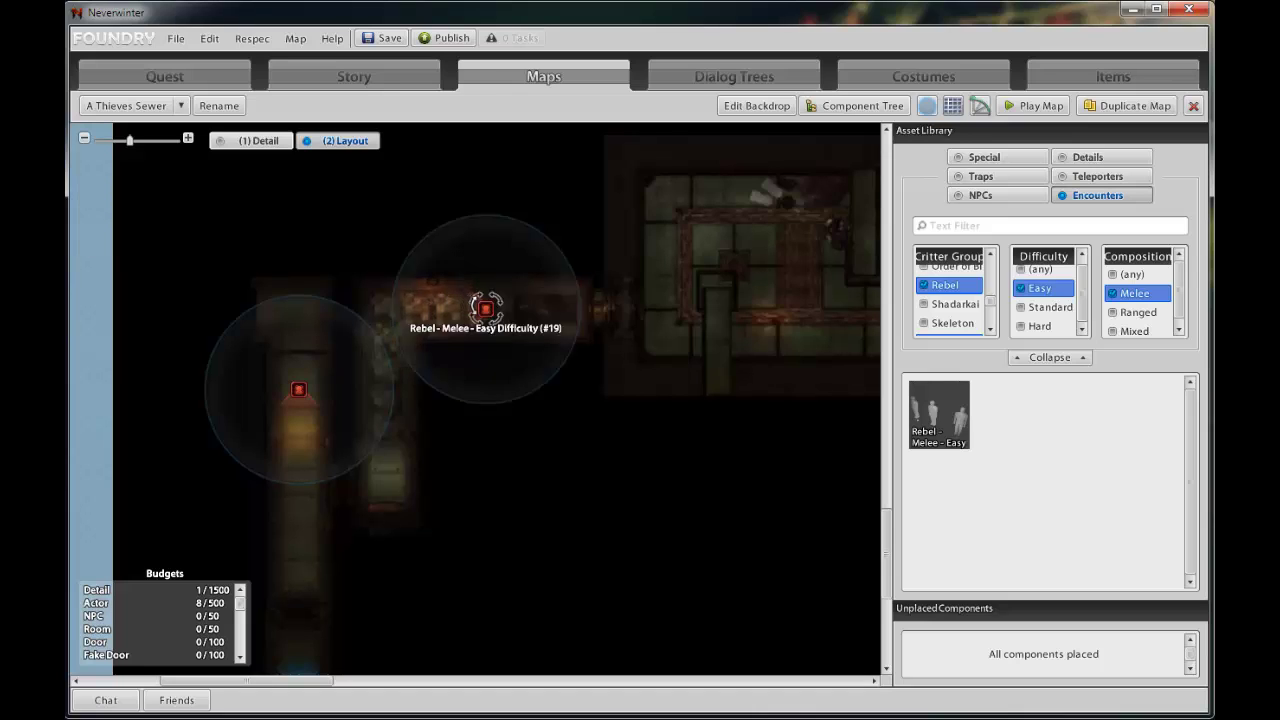
{"action": "left_click_drag", "start_coordinate": [486, 308], "coordinate": [512, 309]}
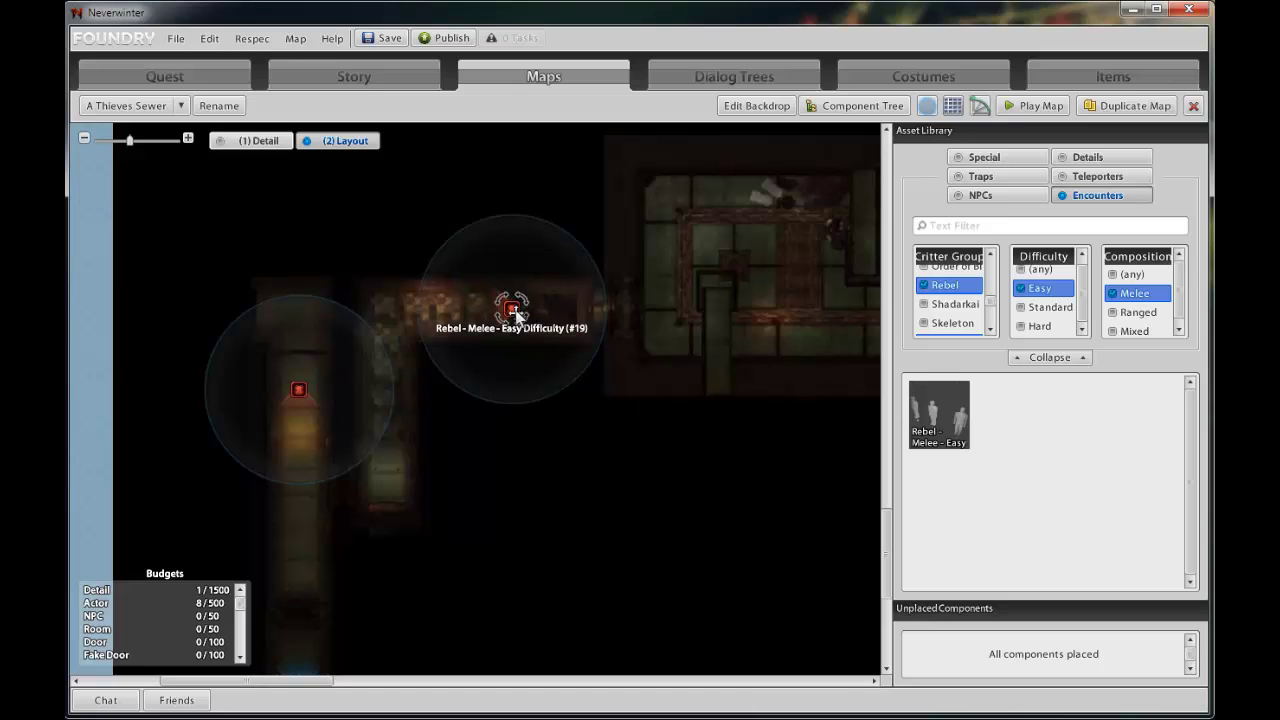
Step: Set the Rebel encounter's behavior to Looping Patrol
{"action": "double_click", "coordinate": [511, 309]}
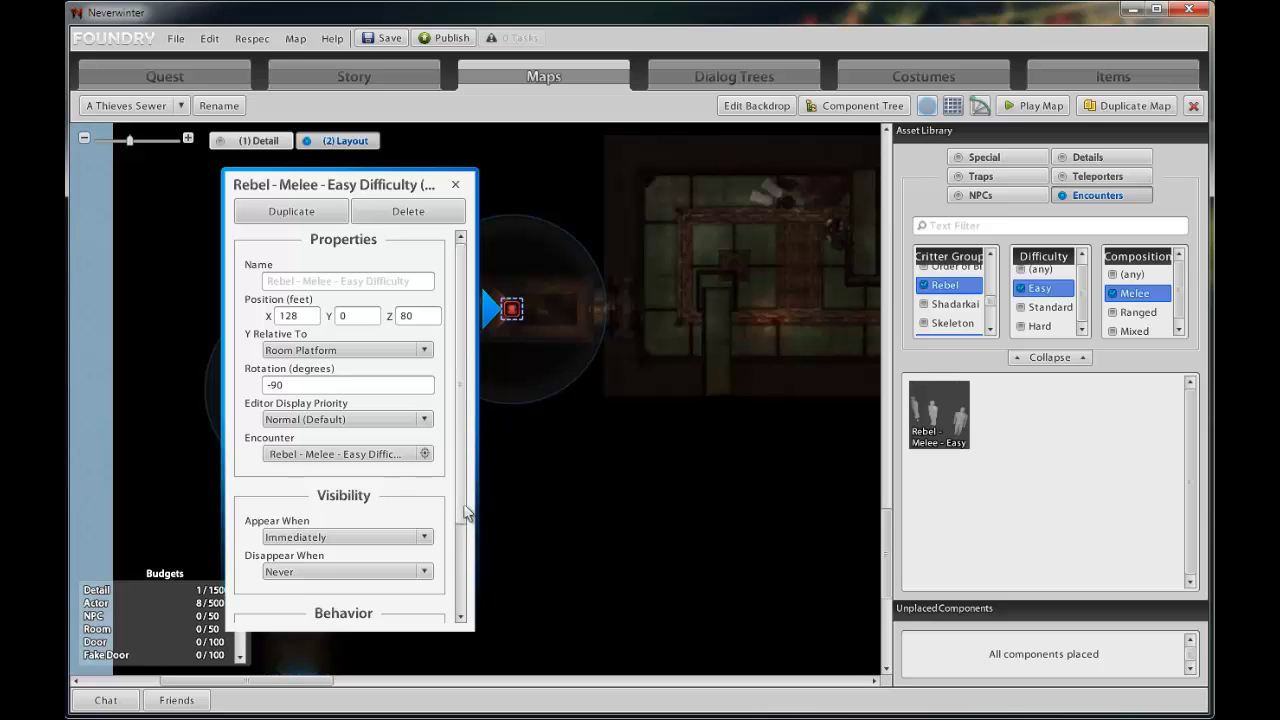
{"action": "scroll", "coordinate": [463, 520], "scroll_direction": "down", "scroll_amount": 3}
{"action": "left_click", "coordinate": [425, 523]}
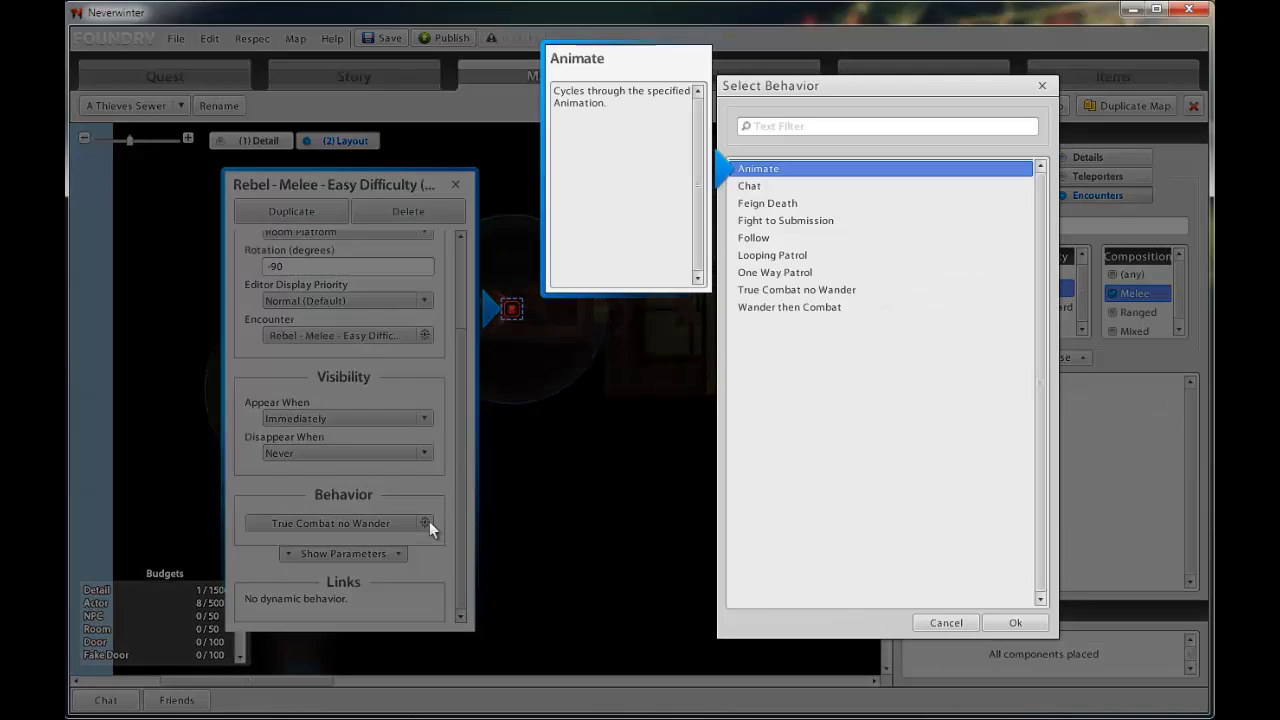
{"action": "left_click", "coordinate": [799, 256]}
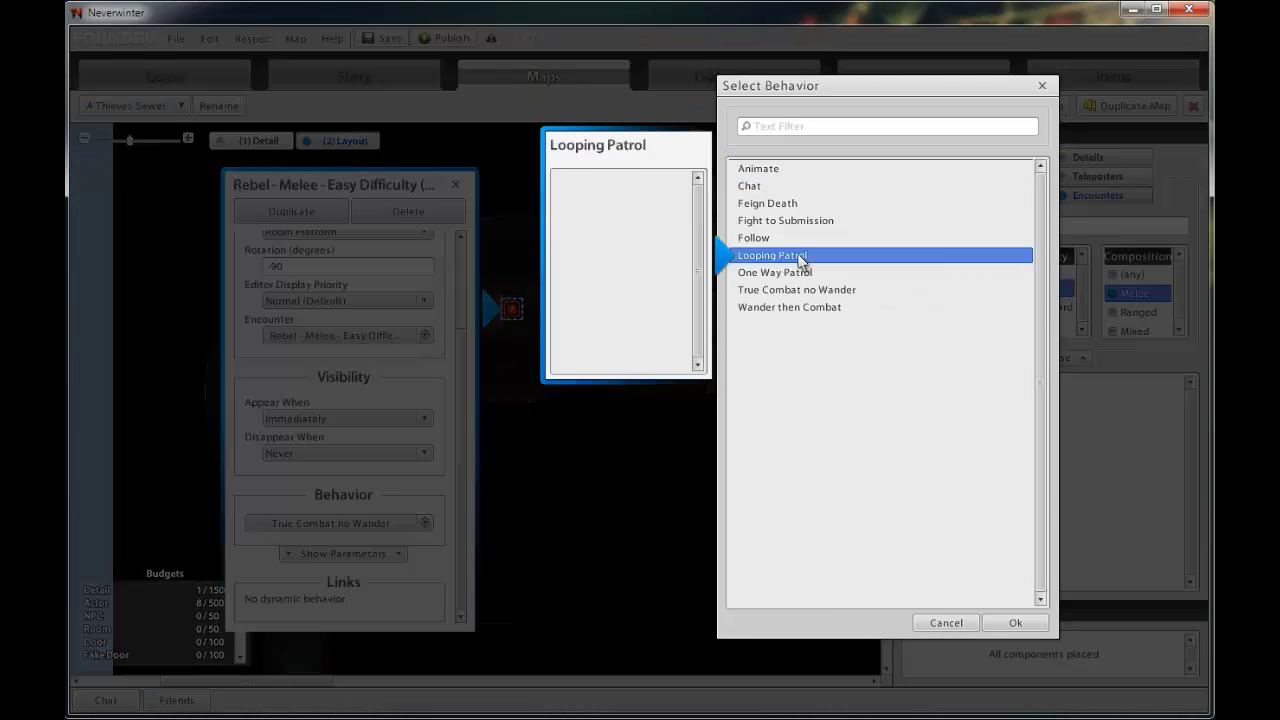
{"action": "left_click", "coordinate": [1008, 622]}
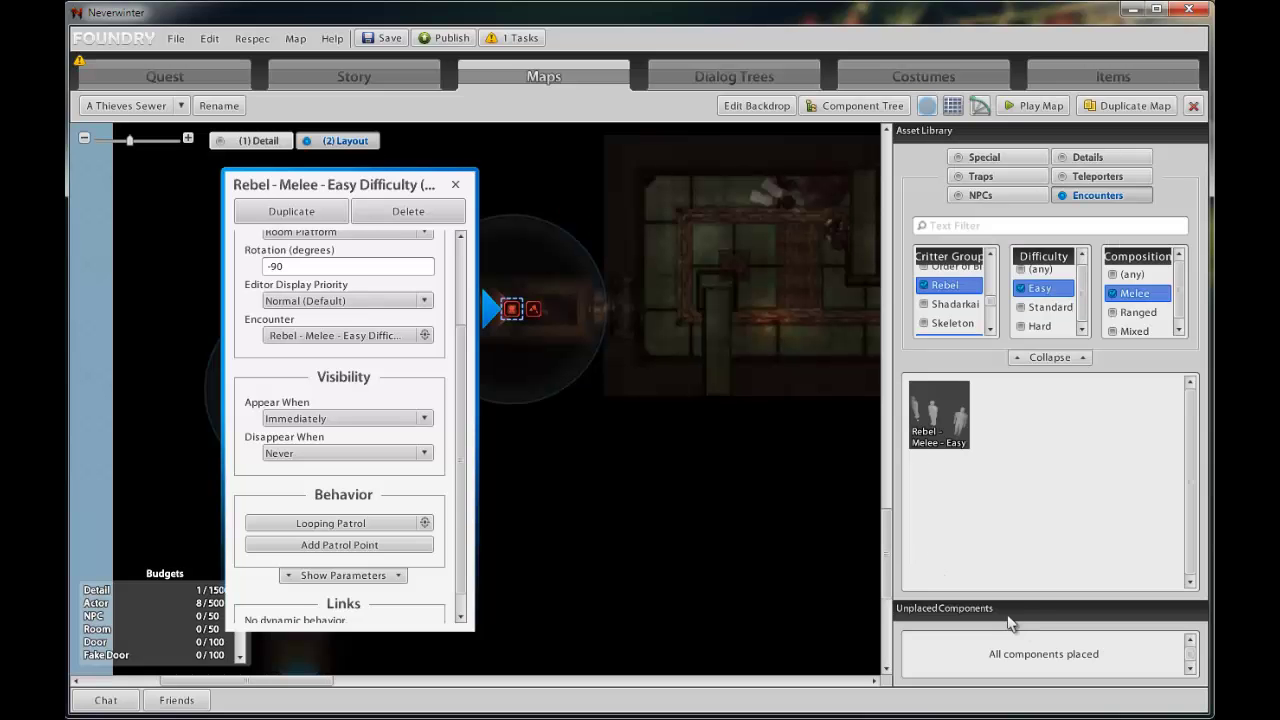
Step: Move the Rebel encounter's patrol point along the corridor toward the large room to about X 146, Z 80, and open its properties
{"action": "left_click", "coordinate": [340, 545]}
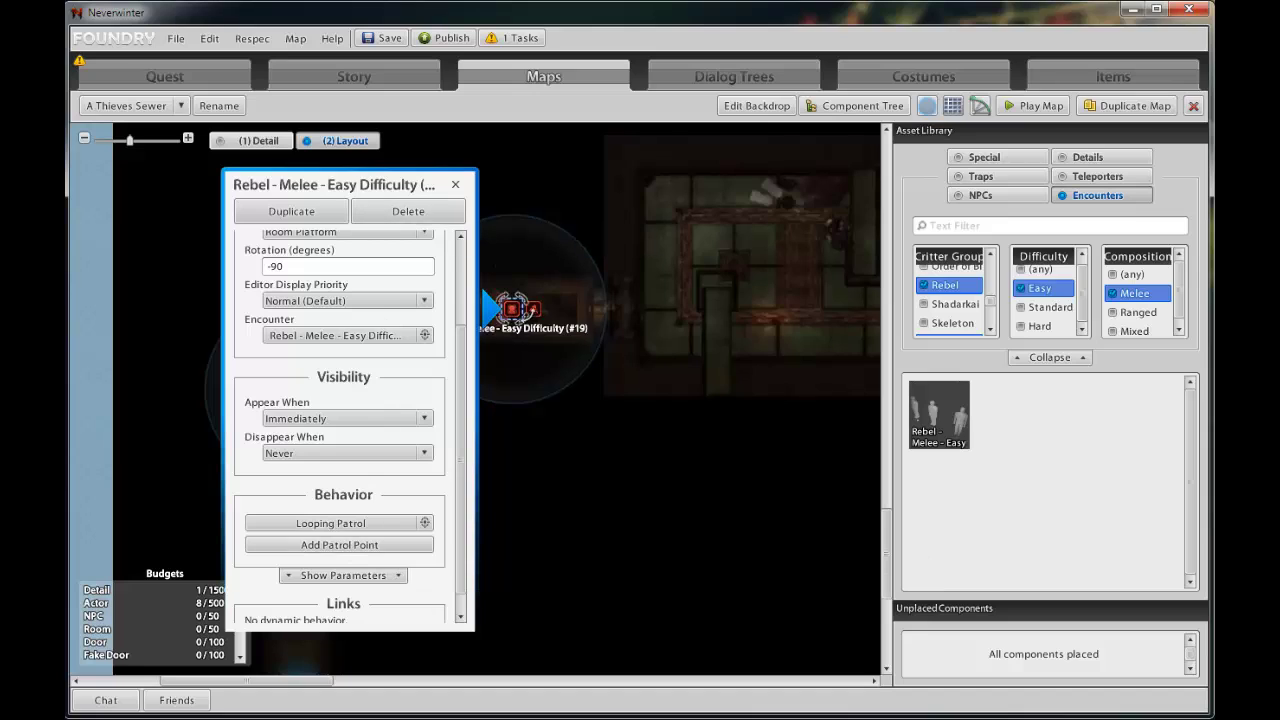
{"action": "left_click", "coordinate": [534, 311]}
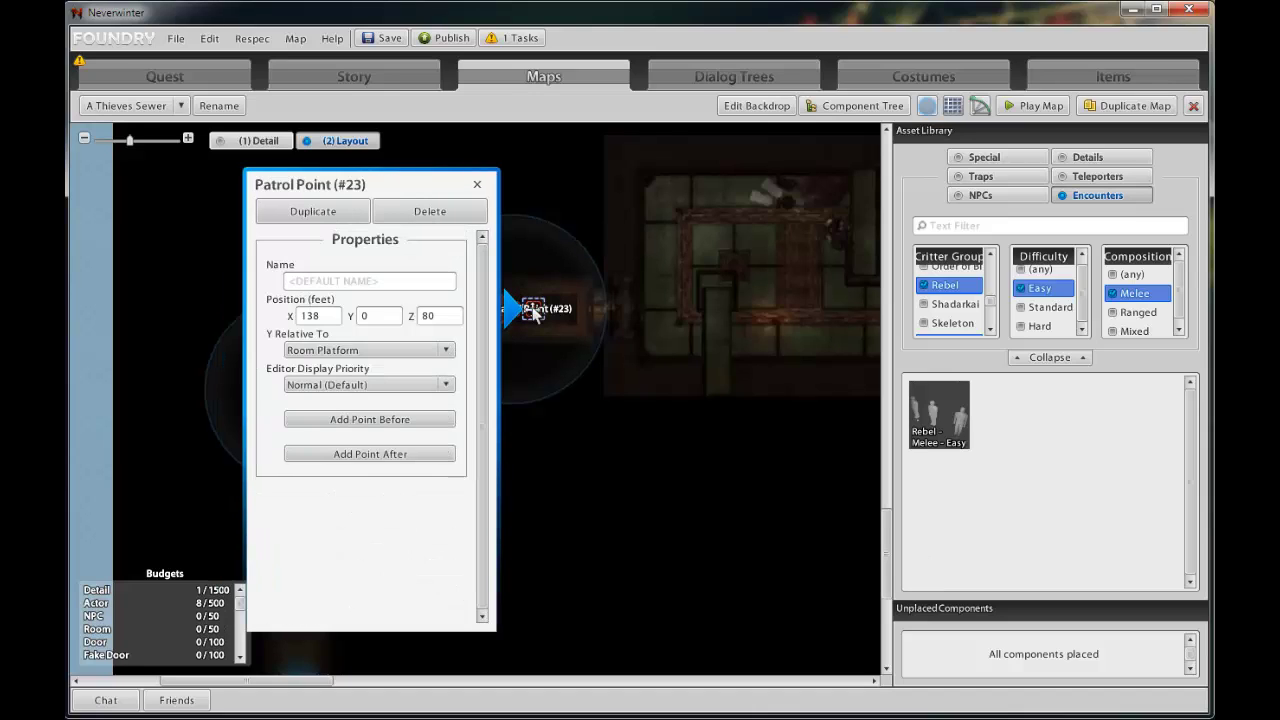
{"action": "left_click_drag", "start_coordinate": [534, 311], "coordinate": [551, 309]}
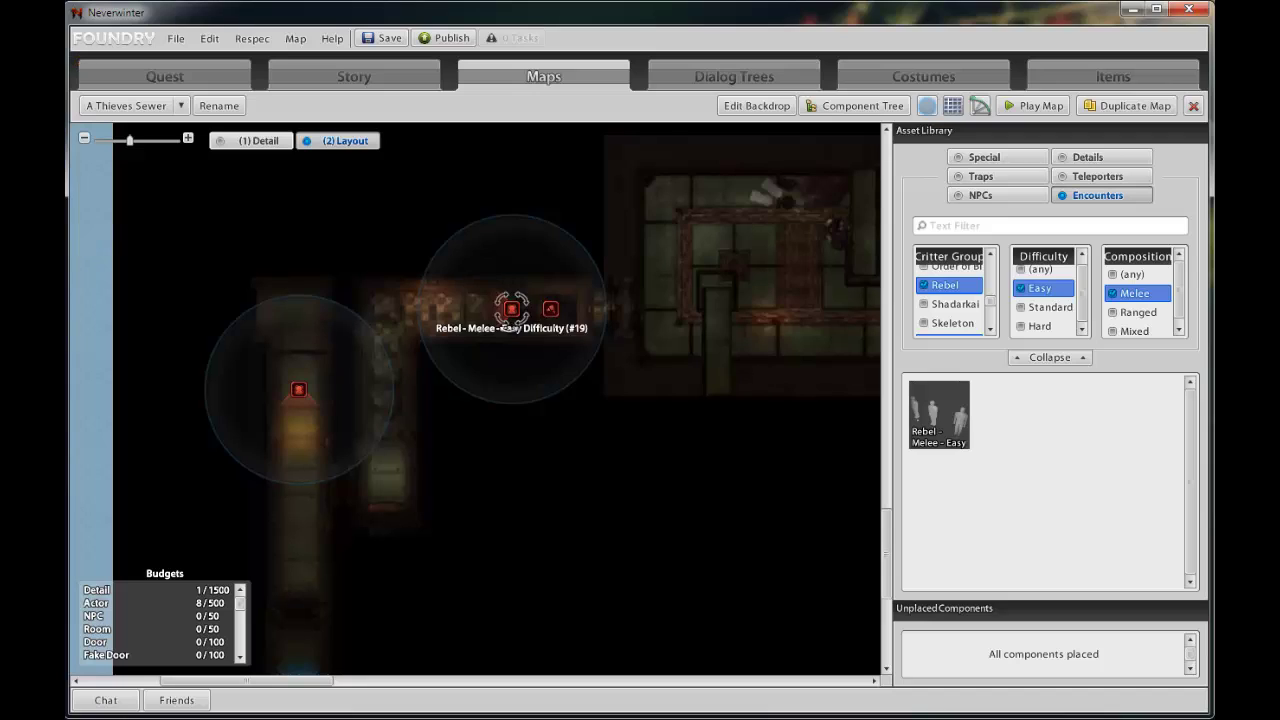
{"action": "left_click", "coordinate": [551, 310]}
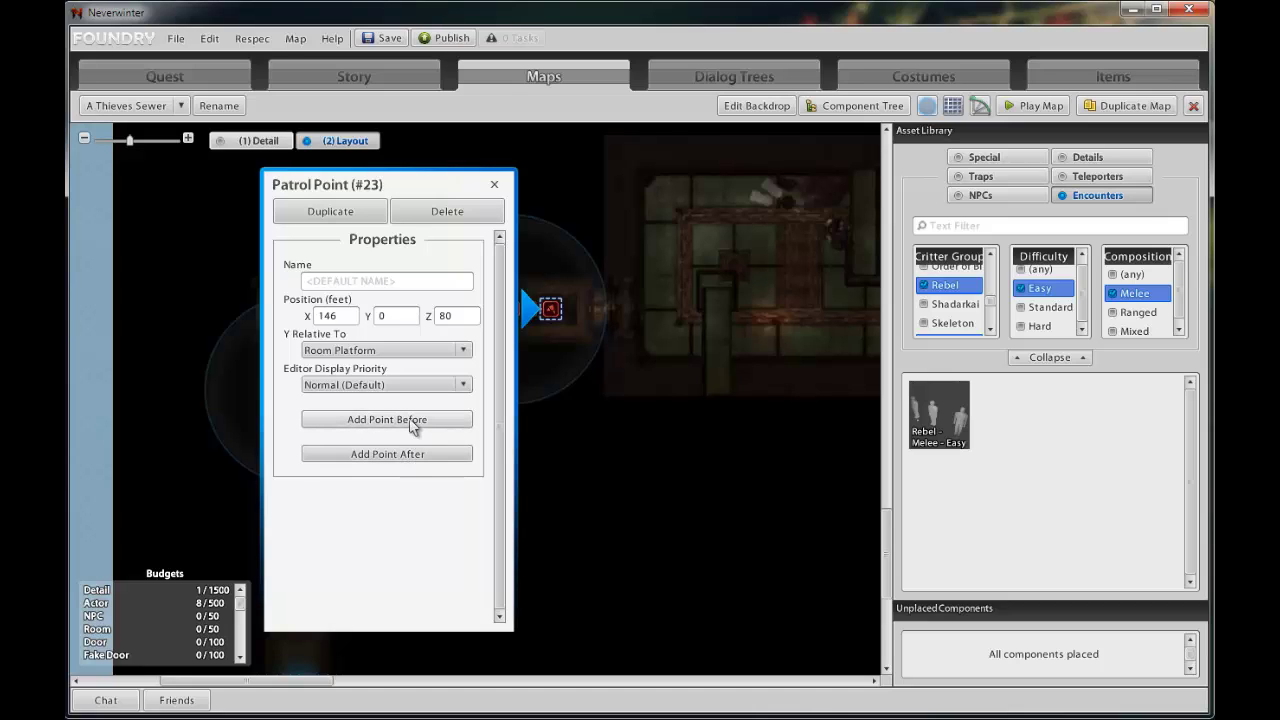
Step: Place Rebel patrol points at the corridor's corner and in the side passage at X 72, Z 24, and add another point
{"action": "left_click", "coordinate": [494, 186]}
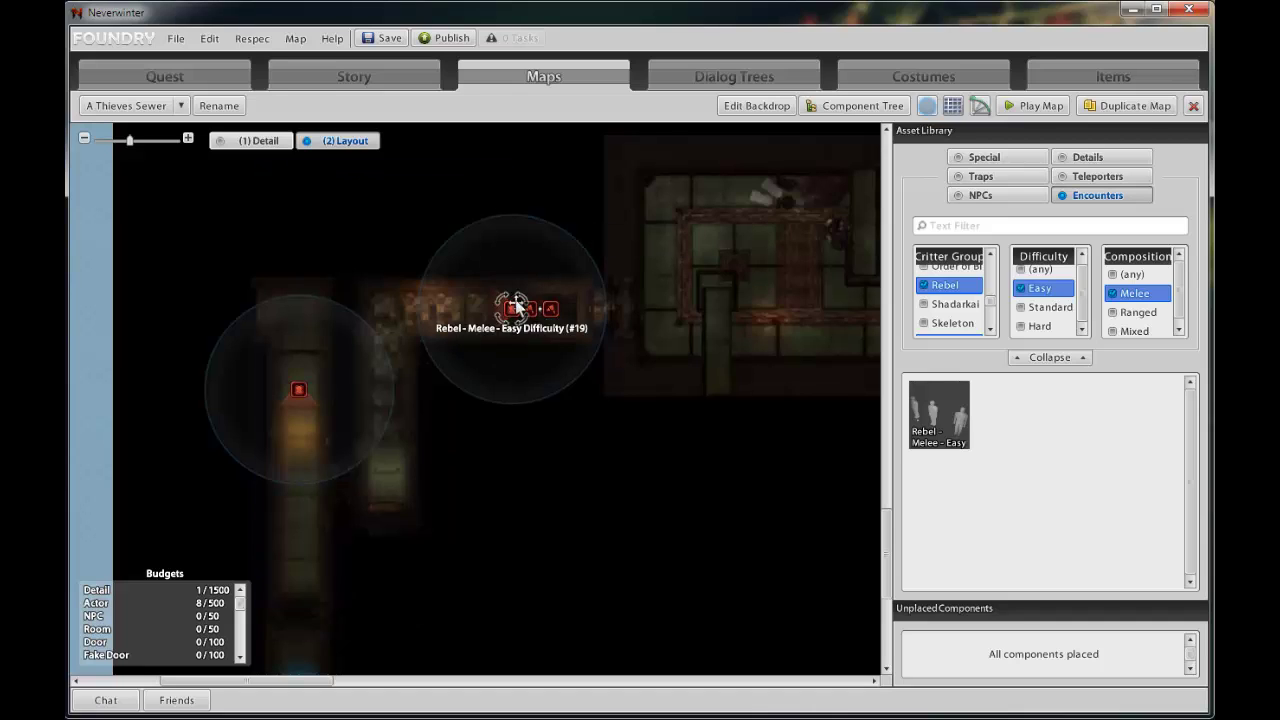
{"action": "left_click_drag", "start_coordinate": [530, 311], "coordinate": [403, 309]}
{"action": "left_click_drag", "start_coordinate": [530, 312], "coordinate": [390, 430]}
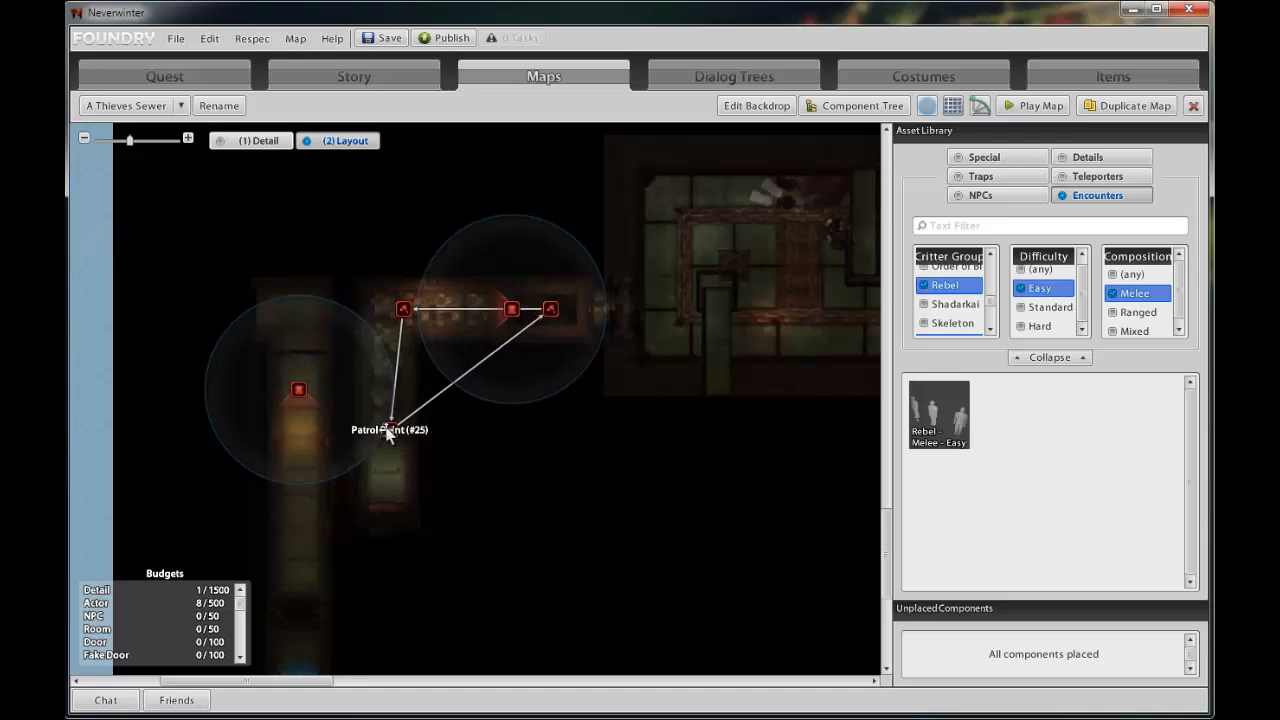
{"action": "left_click", "coordinate": [389, 430]}
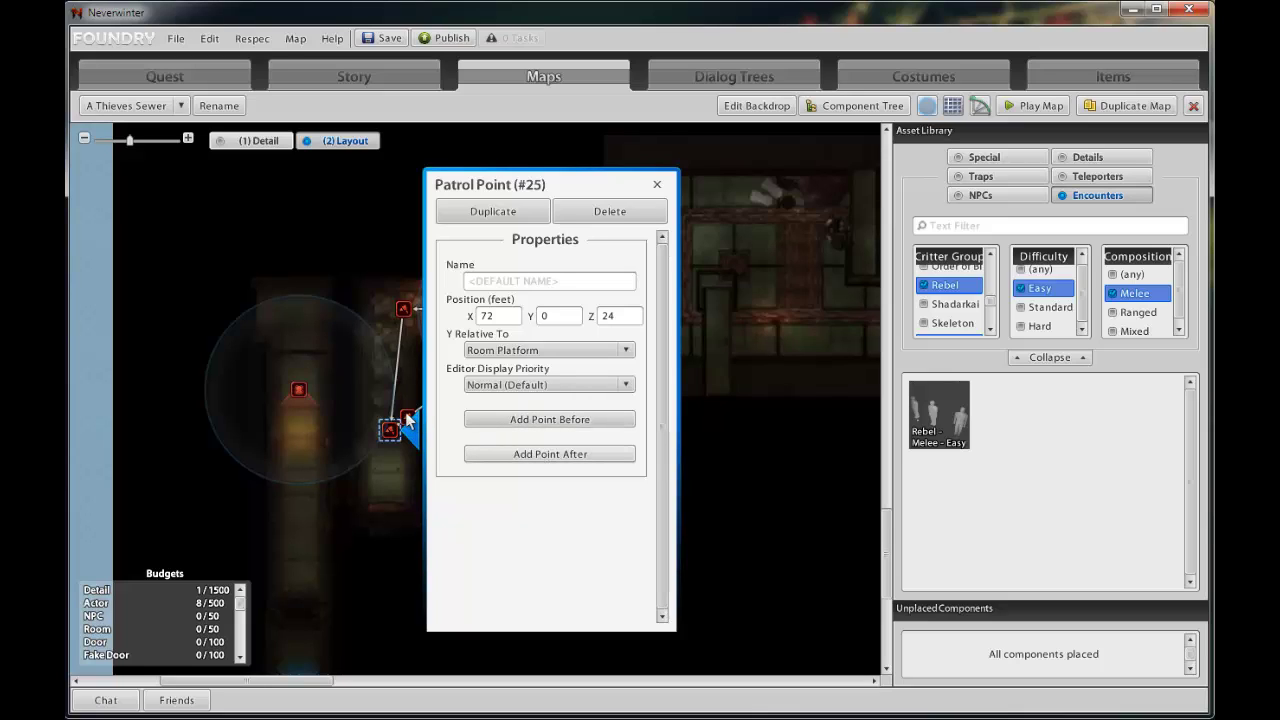
{"action": "left_click", "coordinate": [657, 184]}
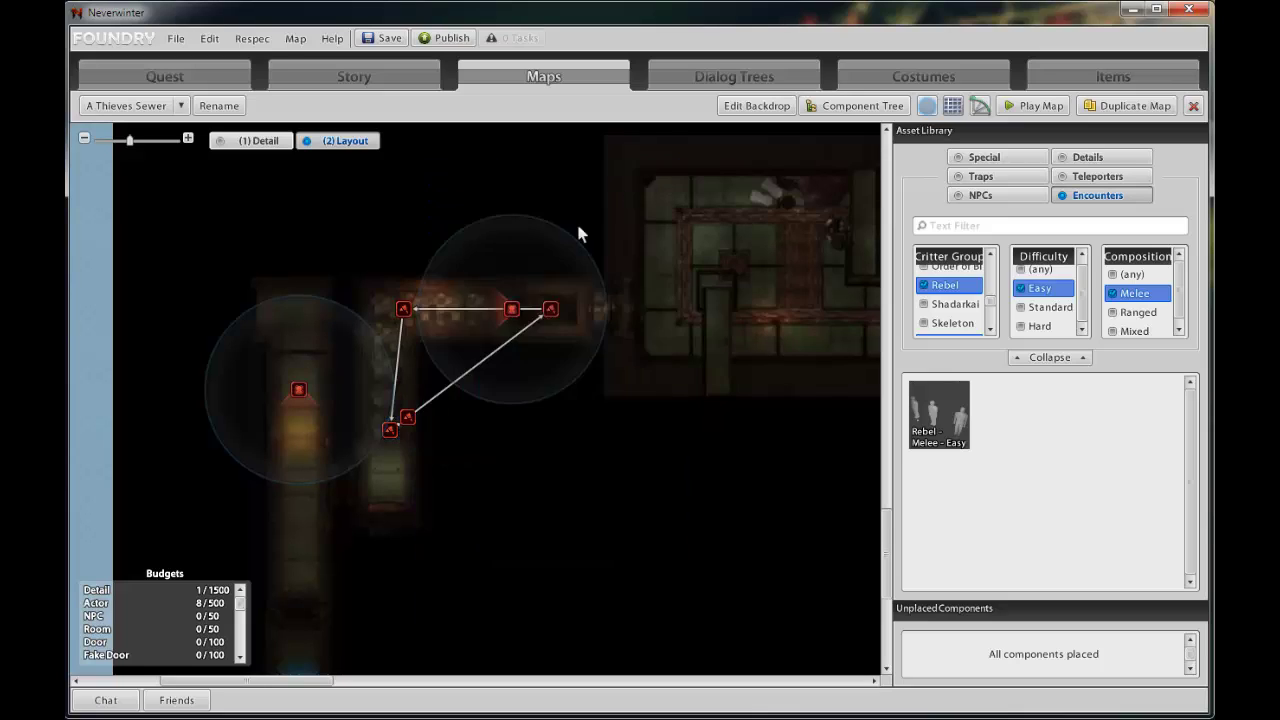
Step: Shift the corner patrol point further into the corner, place the newest point beside it for the return route, and save the map
{"action": "mouse_move", "coordinate": [403, 308]}
{"action": "left_mouse_down"}
{"action": "mouse_move", "coordinate": [379, 296]}
{"action": "mouse_move", "coordinate": [381, 313]}
{"action": "left_mouse_up"}
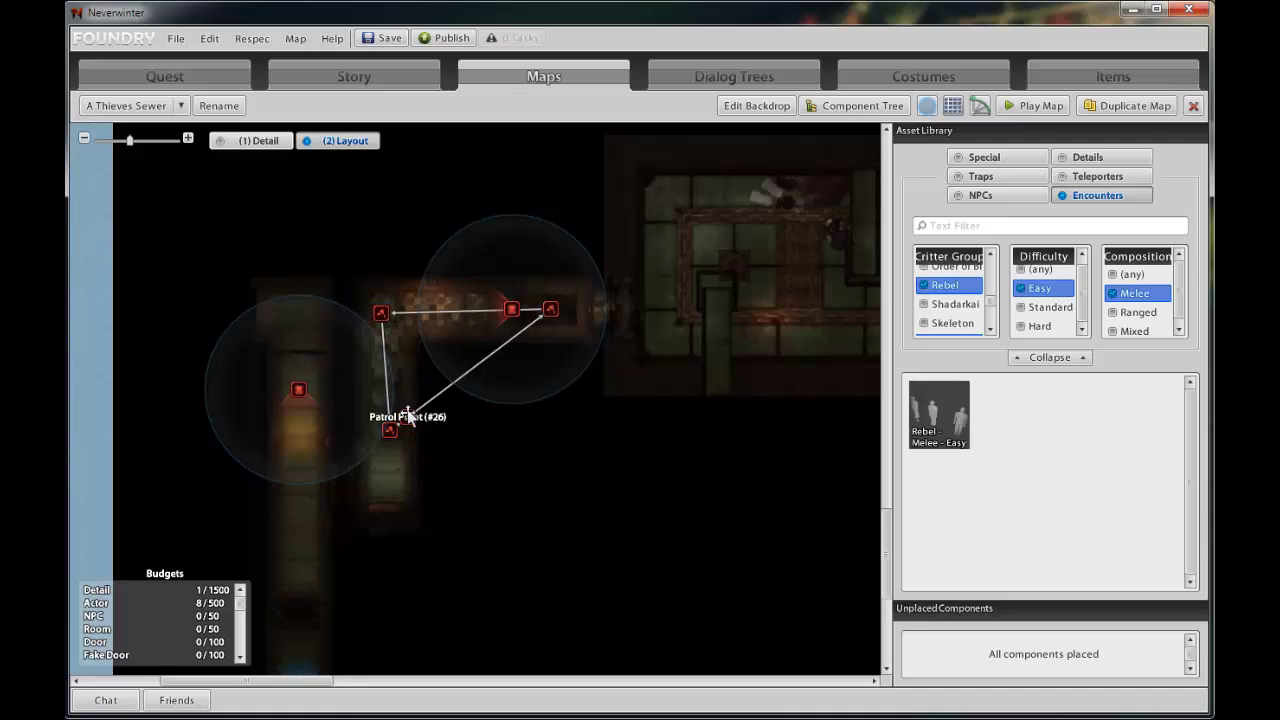
{"action": "left_click_drag", "start_coordinate": [408, 416], "coordinate": [390, 314]}
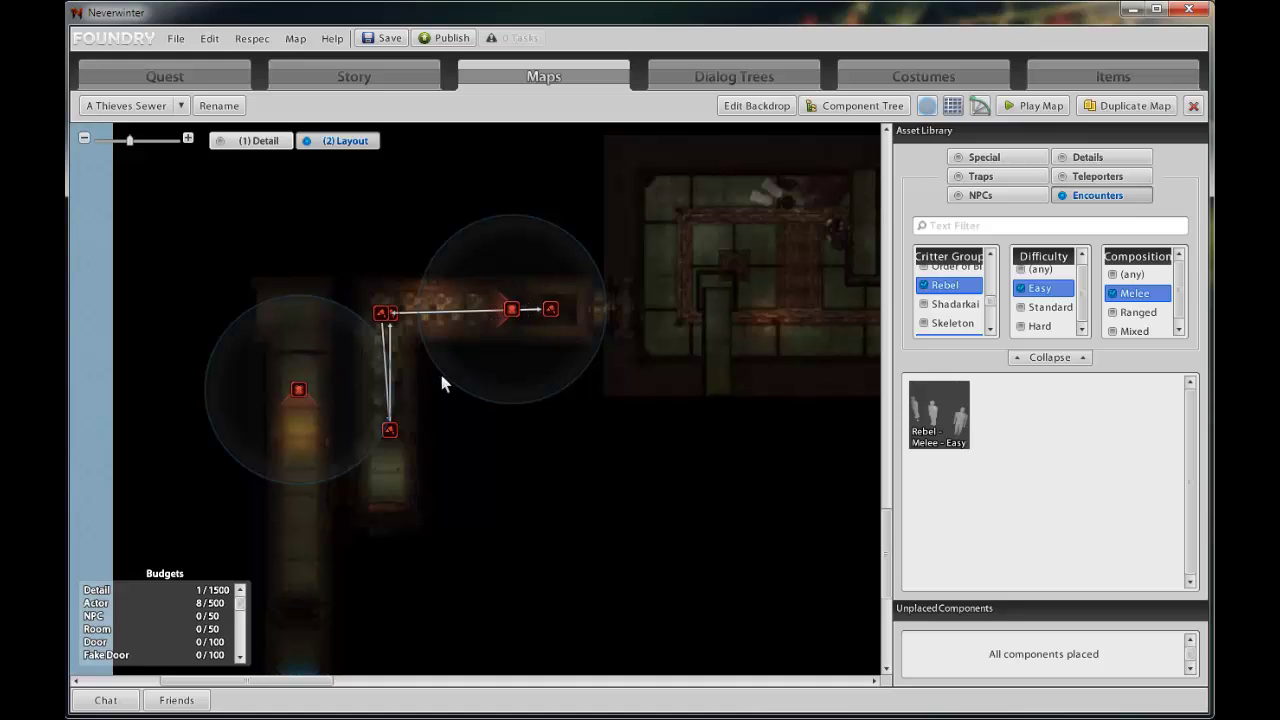
{"action": "left_click", "coordinate": [388, 40]}
Step: In the Detail view, spread the three Rebel recruits out in a line along the horizontal corridor
{"action": "left_click", "coordinate": [254, 141]}
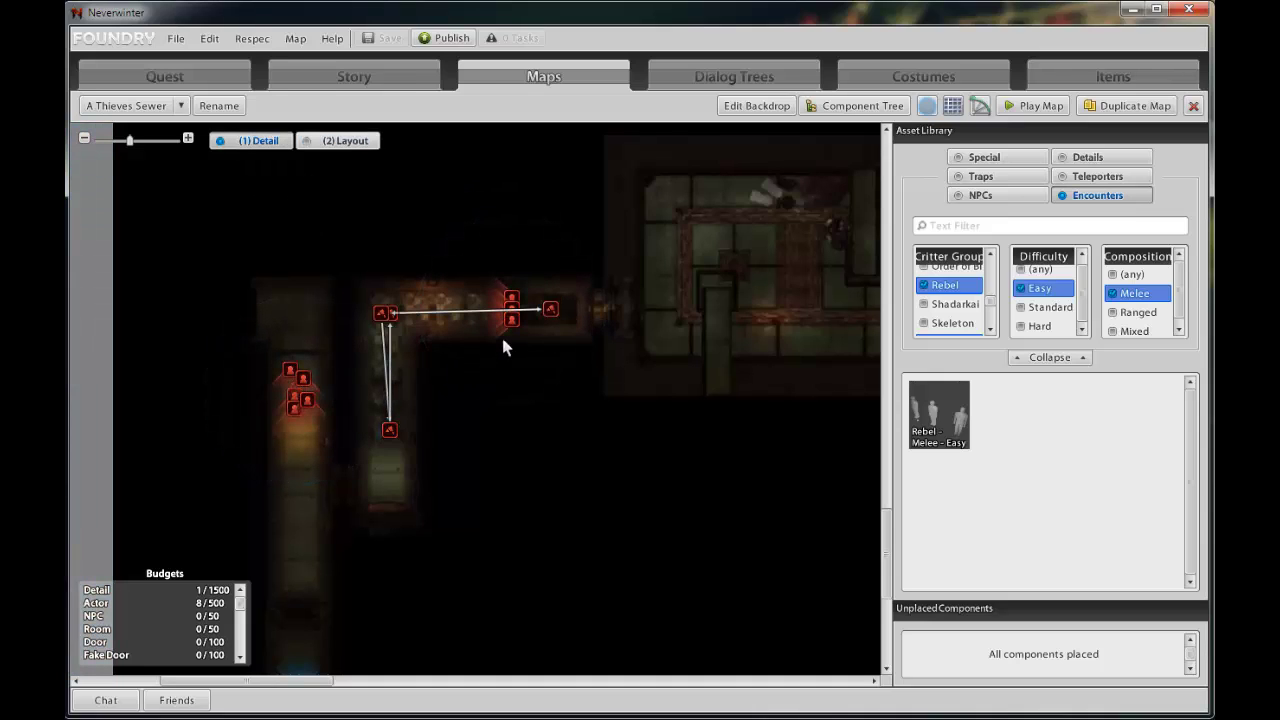
{"action": "mouse_move", "coordinate": [512, 325]}
{"action": "left_mouse_down"}
{"action": "mouse_move", "coordinate": [491, 304]}
{"action": "mouse_move", "coordinate": [451, 309]}
{"action": "mouse_move", "coordinate": [486, 312]}
{"action": "mouse_move", "coordinate": [480, 300]}
{"action": "mouse_move", "coordinate": [416, 310]}
{"action": "left_mouse_up"}
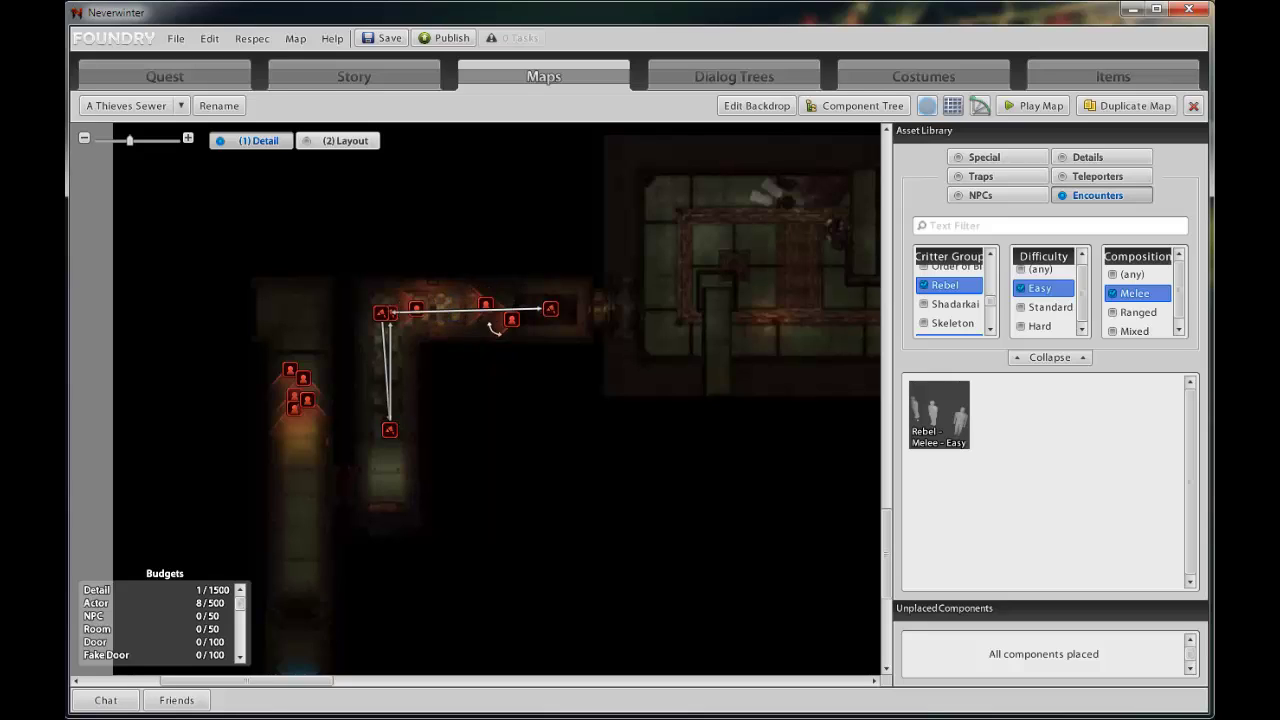
{"action": "mouse_move", "coordinate": [511, 321]}
{"action": "left_mouse_down"}
{"action": "mouse_move", "coordinate": [526, 314]}
{"action": "mouse_move", "coordinate": [465, 314]}
{"action": "left_mouse_up"}
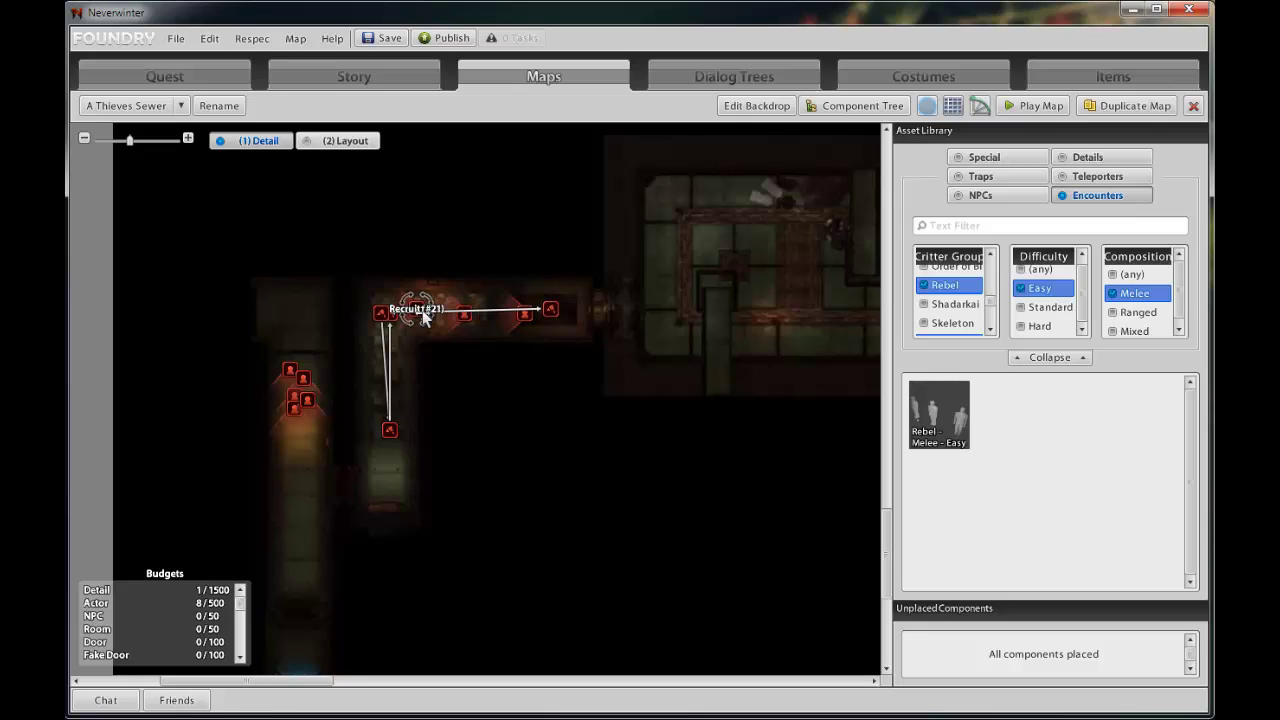
Step: Name the recruit nearest the corridor's corner "Bandit Thief" and set its group name to "Thief"
{"action": "left_click", "coordinate": [424, 316]}
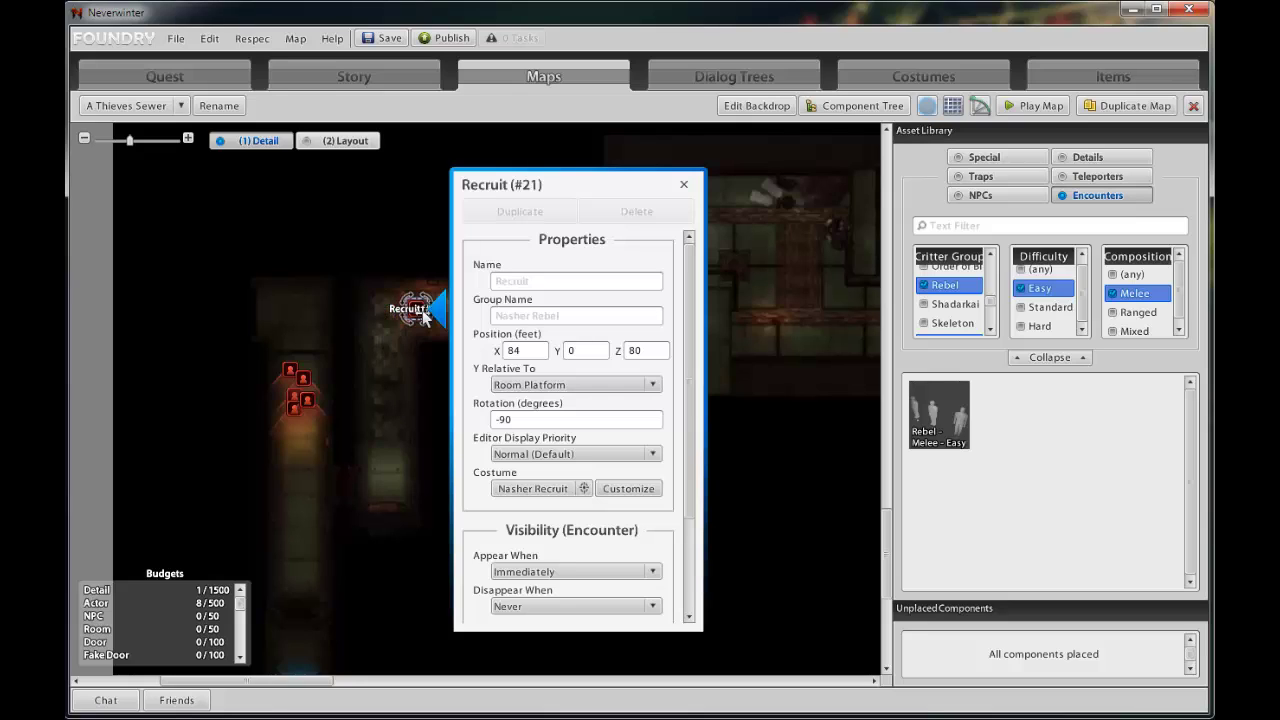
{"action": "left_click", "coordinate": [562, 281]}
{"action": "type", "text": "Bandit Thief"}
{"action": "left_click_drag", "start_coordinate": [556, 282], "coordinate": [474, 287]}
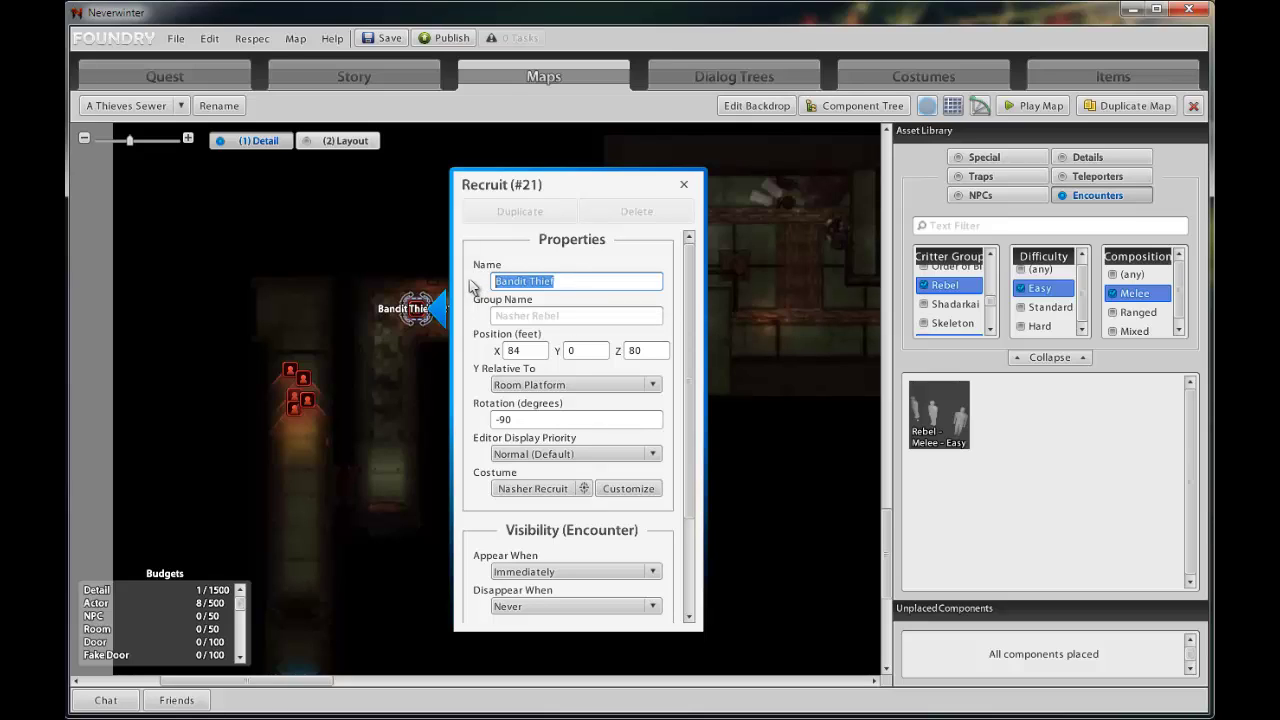
{"action": "left_click", "coordinate": [610, 316]}
{"action": "type", "text": "Thir"}
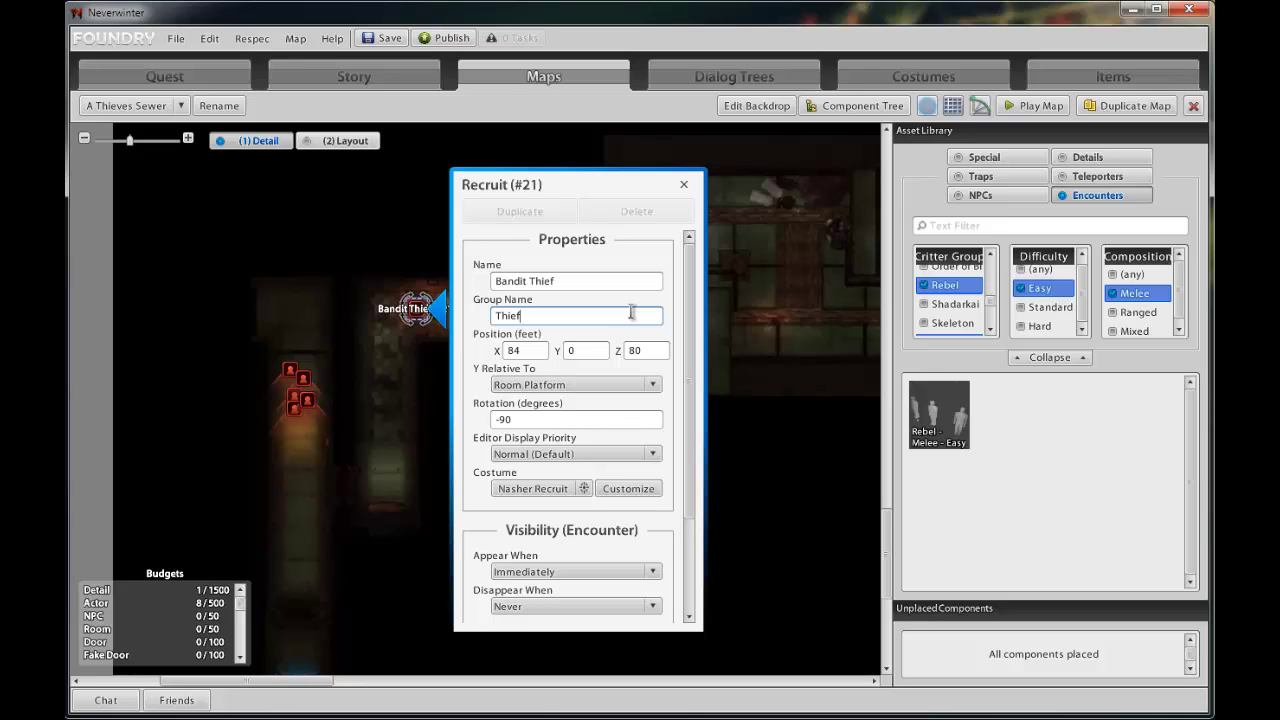
Step: Check the Looping Patrol behavior parameters of the recruit nearest the corner and close its properties
{"action": "left_click_drag", "start_coordinate": [690, 326], "coordinate": [698, 500]}
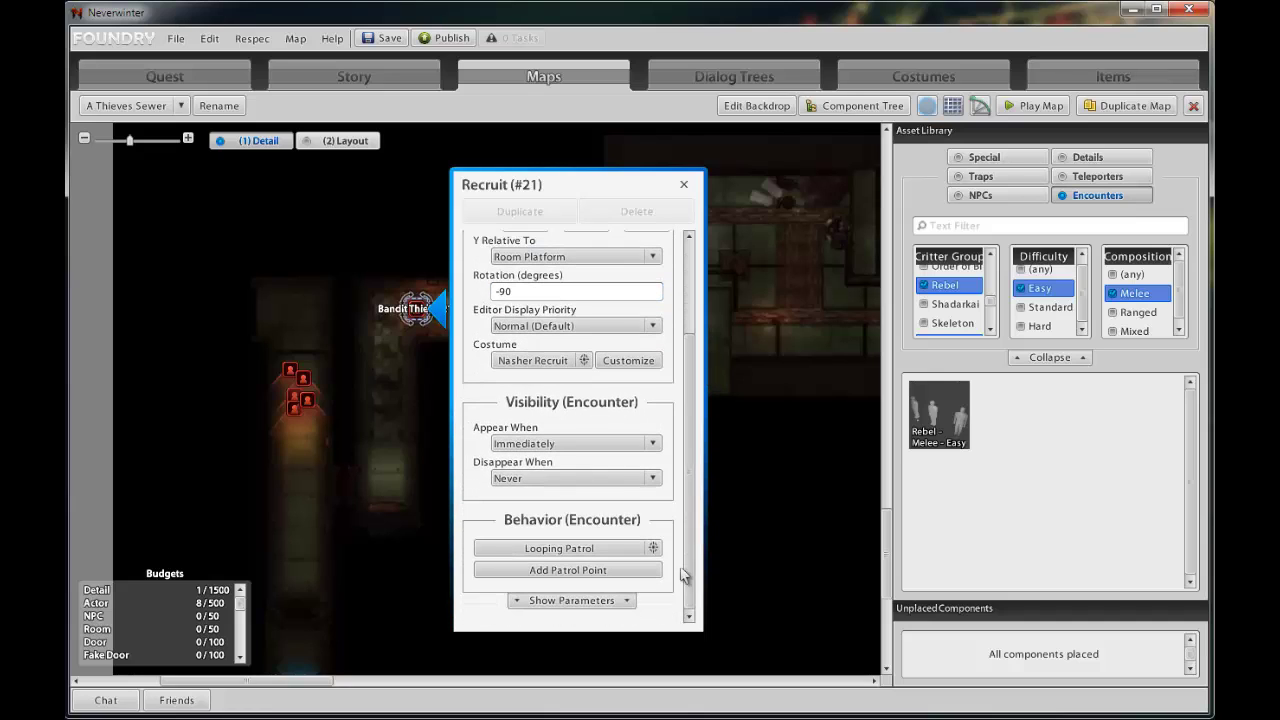
{"action": "left_click", "coordinate": [618, 600]}
{"action": "scroll", "coordinate": [686, 335], "scroll_direction": "down", "scroll_amount": 2}
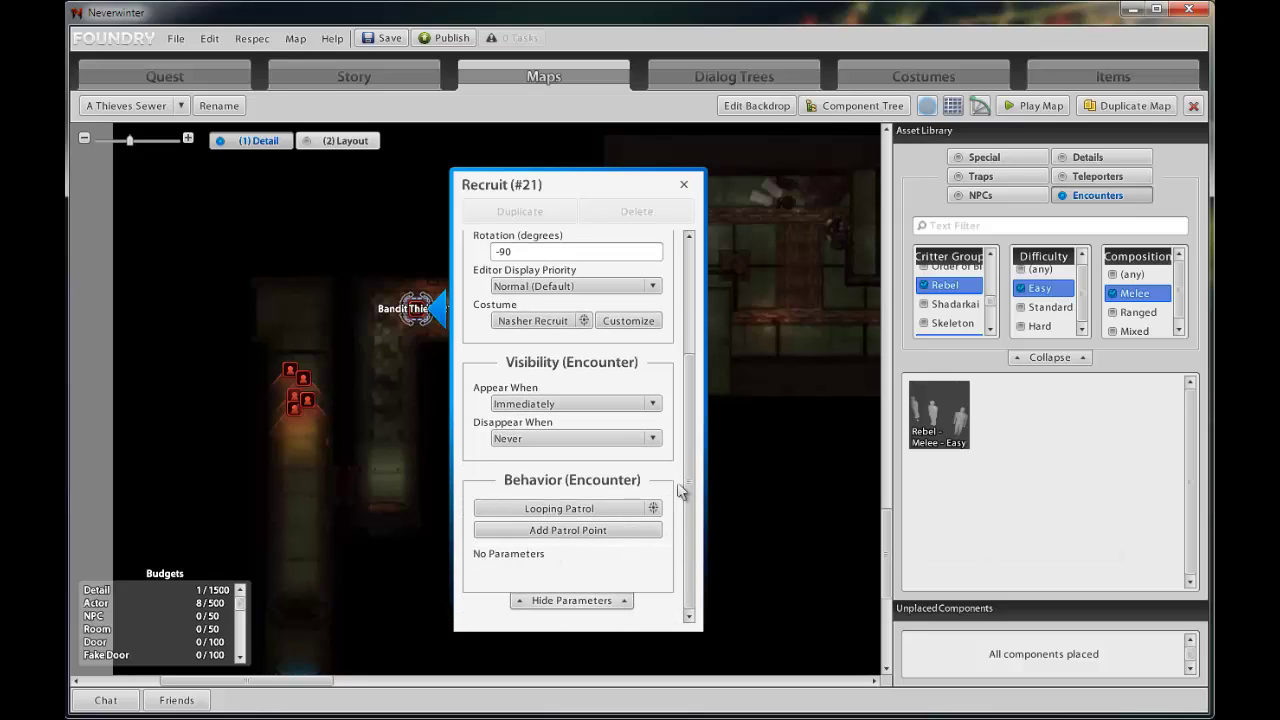
{"action": "left_click_drag", "start_coordinate": [694, 469], "coordinate": [720, 266]}
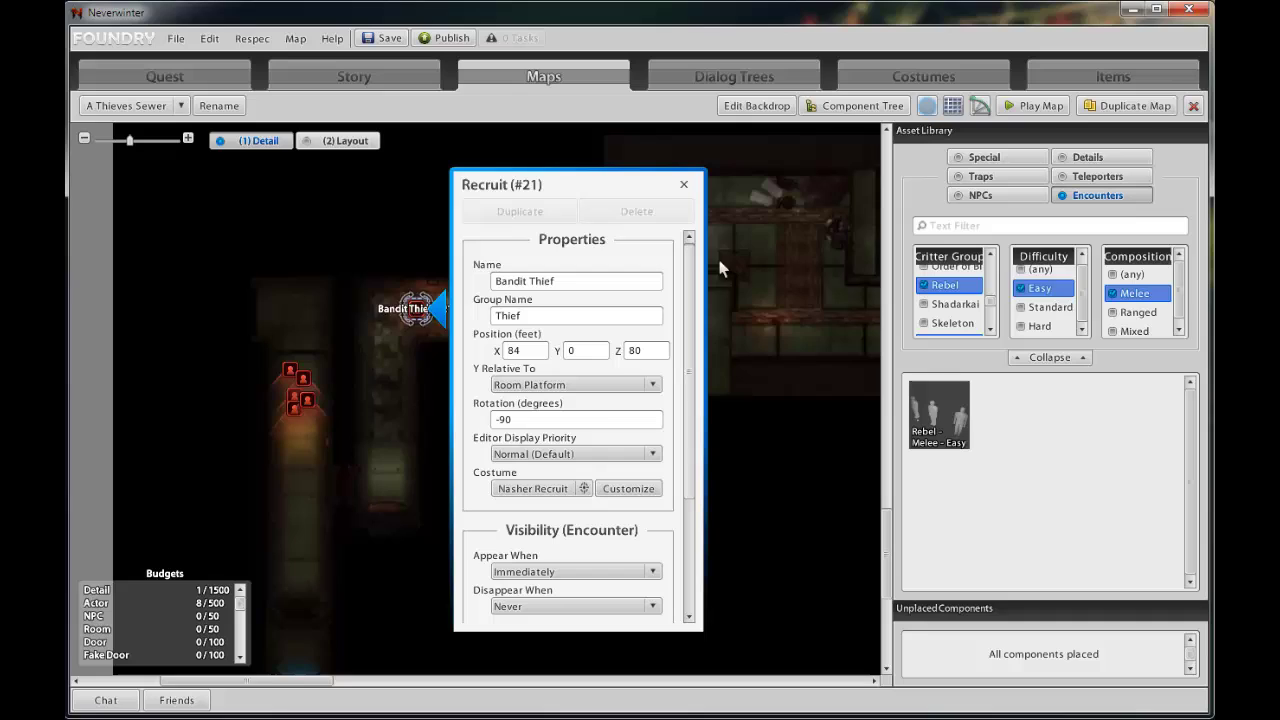
{"action": "left_click", "coordinate": [684, 186]}
Step: Name the middle recruit in the corridor "Bandit Thief" with the group name "Thief"
{"action": "left_click", "coordinate": [458, 313]}
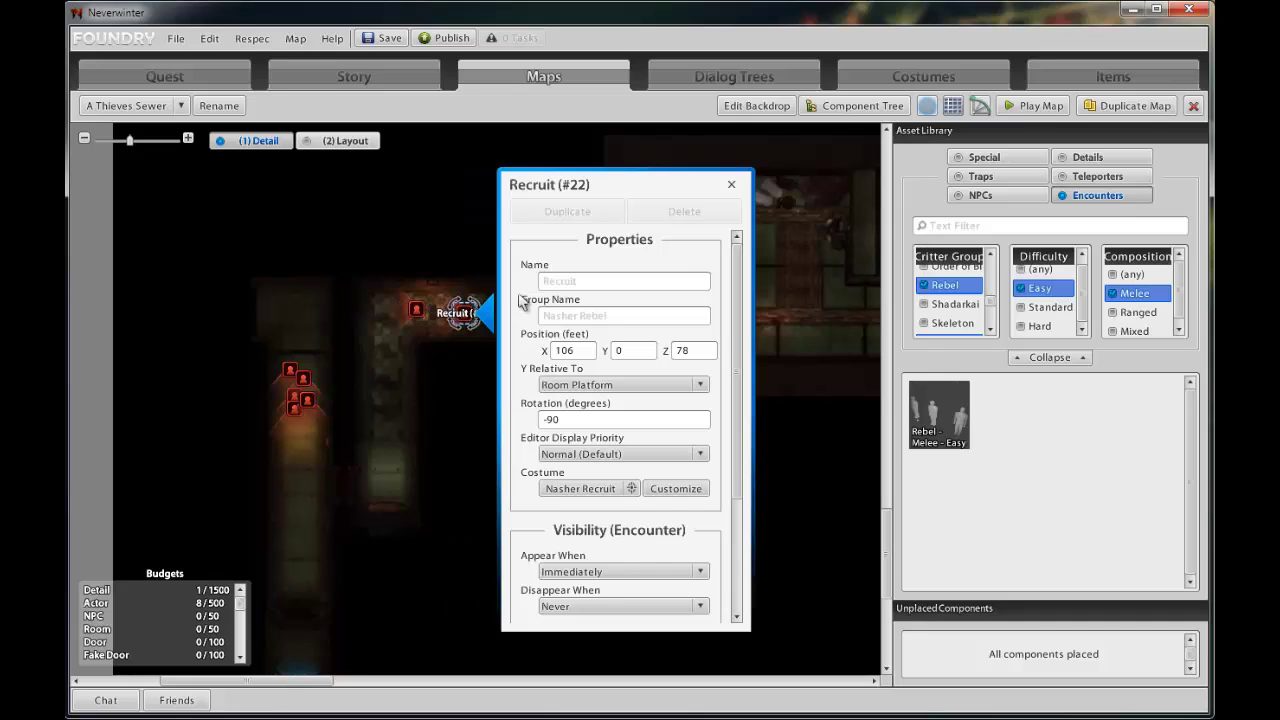
{"action": "left_click", "coordinate": [592, 281]}
{"action": "type", "text": "Bandit Thief"}
{"action": "left_click", "coordinate": [596, 315]}
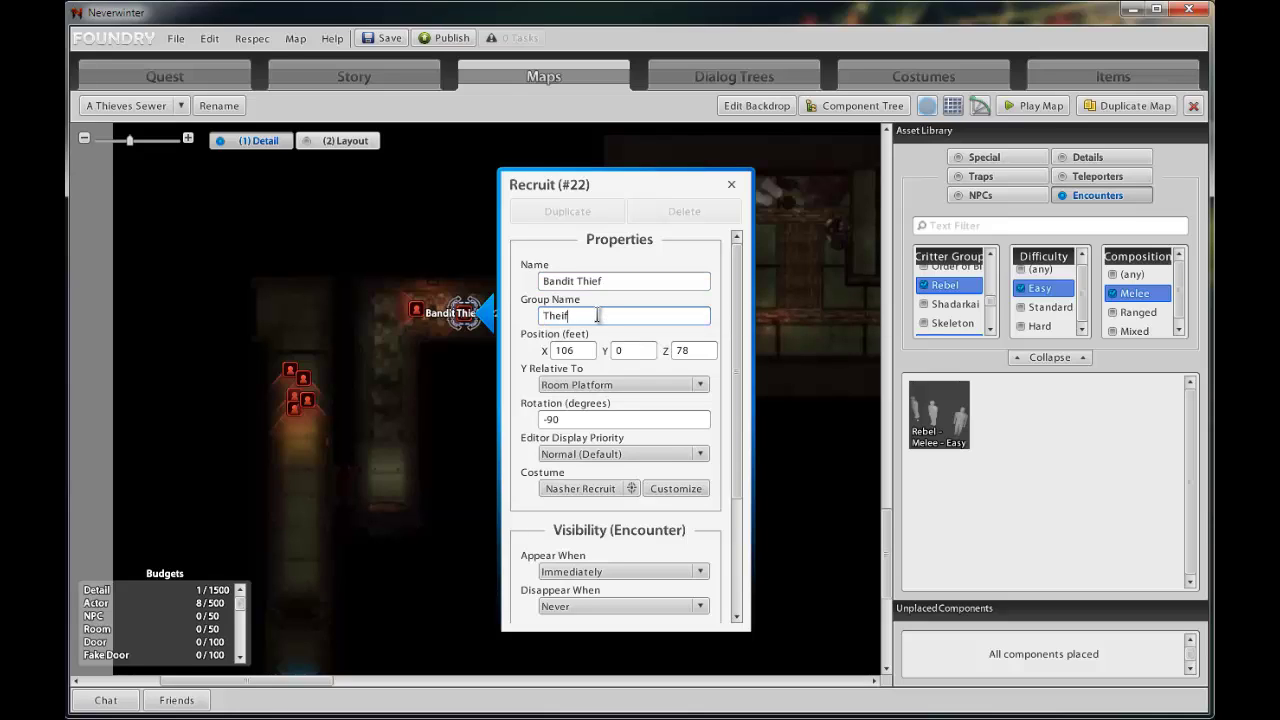
{"action": "type", "text": "Theif"}
{"action": "key", "text": "BackSpace"}
{"action": "key", "text": "BackSpace"}
{"action": "key", "text": "BackSpace"}
{"action": "left_click", "coordinate": [731, 184]}
Step: Name the recruit nearest the large room "Bandit Thief" with the group name "Thief"
{"action": "double_click", "coordinate": [527, 318]}
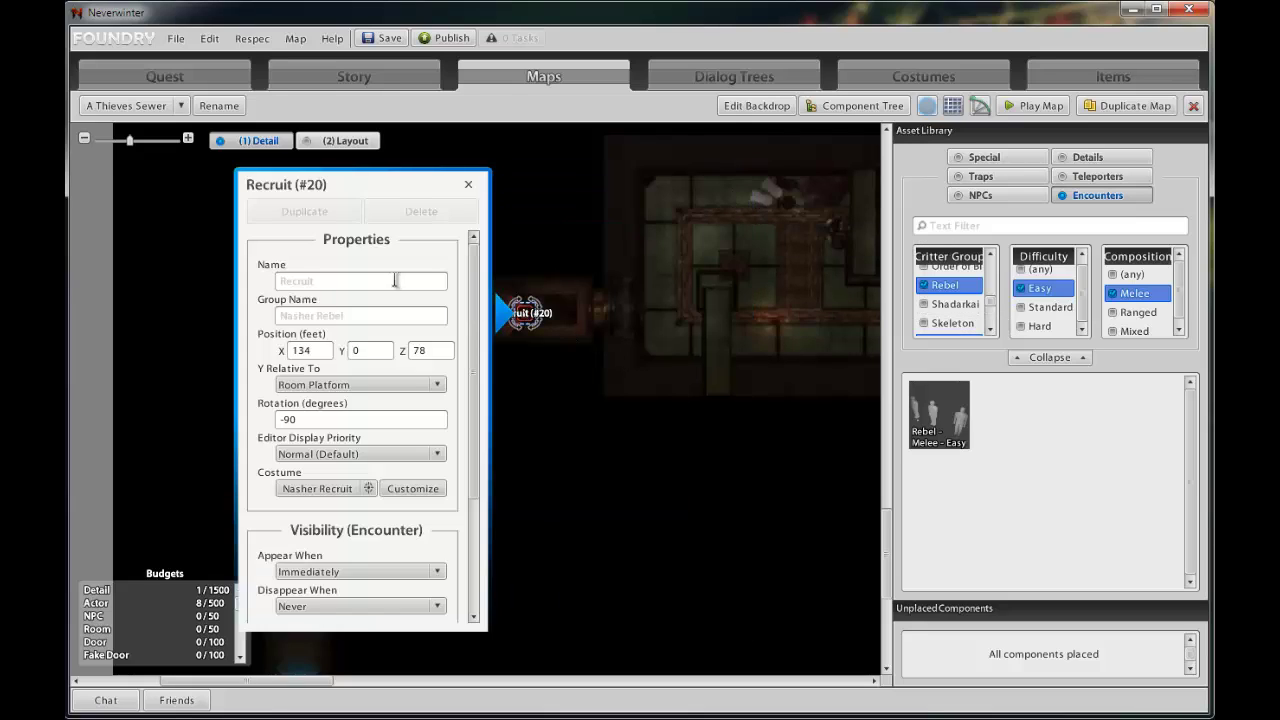
{"action": "left_click", "coordinate": [393, 284]}
{"action": "type", "text": "Bandit Thief"}
{"action": "left_click", "coordinate": [363, 318]}
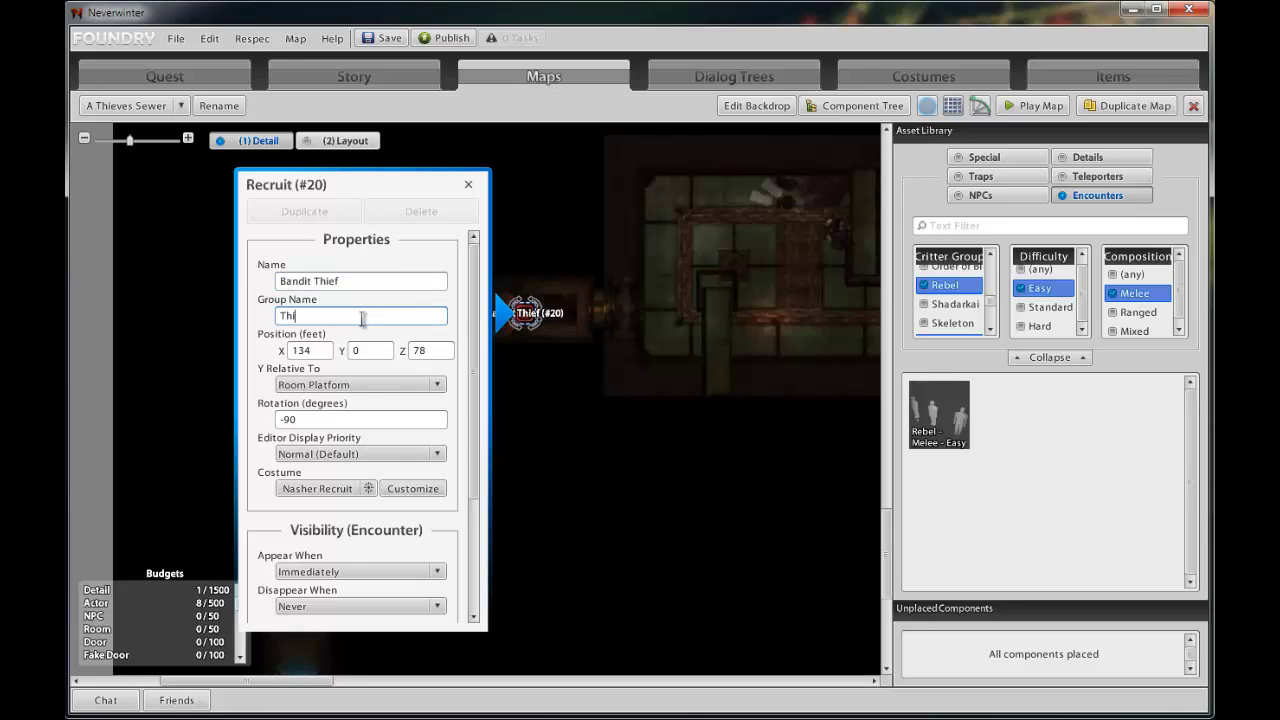
{"action": "type", "text": "Thief"}
{"action": "left_click", "coordinate": [468, 186]}
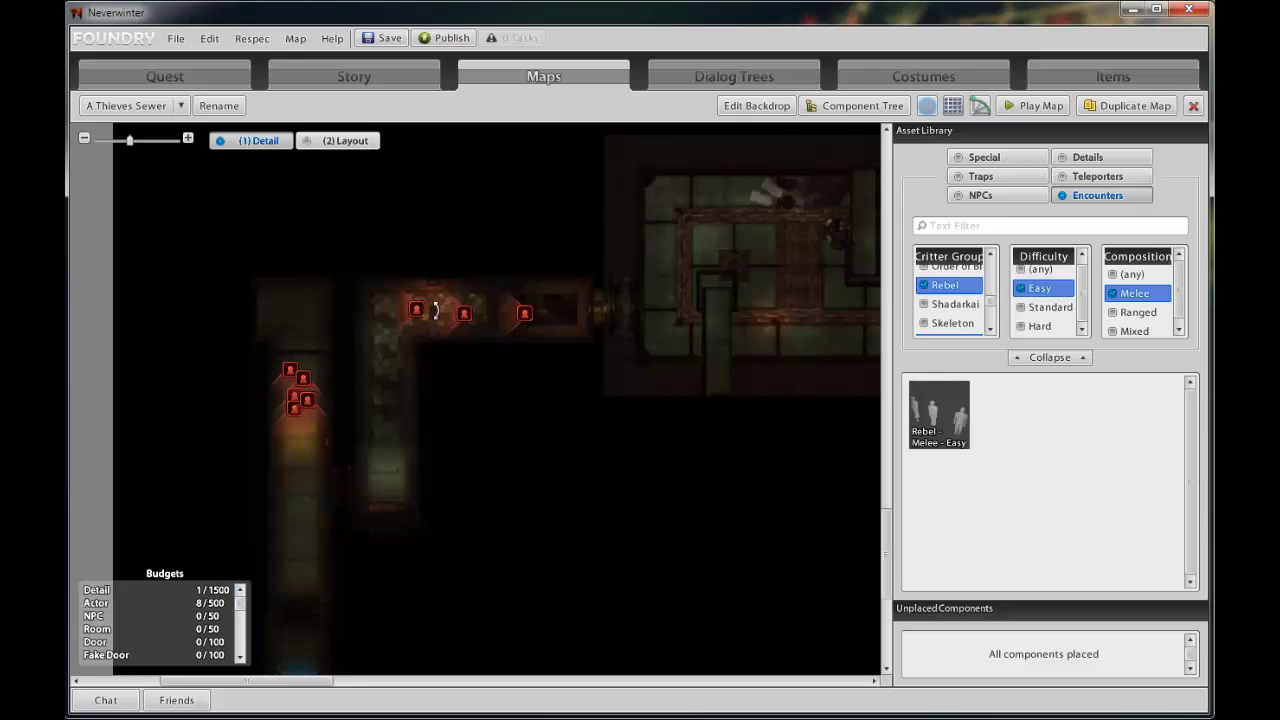
Step: Preview the map and walk from the spider corridor through the side archway to the Bandit Thieves' corridor
{"action": "double_click", "coordinate": [417, 312]}
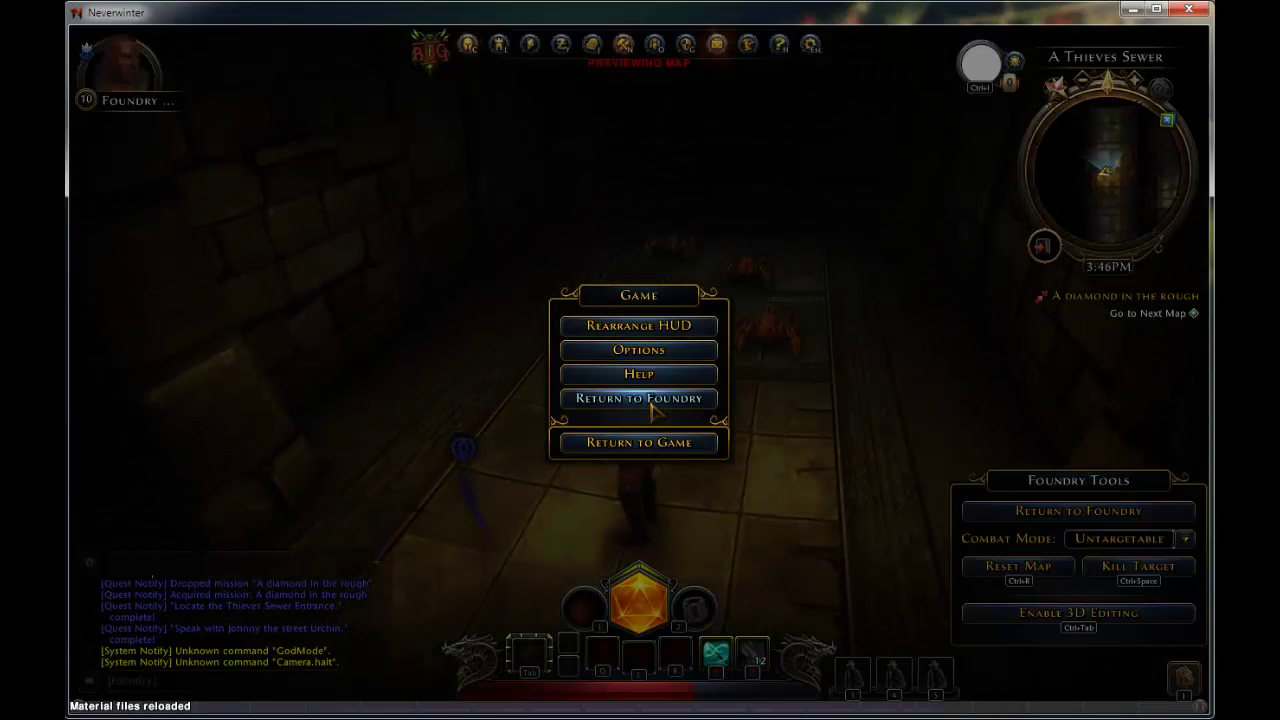
{"action": "left_click", "coordinate": [643, 446]}
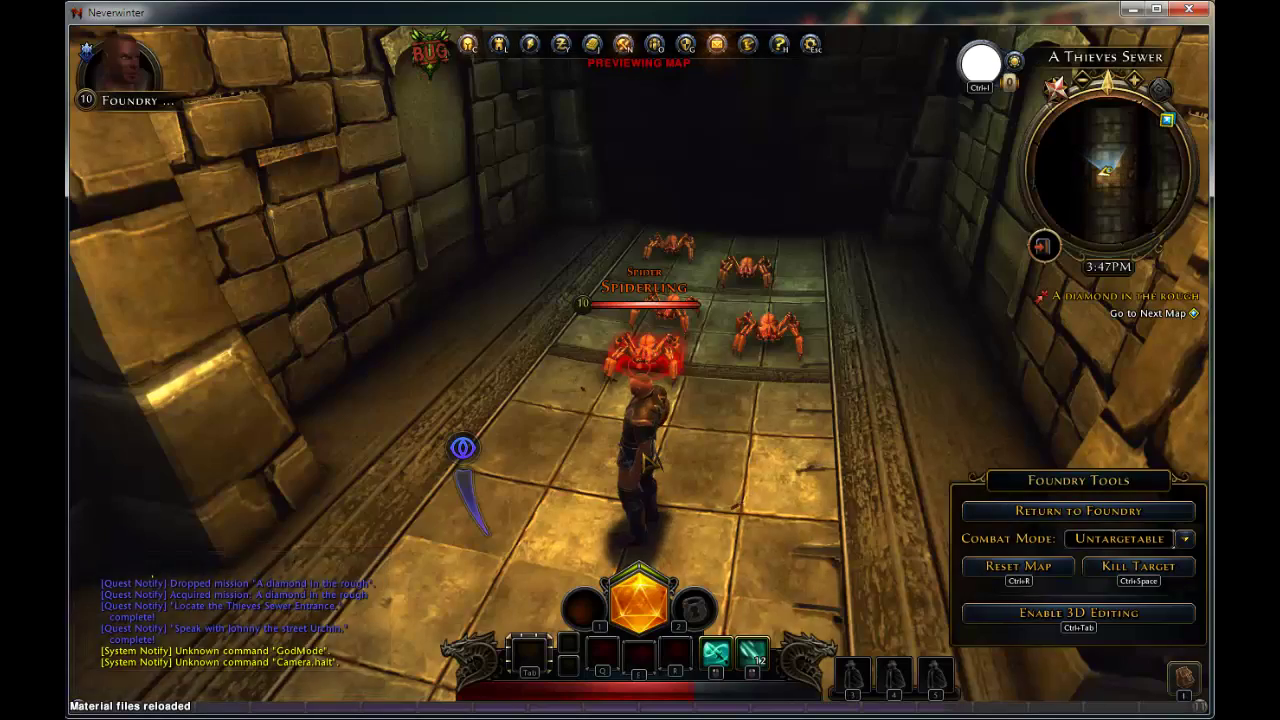
{"action": "key", "text": "w"}
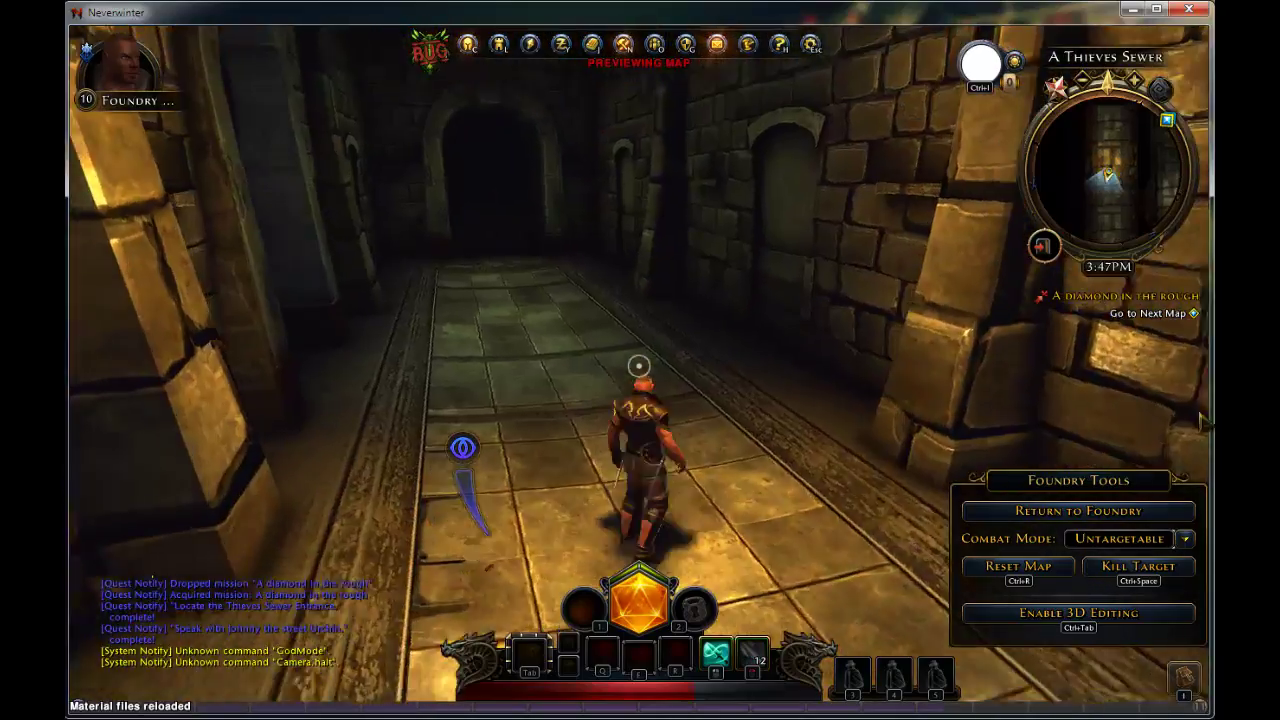
{"action": "key", "text": "w"}
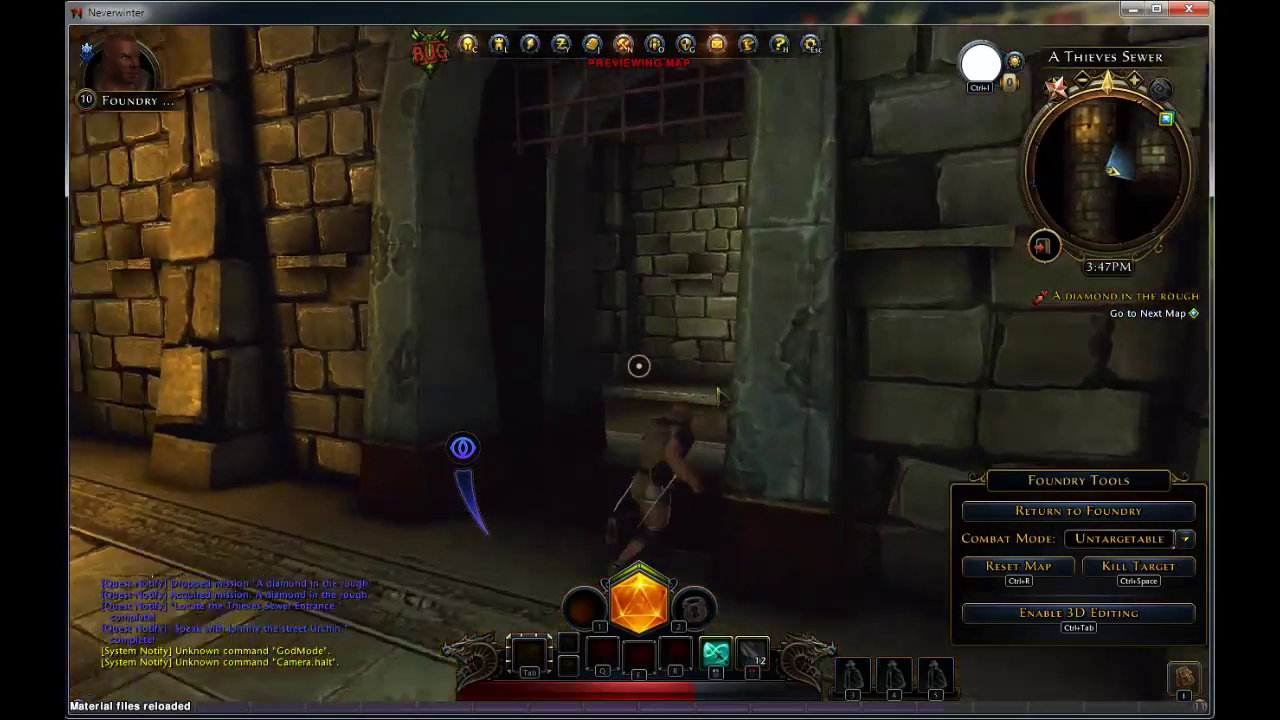
{"action": "key", "text": "w"}
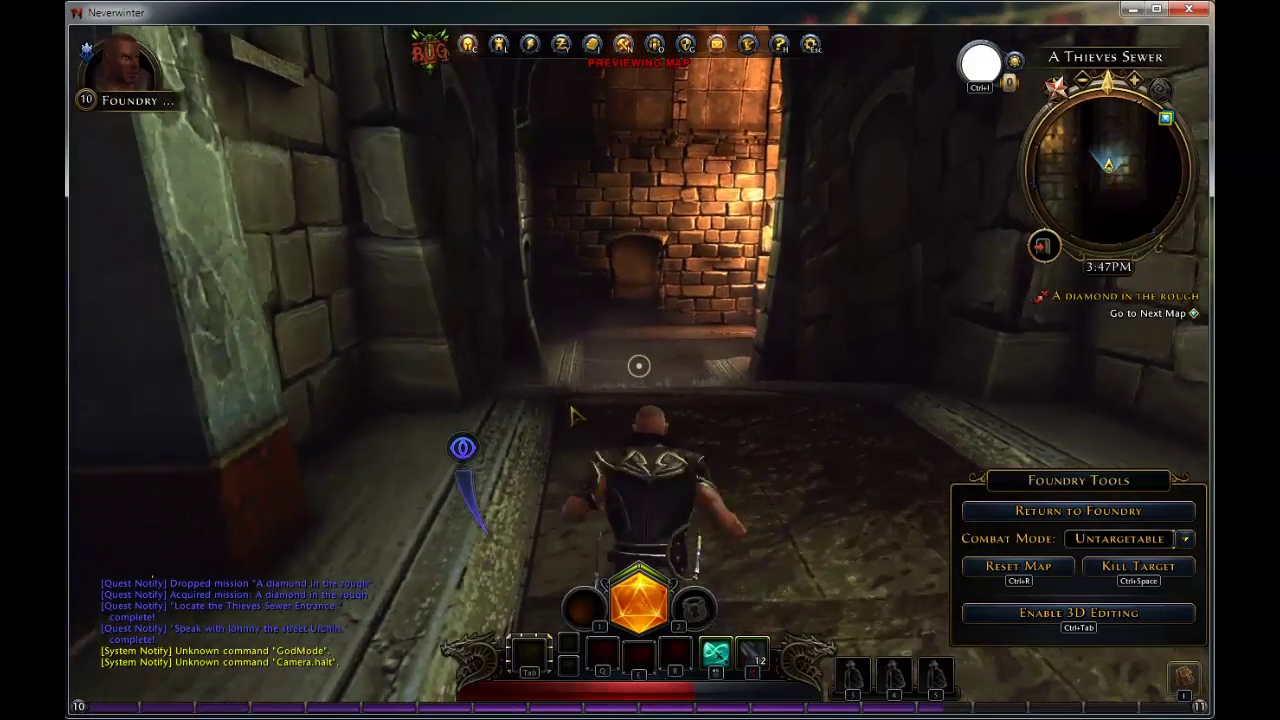
{"action": "key", "text": "w"}
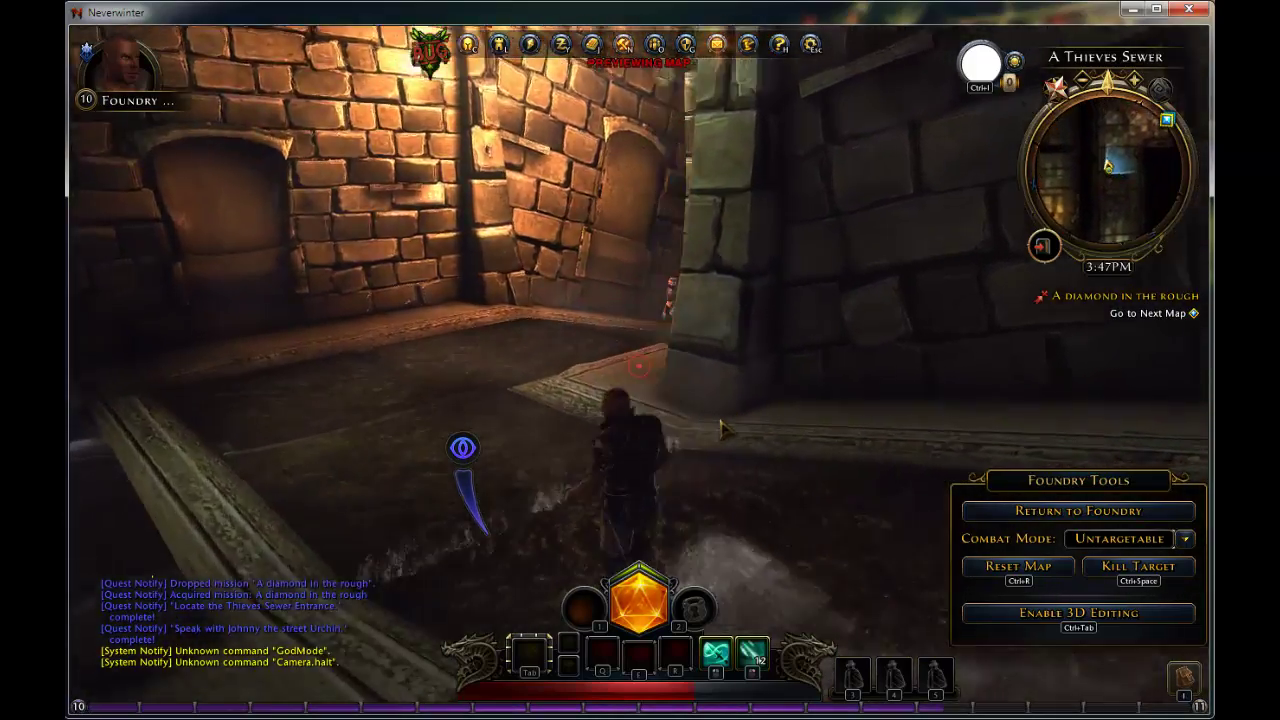
{"action": "key", "text": "w"}
{"action": "key", "text": "a"}
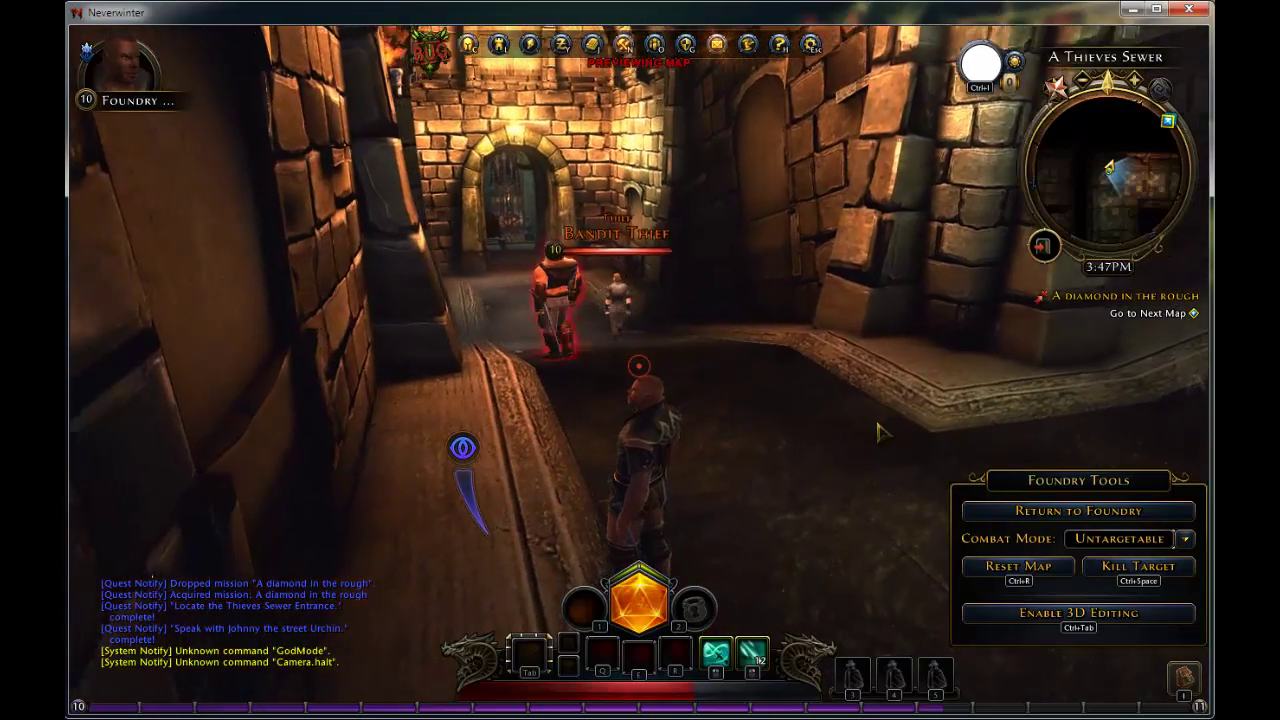
Step: Observe the Bandit Thieves walking their looping patrol around the corridor's corner in the preview
{"action": "key", "text": "w"}
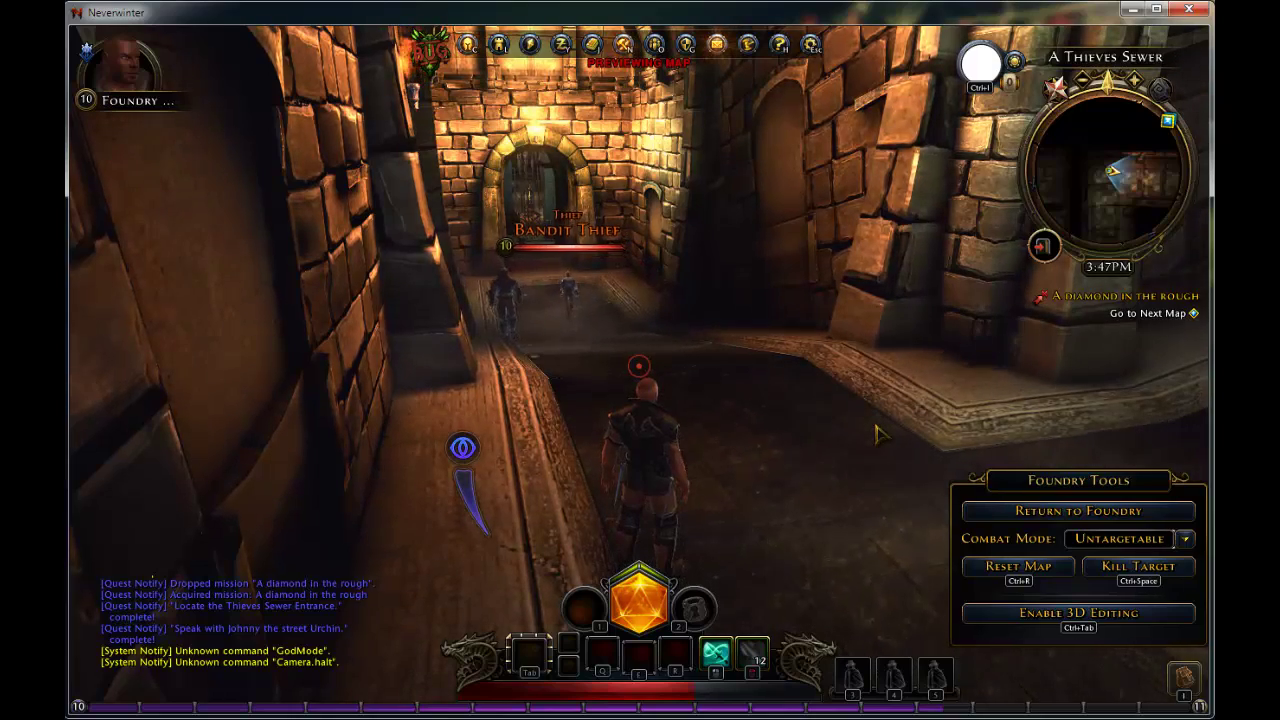
{"action": "right_click_drag", "start_coordinate": [876, 432], "coordinate": [876, 440]}
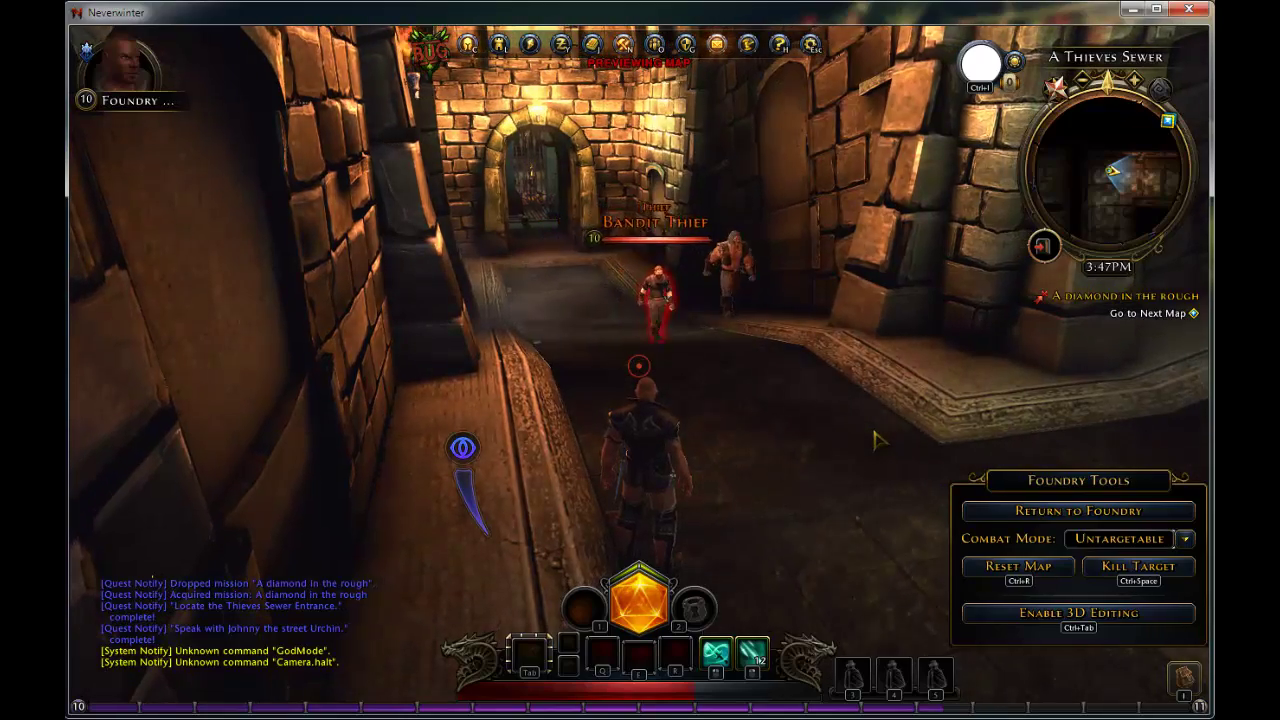
{"action": "right_click_drag", "start_coordinate": [876, 438], "coordinate": [1132, 418]}
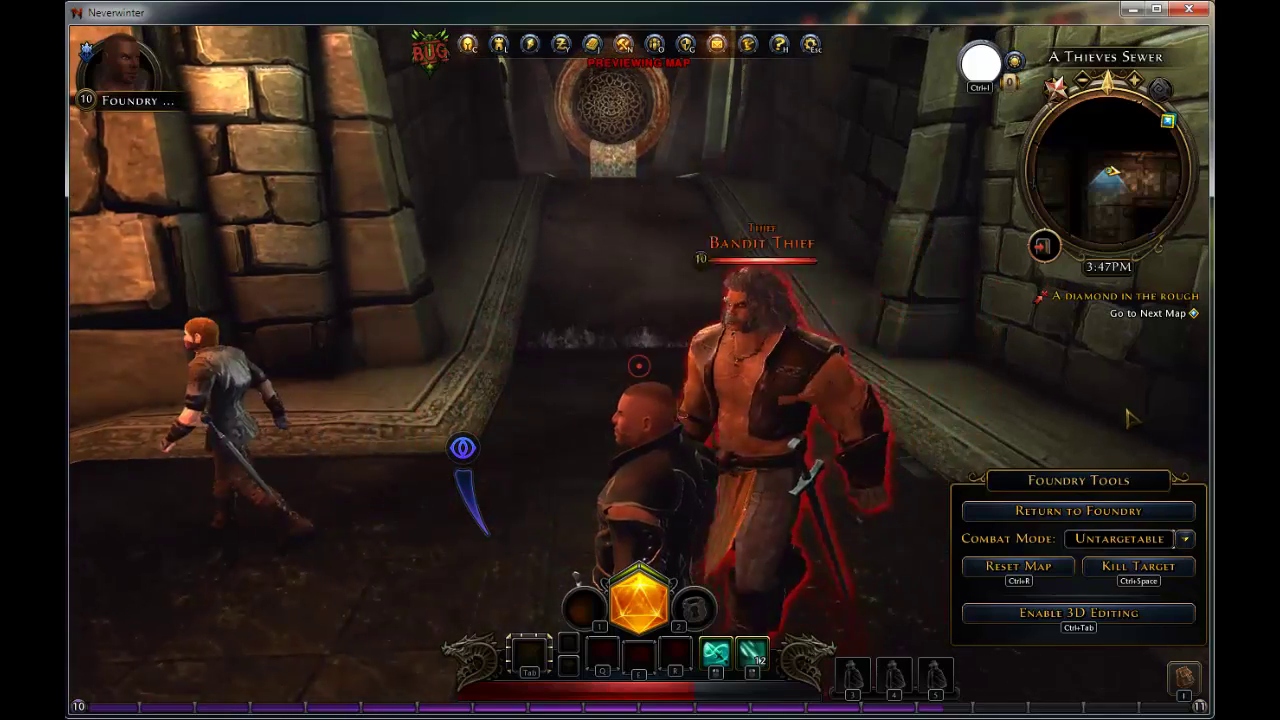
{"action": "key", "text": "w"}
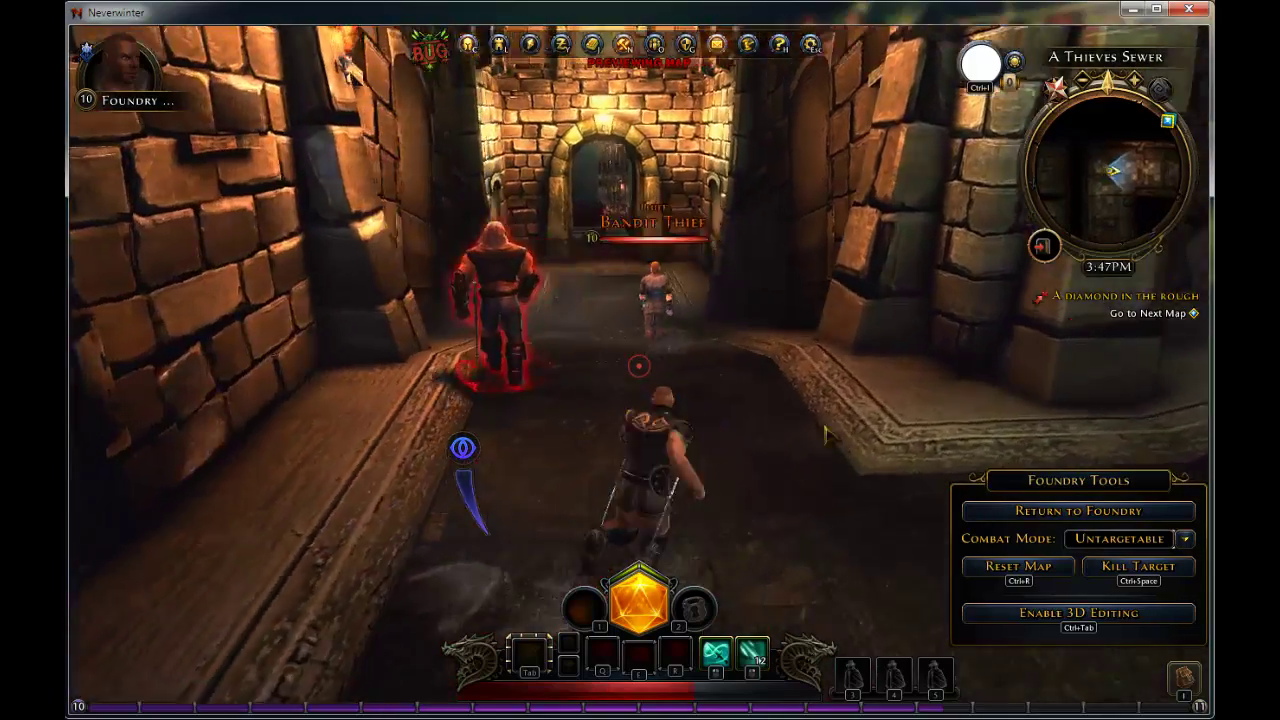
{"action": "key", "text": "a"}
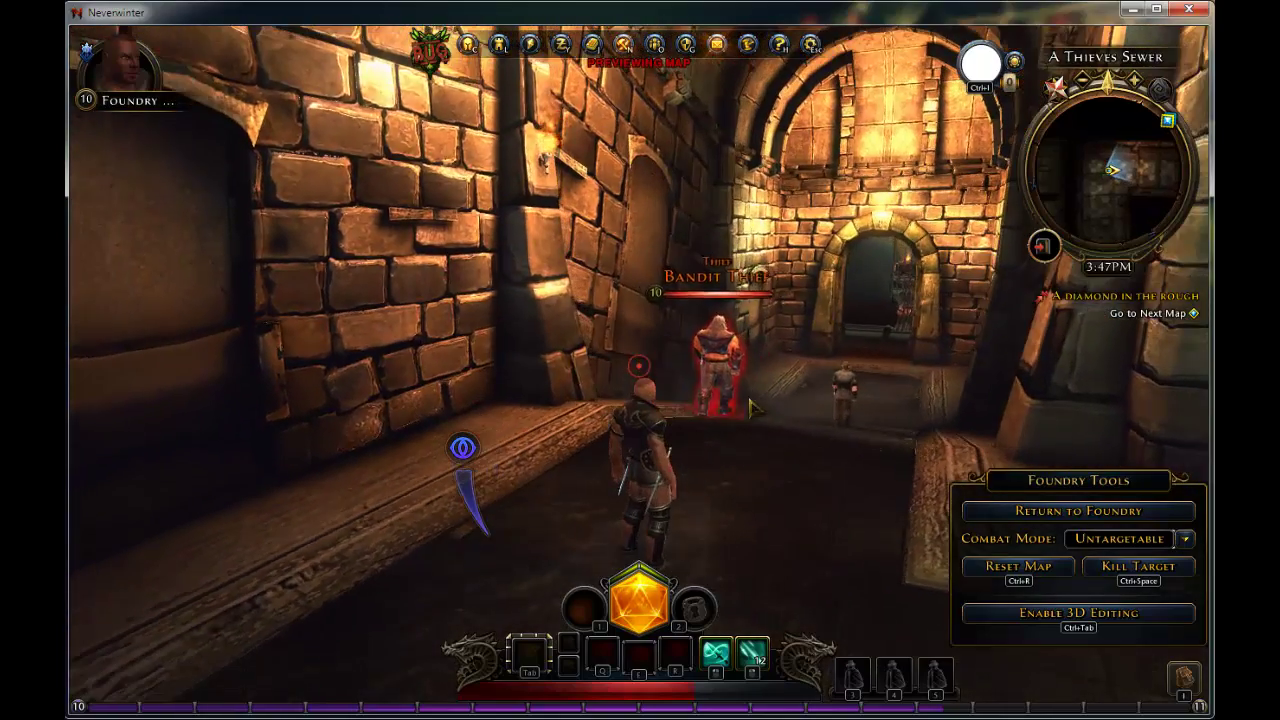
{"action": "key", "text": "d"}
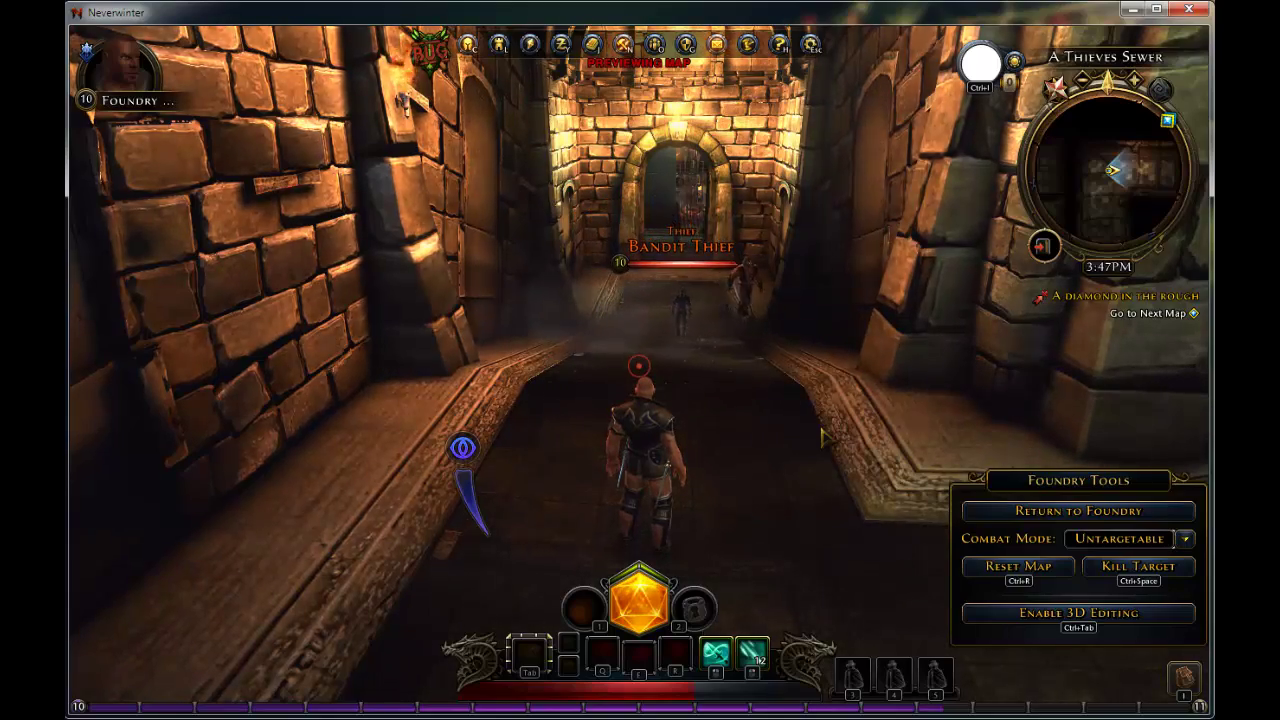
{"action": "key", "text": "d"}
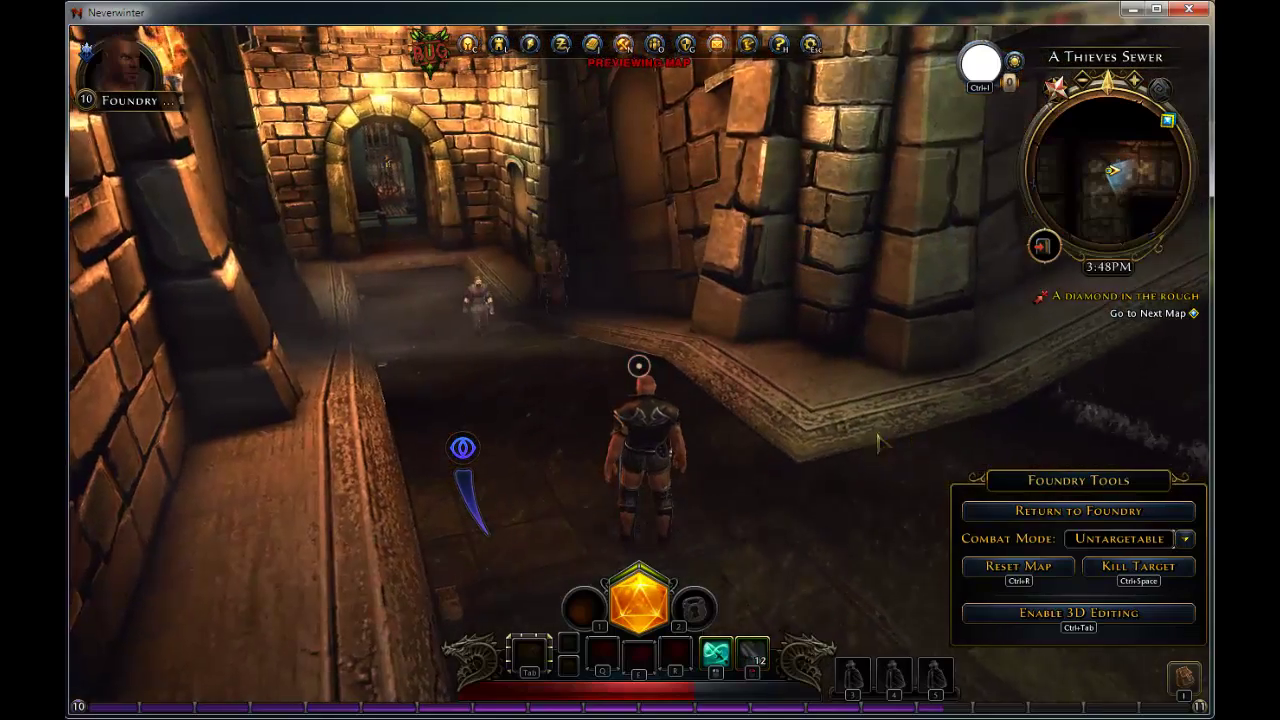
{"action": "key", "text": "a"}
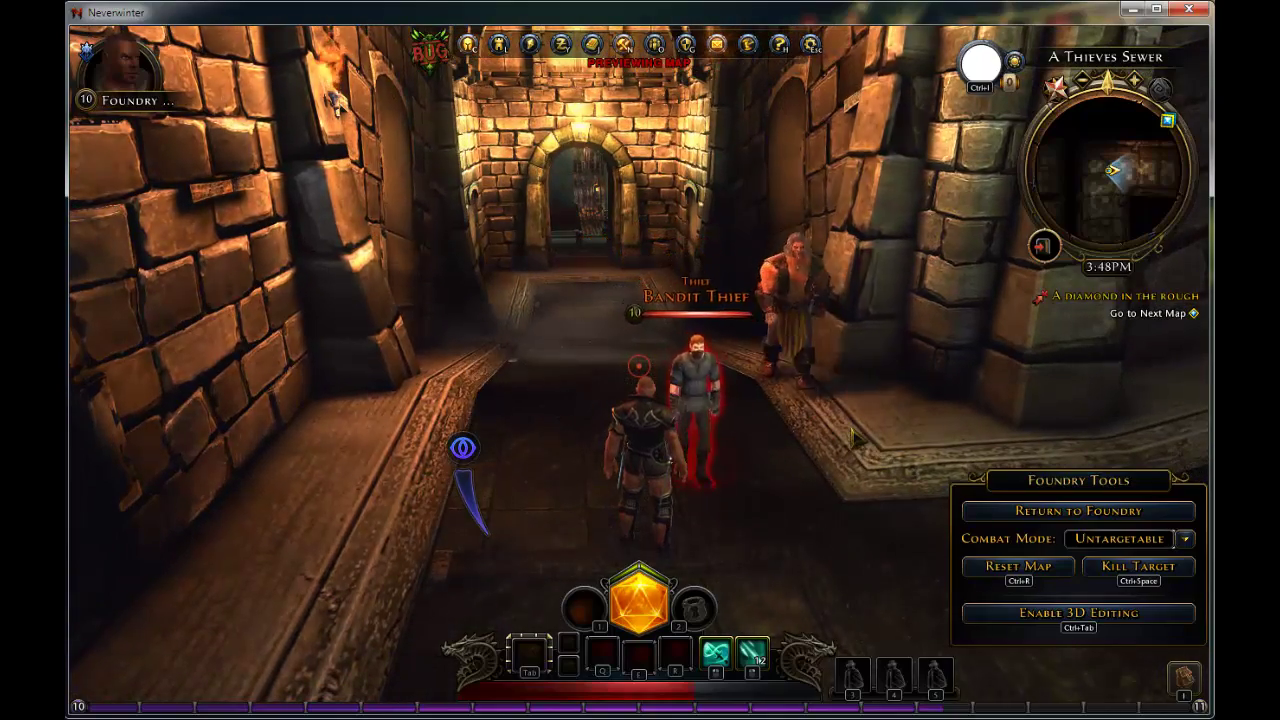
Step: Keep the patrolling Bandit Thieves in view as they walk down the dark side passage toward the round grate
{"action": "key", "text": "d"}
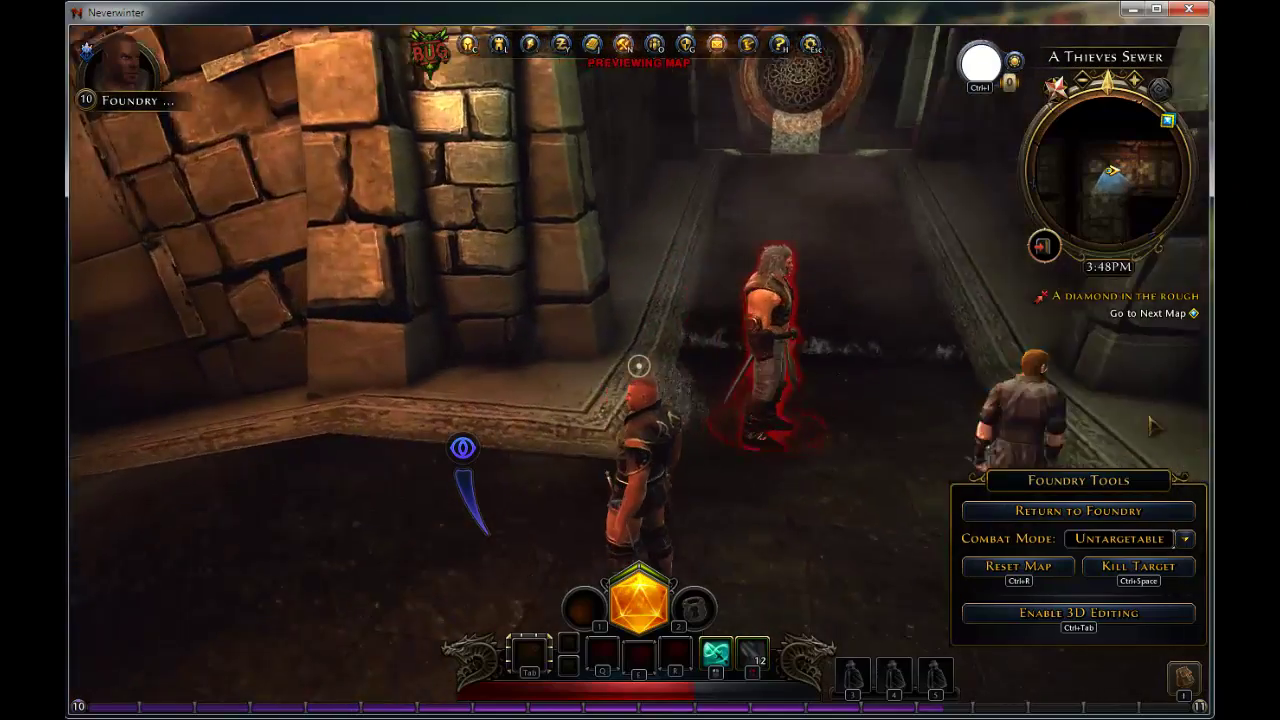
{"action": "key", "text": "d"}
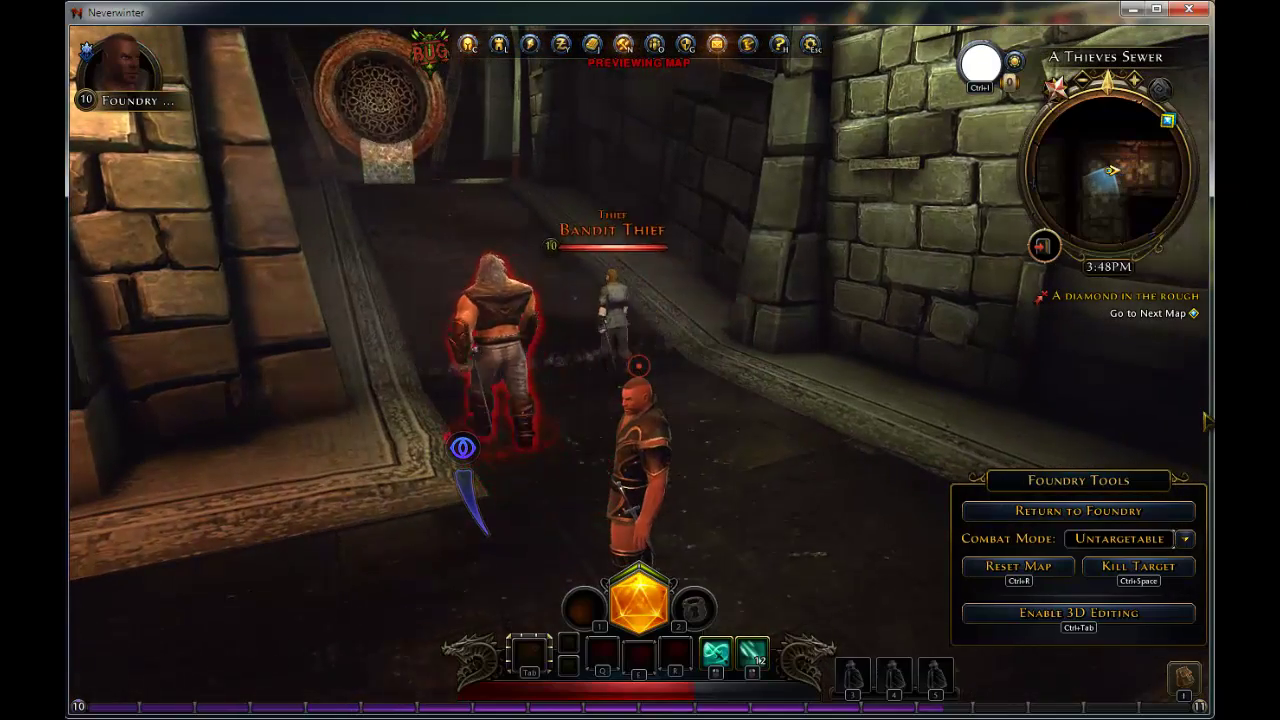
{"action": "key", "text": "a"}
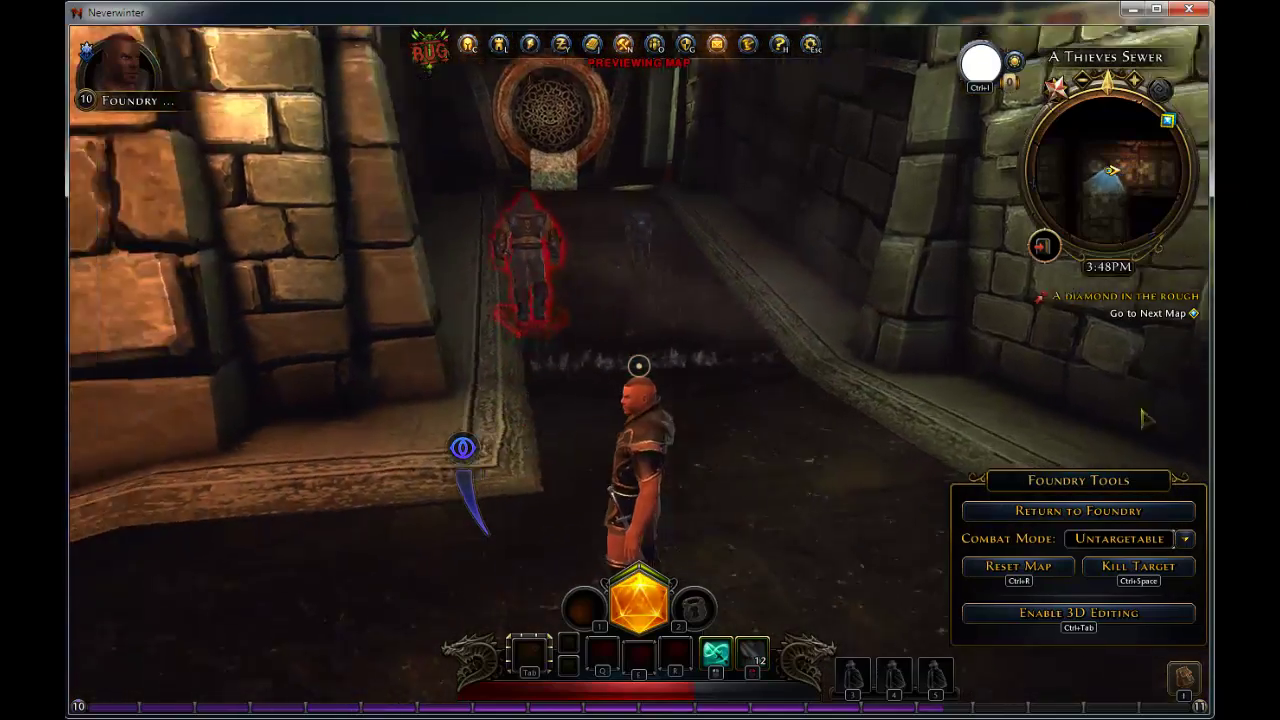
{"action": "key", "text": "a"}
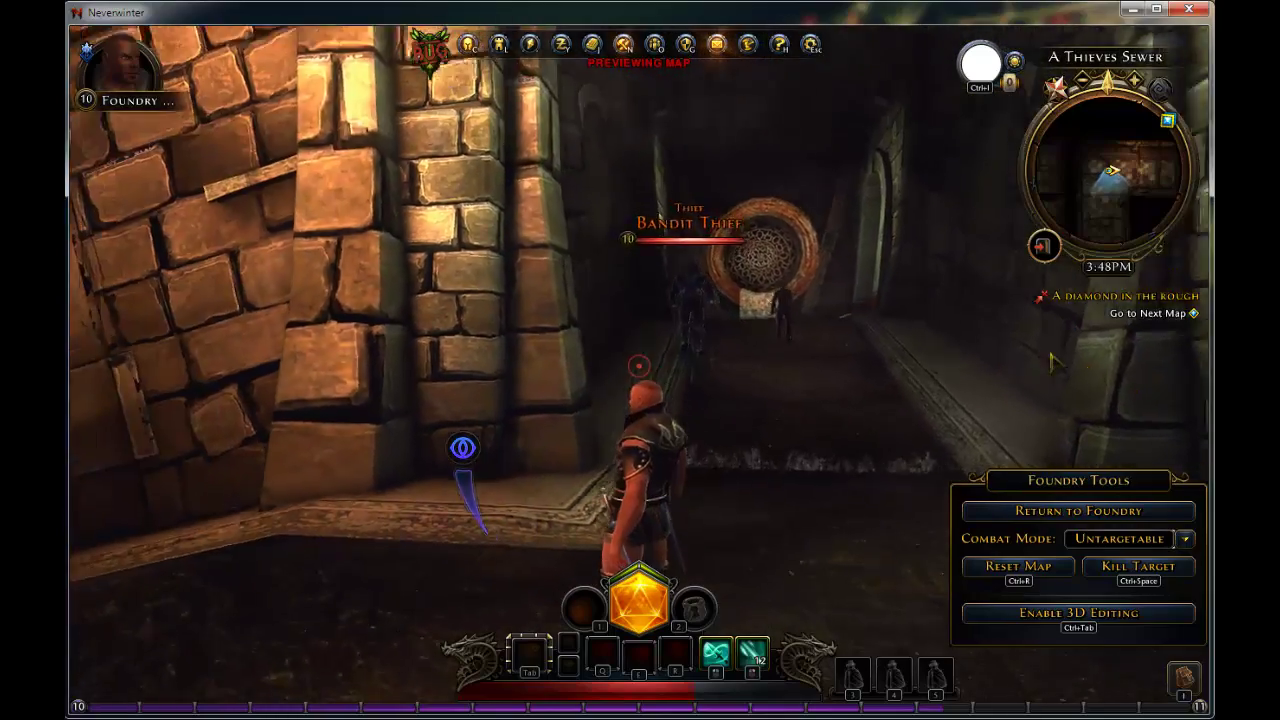
{"action": "key", "text": "d"}
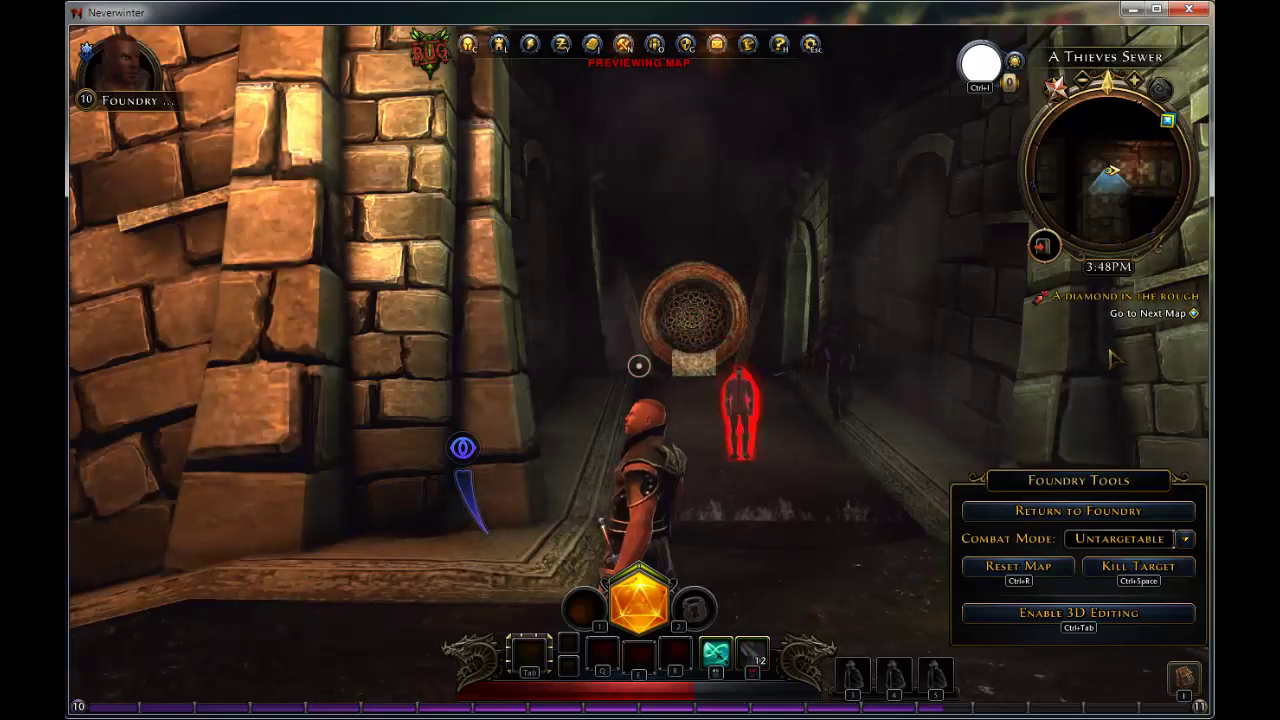
{"action": "key", "text": "d"}
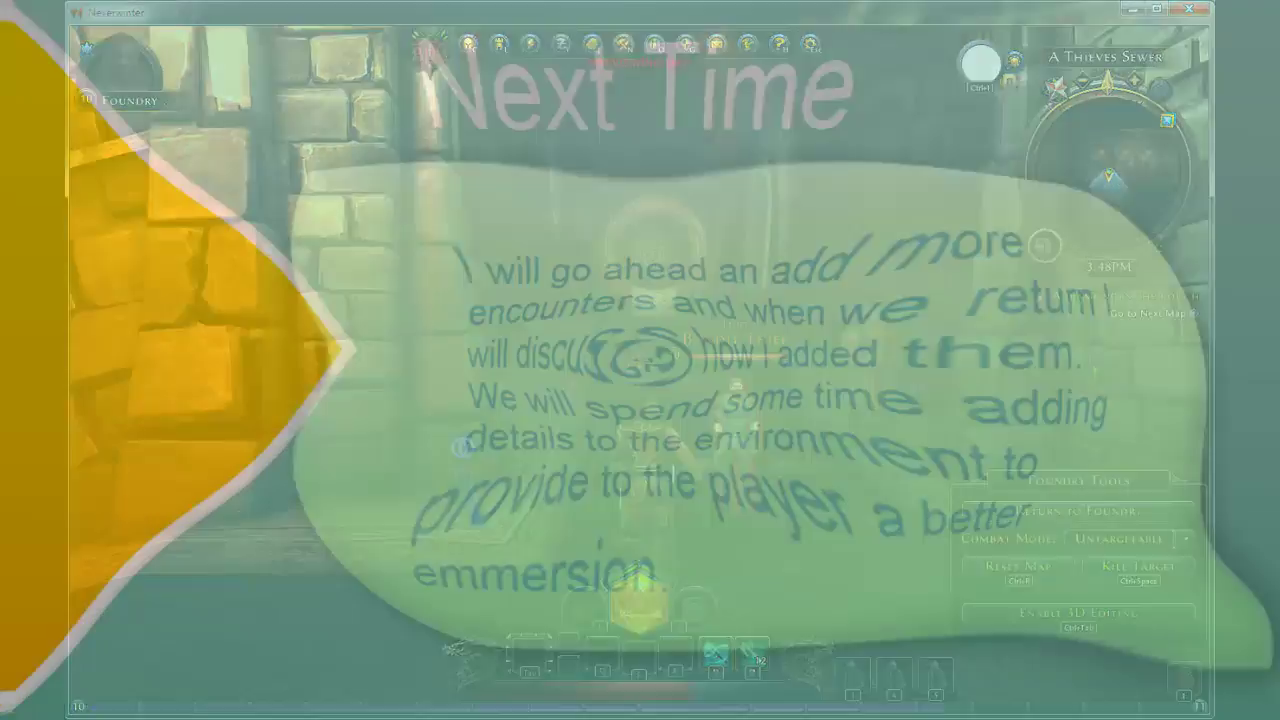